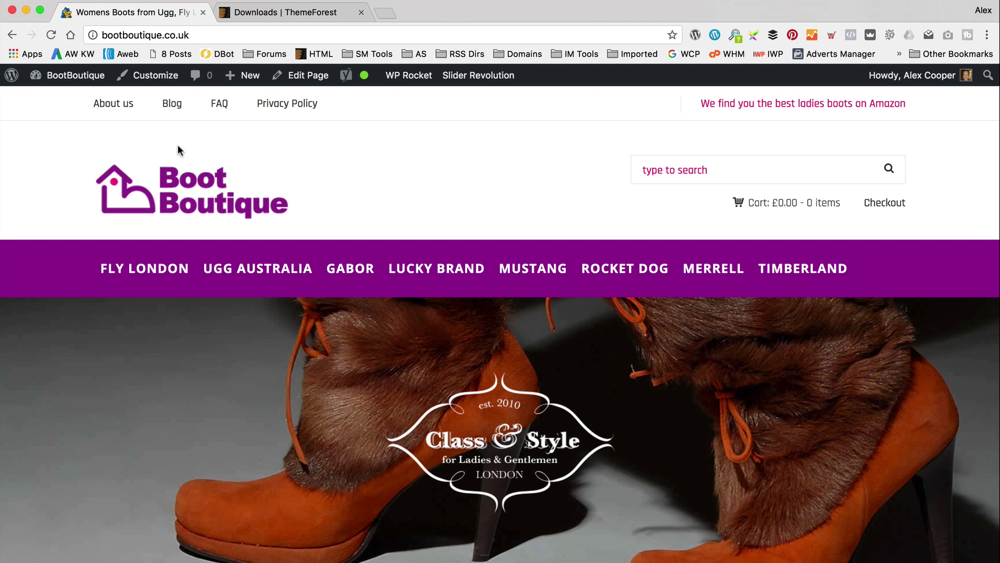
# Step: Open the installed plugins list in the BootBoutique site's admin and check it for Easy Theme and Plugin Upgrades
pyautogui.moveTo(56, 82)
pyautogui.click(51, 100)
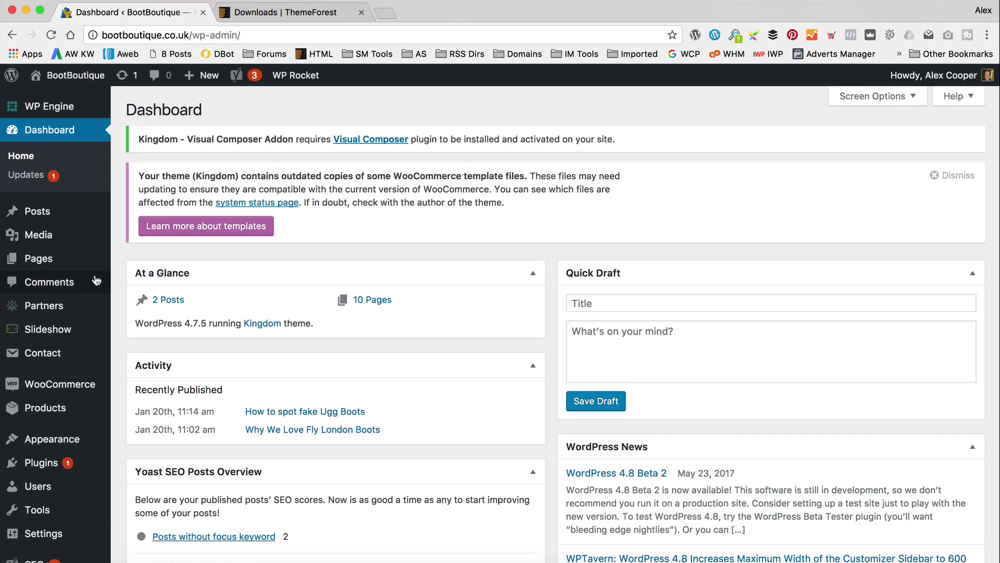
pyautogui.scroll(-1, 91, 284)
pyautogui.scroll(-1, 90, 284)
pyautogui.click(168, 335)
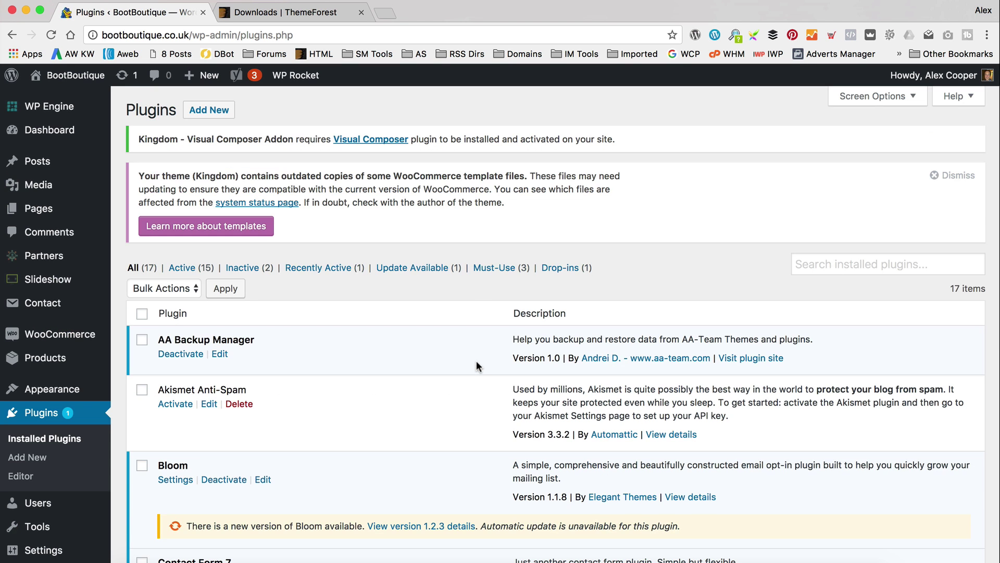
pyautogui.scroll(-6, 347, 364)
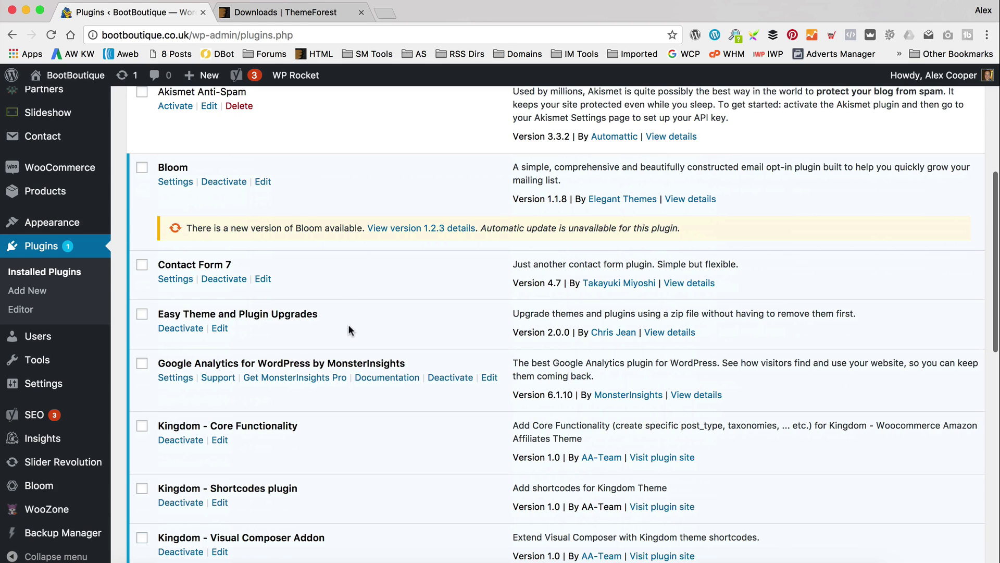
pyautogui.scroll(1, 297, 329)
pyautogui.scroll(-1, 300, 320)
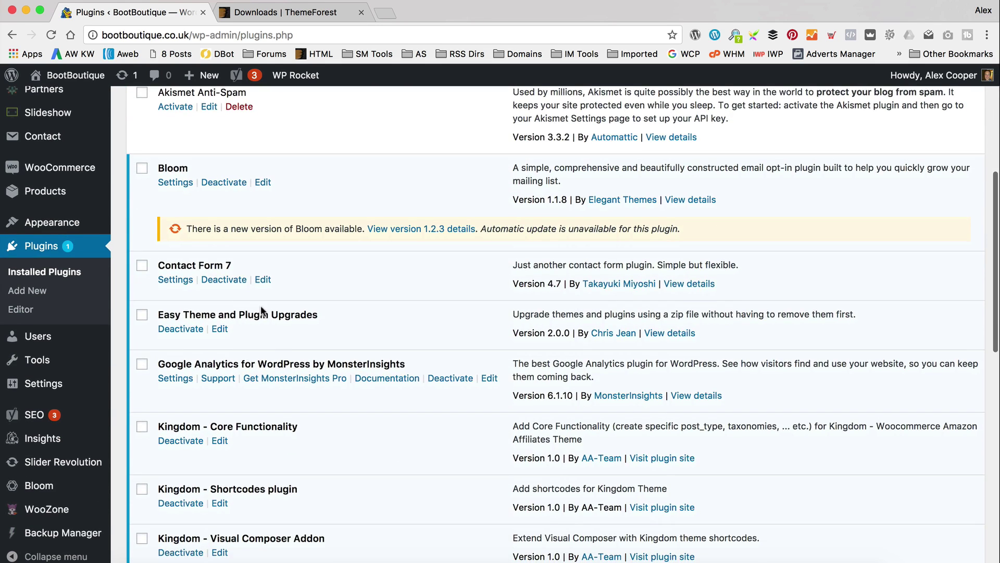
pyautogui.scroll(5, 260, 166)
pyautogui.scroll(-5, 335, 339)
pyautogui.scroll(1, 353, 270)
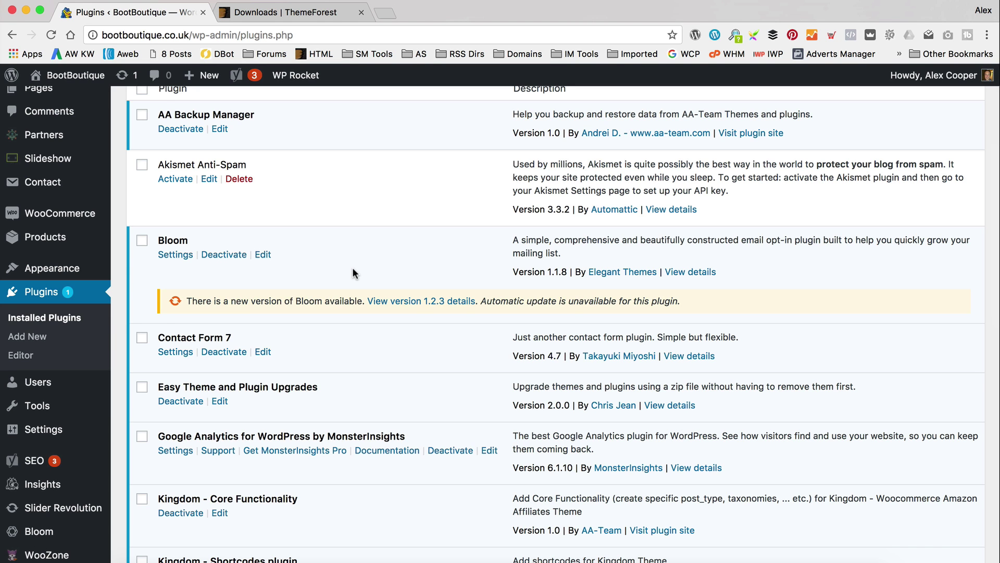
# Step: Download all files and documentation of the Kingdom theme from ThemeForest as a zip archive into the Kingdom May folder
pyautogui.click(286, 12)
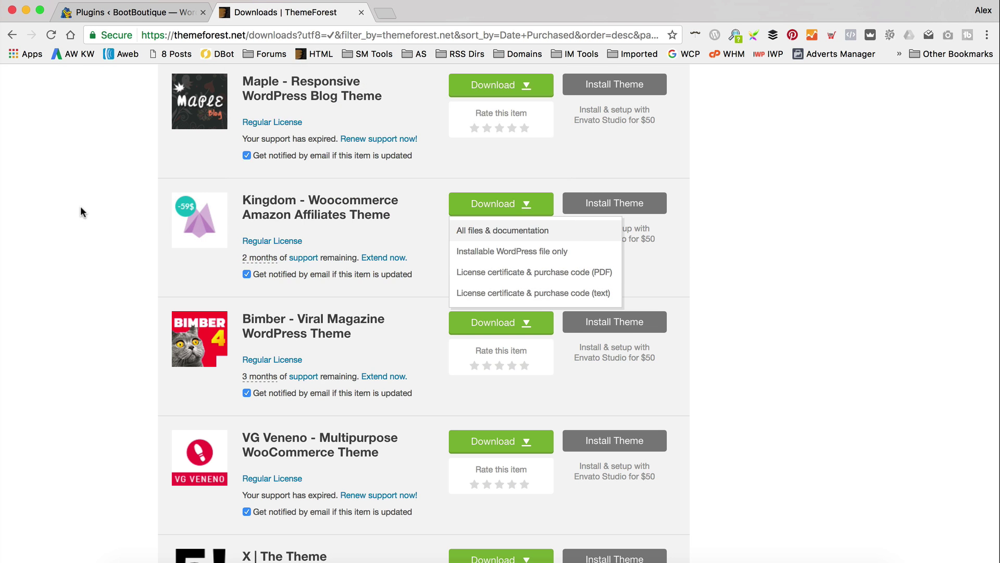
pyautogui.click(73, 204)
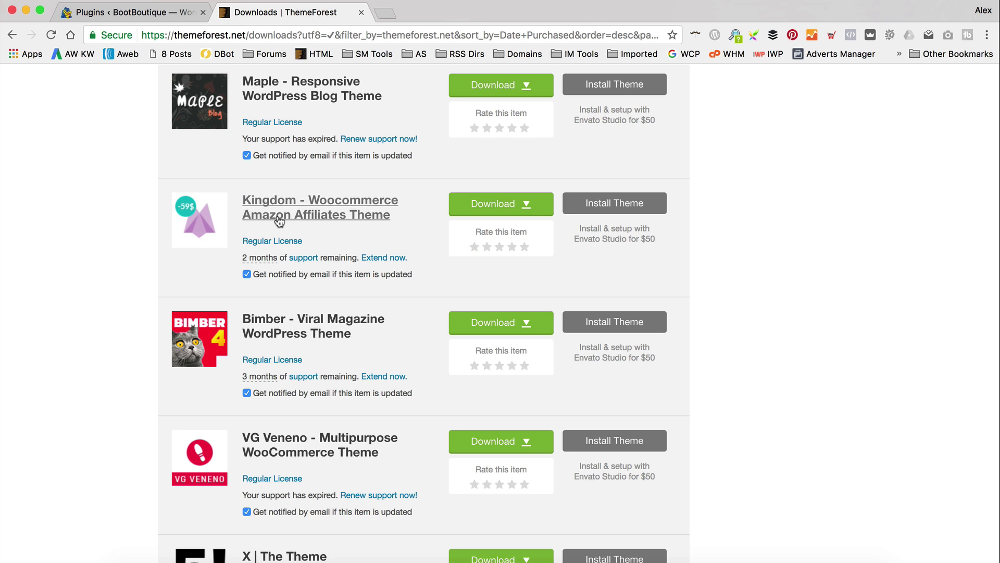
pyautogui.moveTo(189, 214)
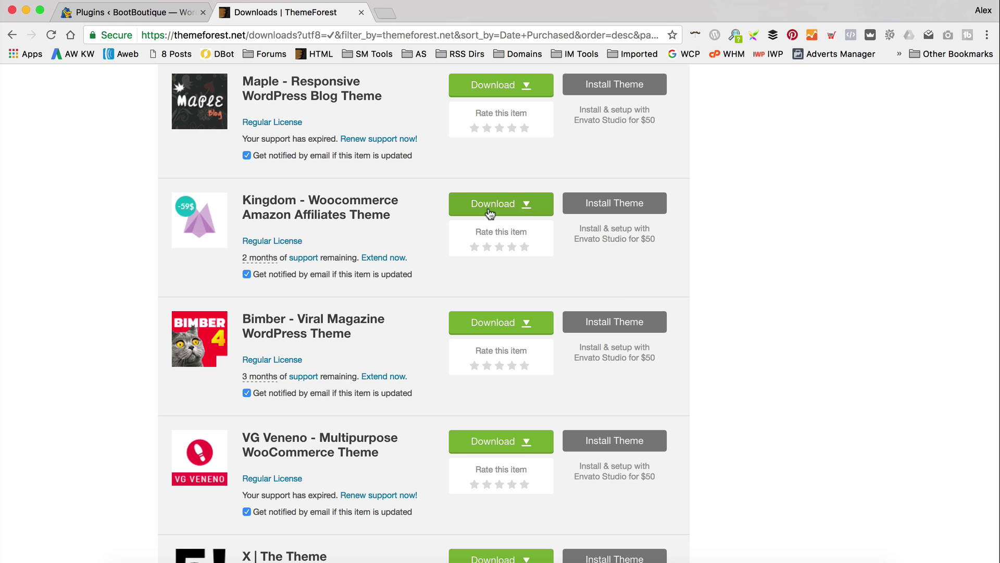
pyautogui.click(490, 214)
pyautogui.click(521, 230)
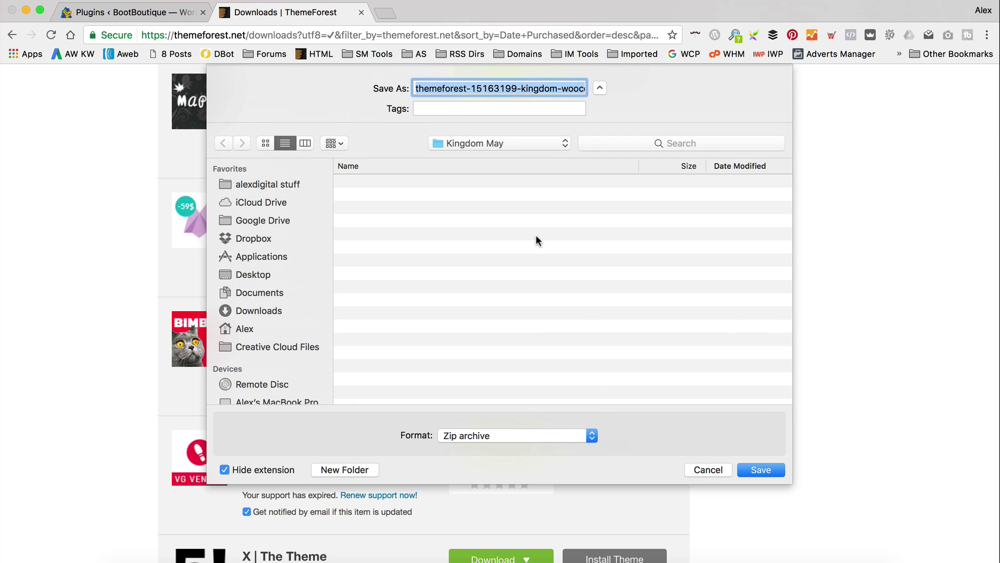
pyautogui.click(760, 469)
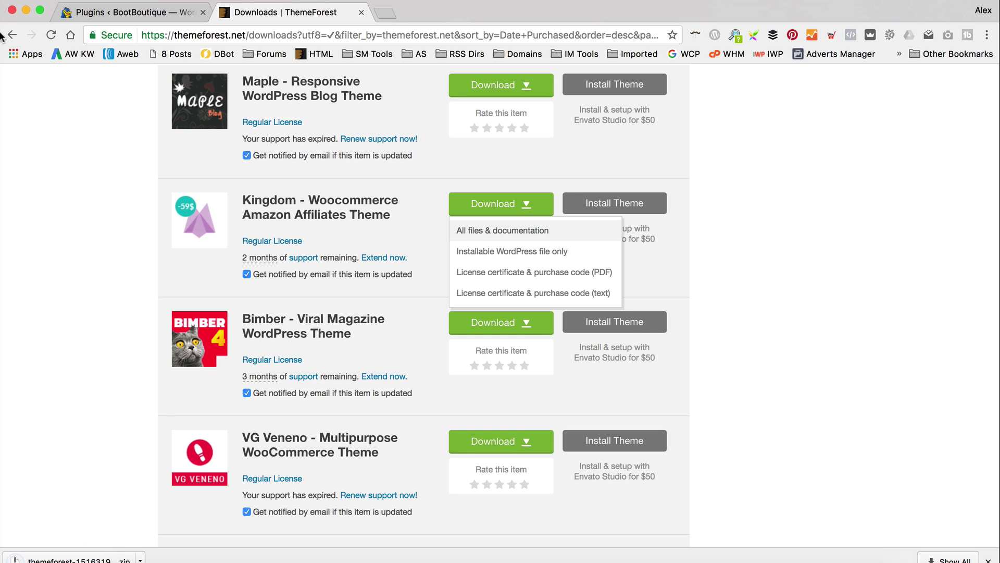
# Step: Reveal the downloaded Kingdom theme archive in Finder and unzip it
pyautogui.click(140, 559)
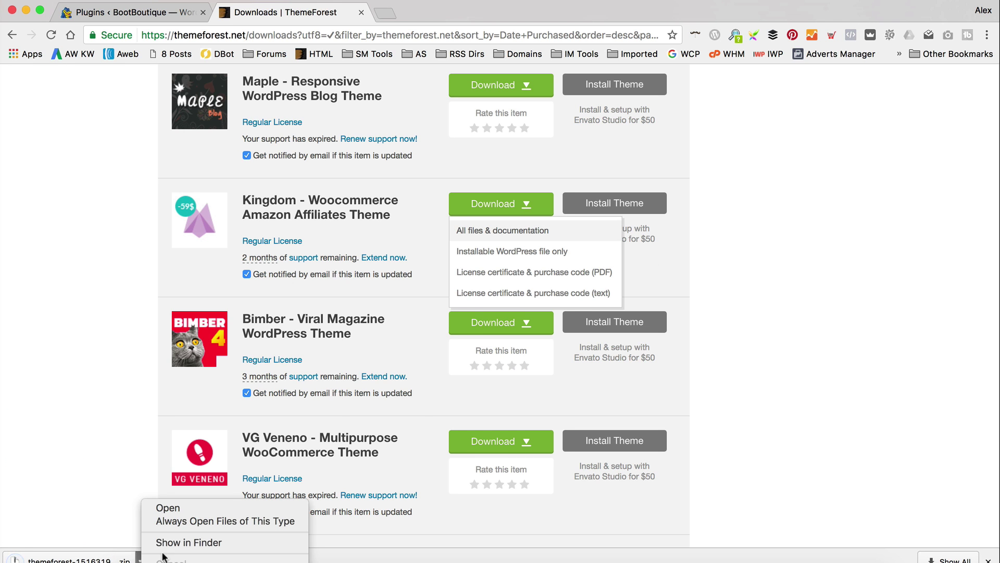
pyautogui.click(166, 537)
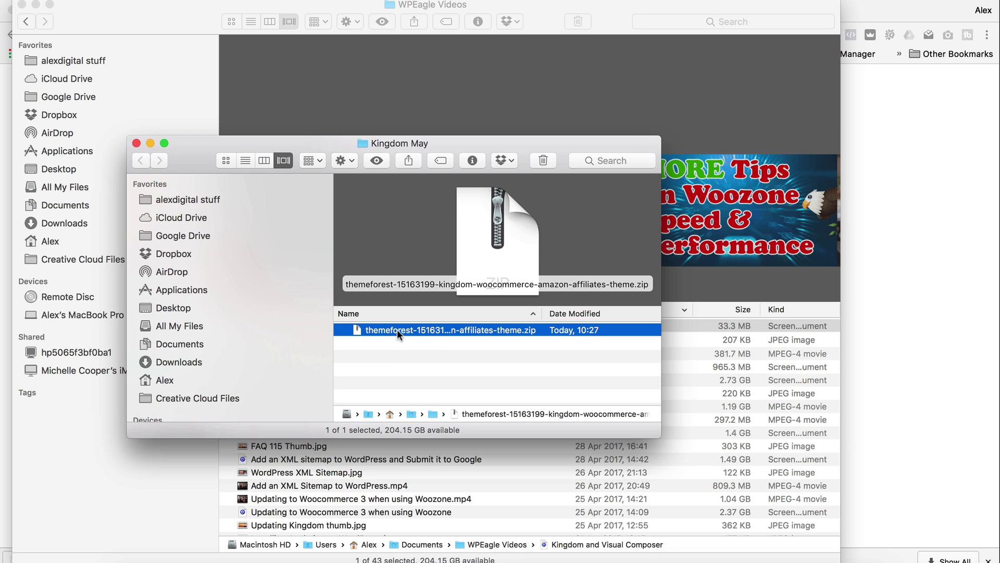
pyautogui.doubleClick(397, 330)
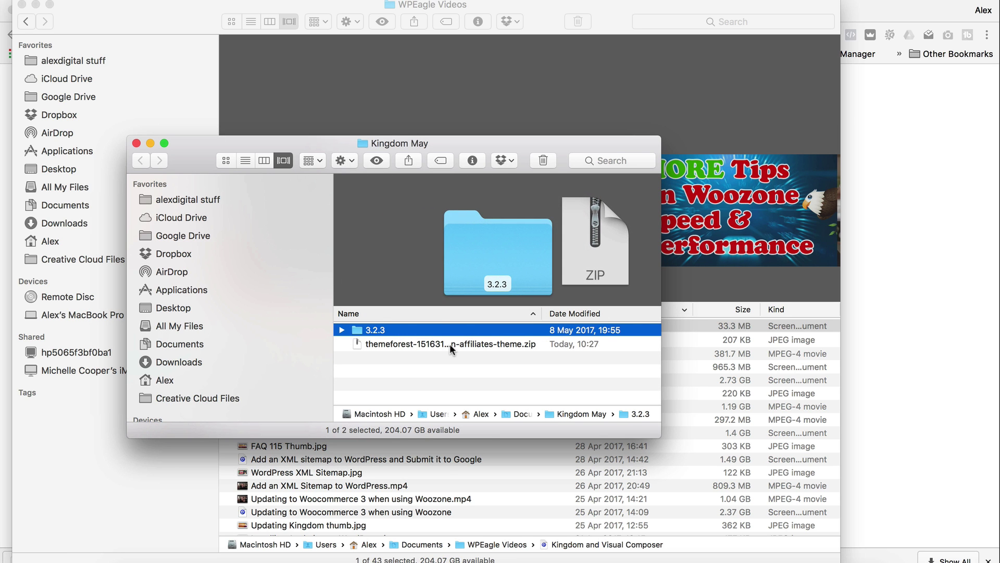
# Step: Look inside the extracted 3.2.3 folder for the installable archives in Theme > Theme Zipped
pyautogui.doubleClick(366, 330)
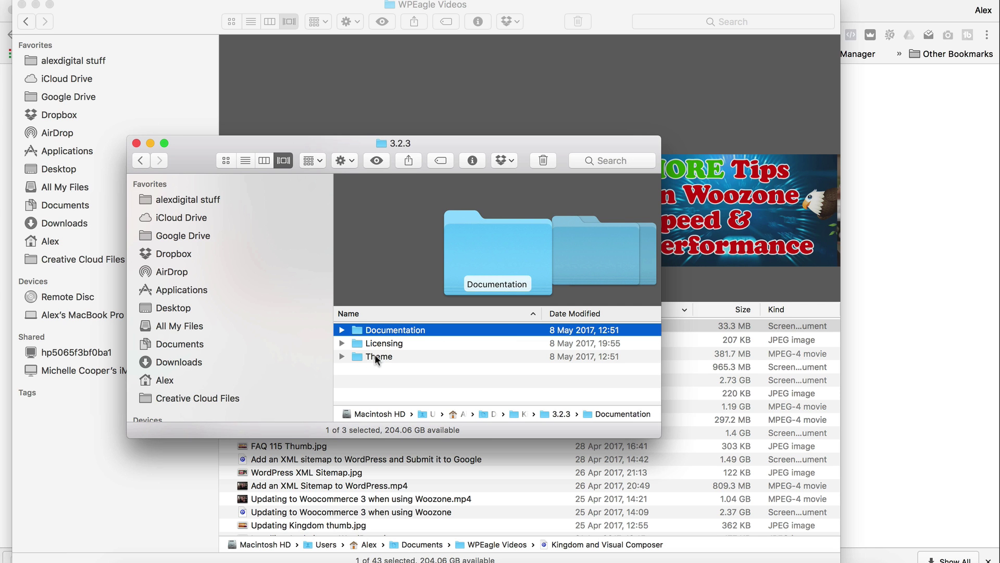
pyautogui.click(374, 357)
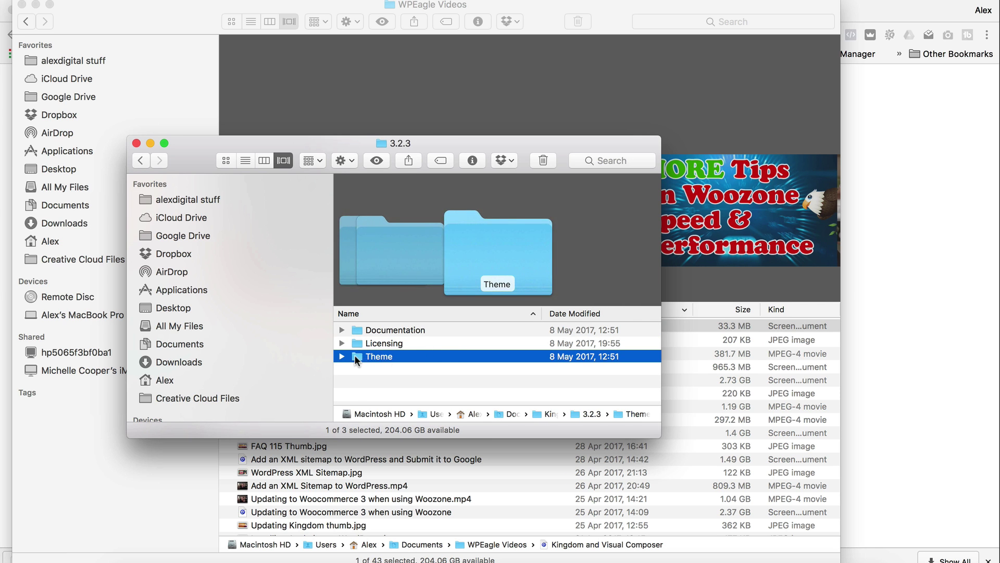
pyautogui.doubleClick(386, 357)
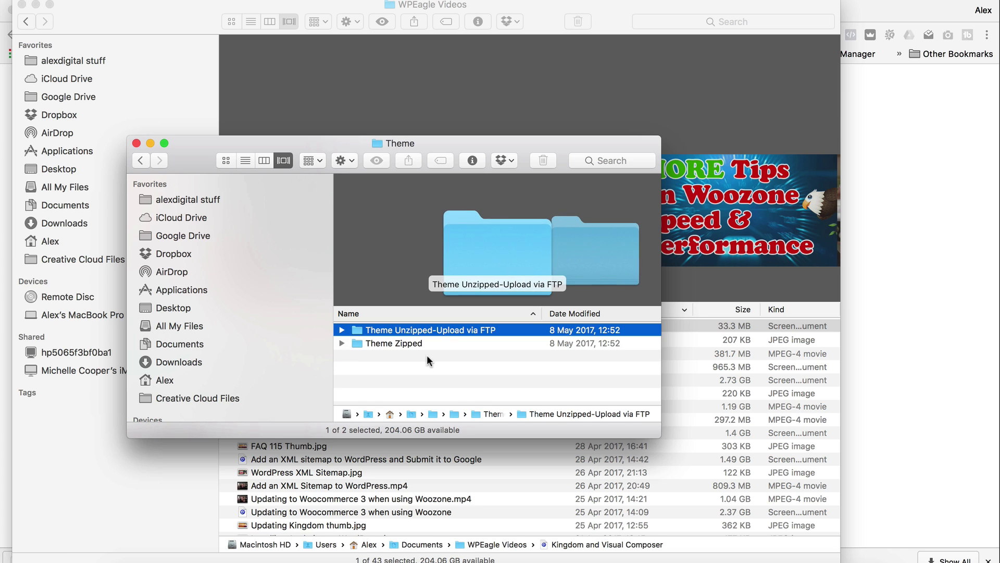
pyautogui.doubleClick(356, 342)
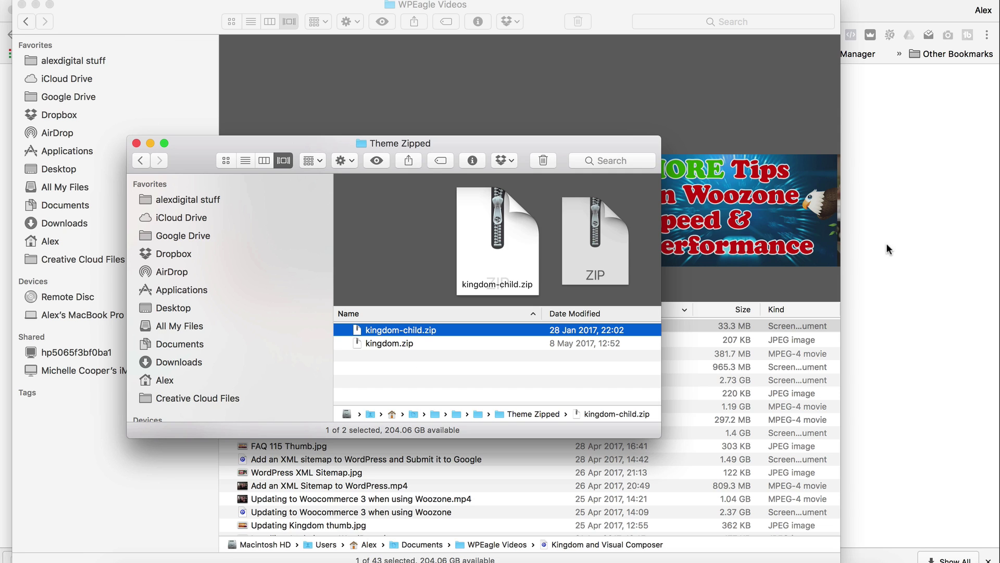
# Step: Switch back to the site's WordPress admin in Chrome and open the form for uploading a new theme
pyautogui.press('super+Tab')
pyautogui.click(120, 12)
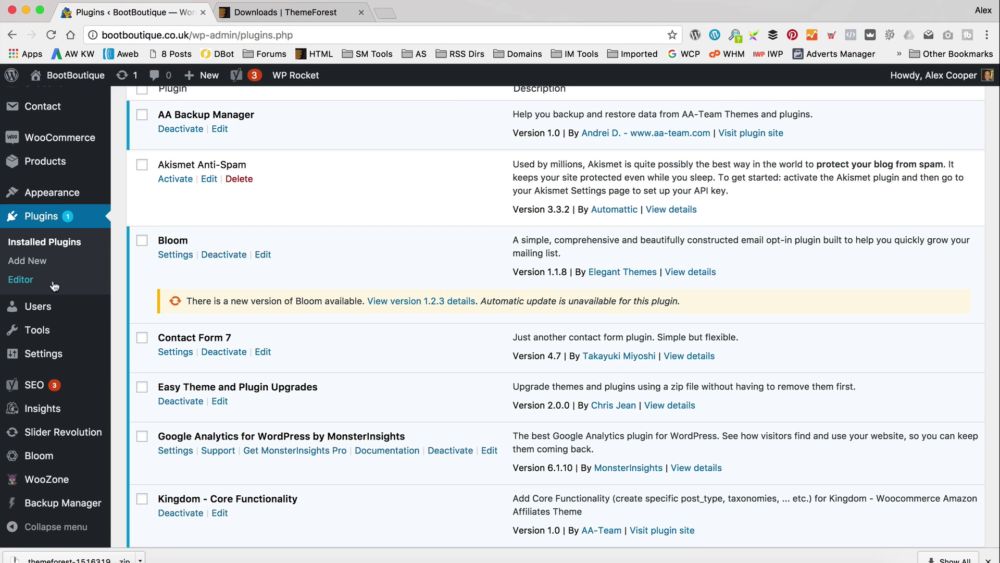
pyautogui.scroll(1, 65, 260)
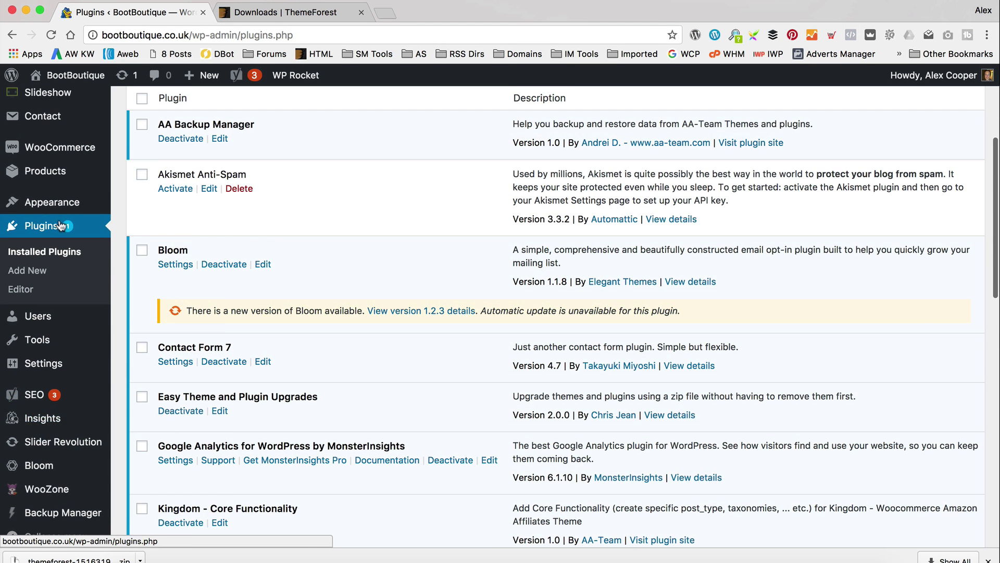
pyautogui.moveTo(95, 208)
pyautogui.click(147, 207)
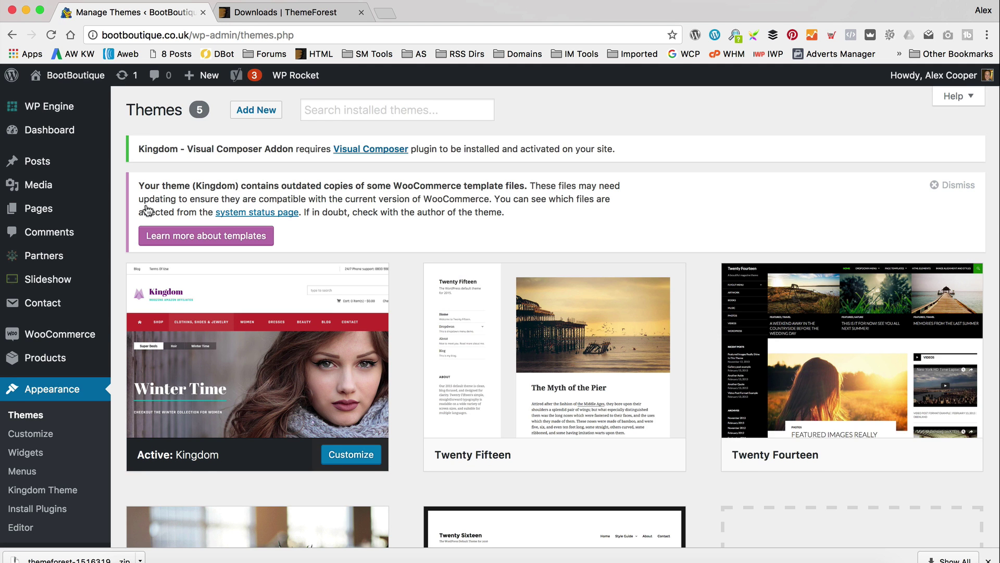
pyautogui.click(258, 110)
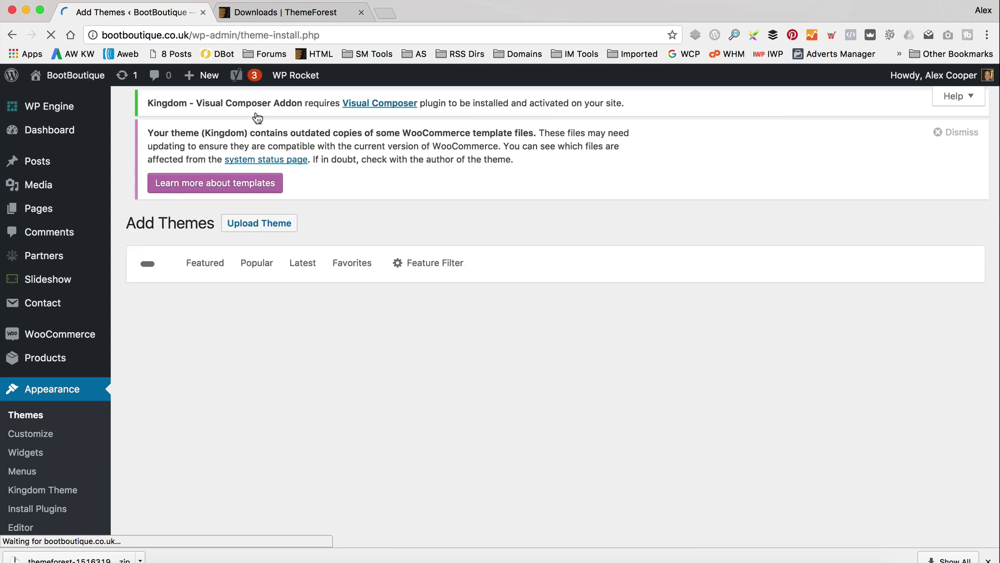
pyautogui.click(257, 115)
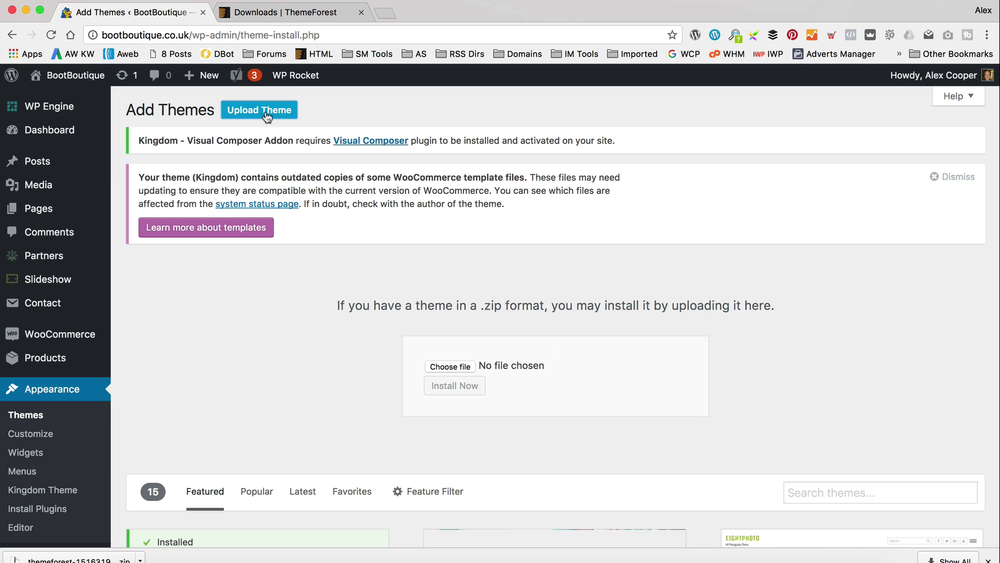
# Step: Upload and install kingdom.zip from Documents > Kingdom May > 3.2.3 > Theme > Theme Zipped
pyautogui.click(450, 366)
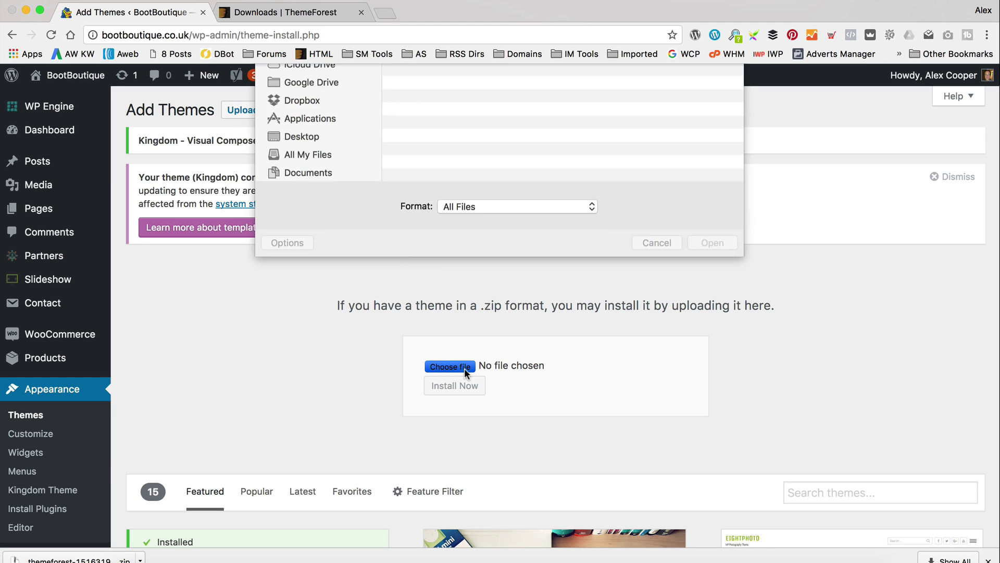
pyautogui.scroll(-5, 349, 208)
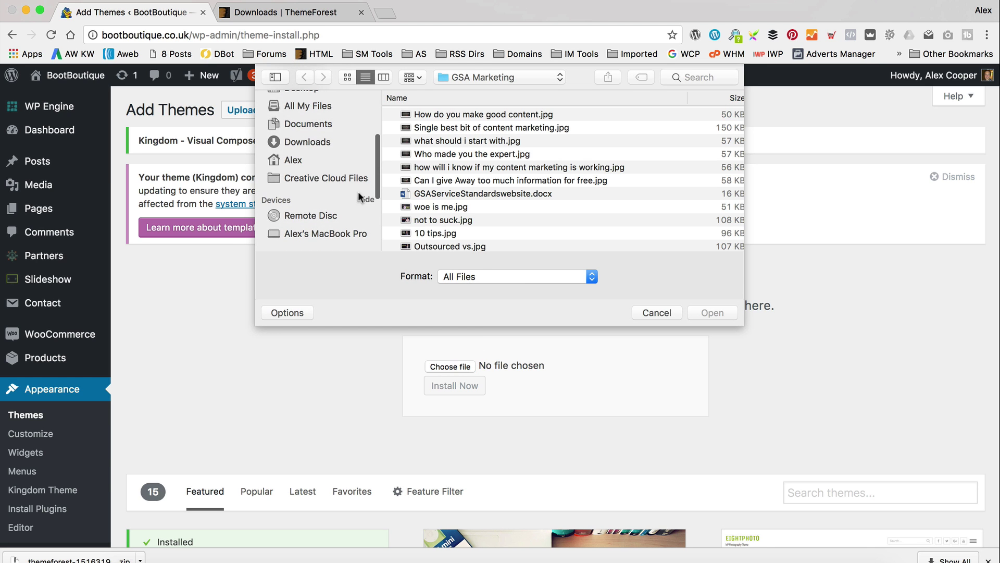
pyautogui.click(321, 124)
pyautogui.click(442, 114)
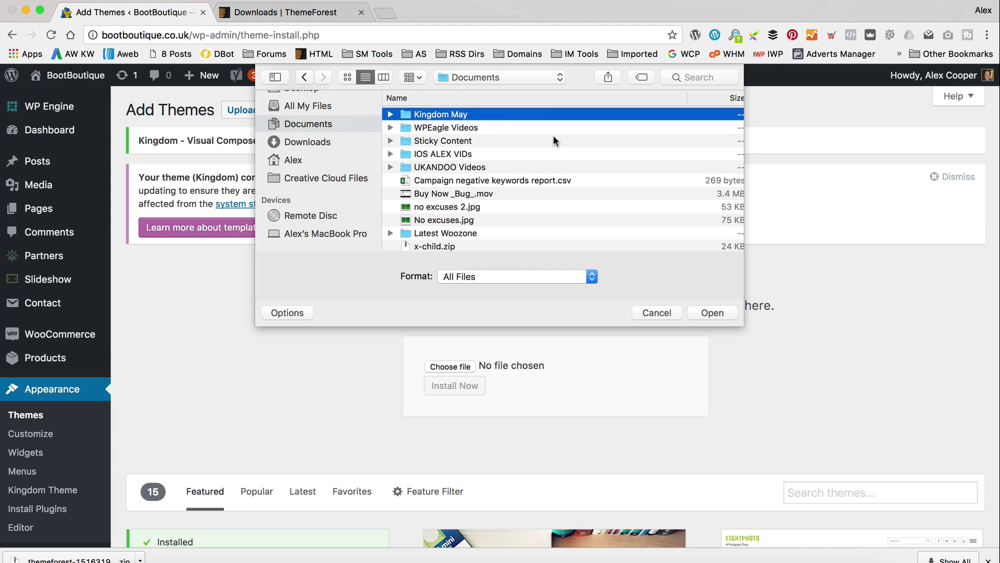
pyautogui.doubleClick(410, 117)
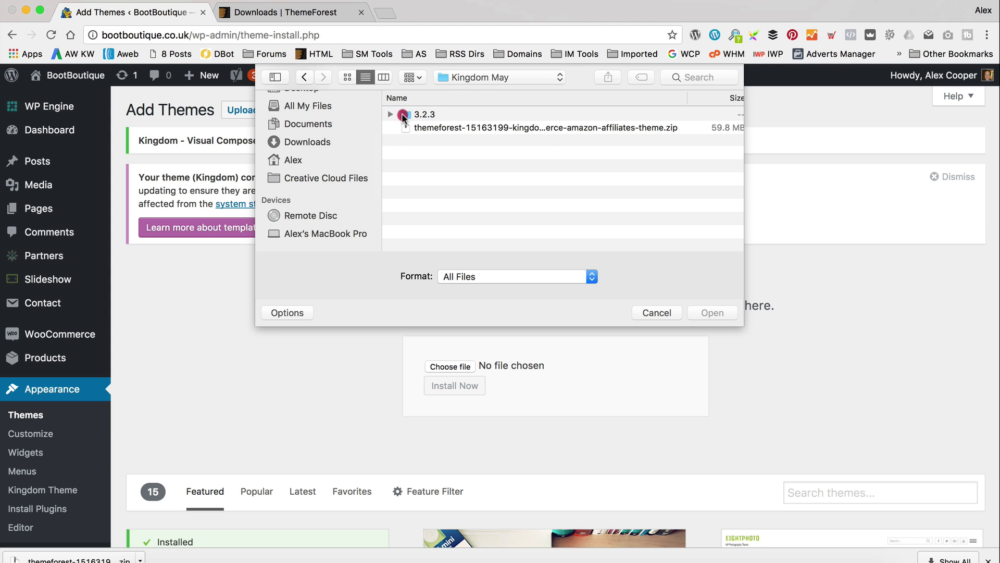
pyautogui.doubleClick(423, 116)
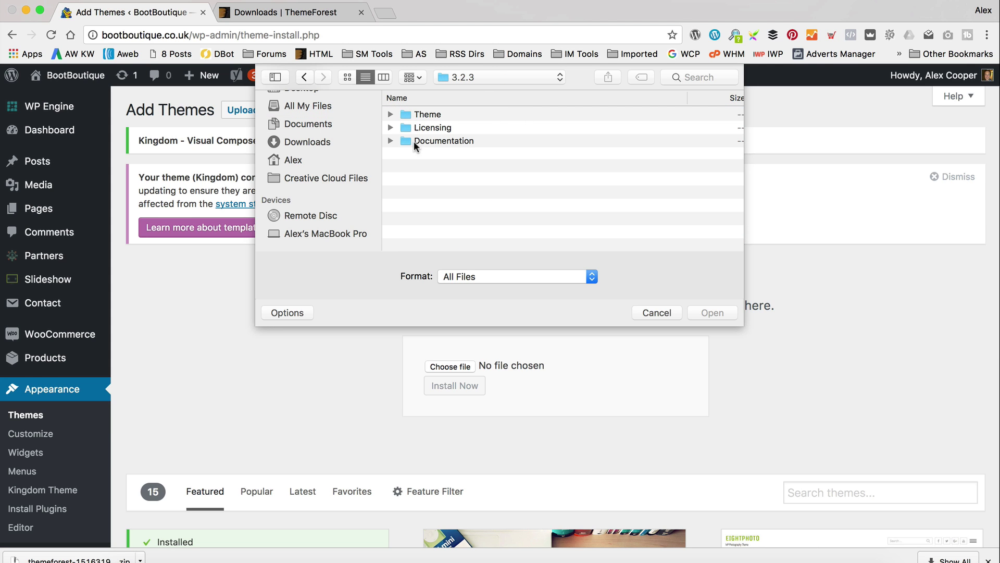
pyautogui.click(407, 119)
pyautogui.doubleClick(408, 117)
pyautogui.doubleClick(407, 127)
pyautogui.click(434, 116)
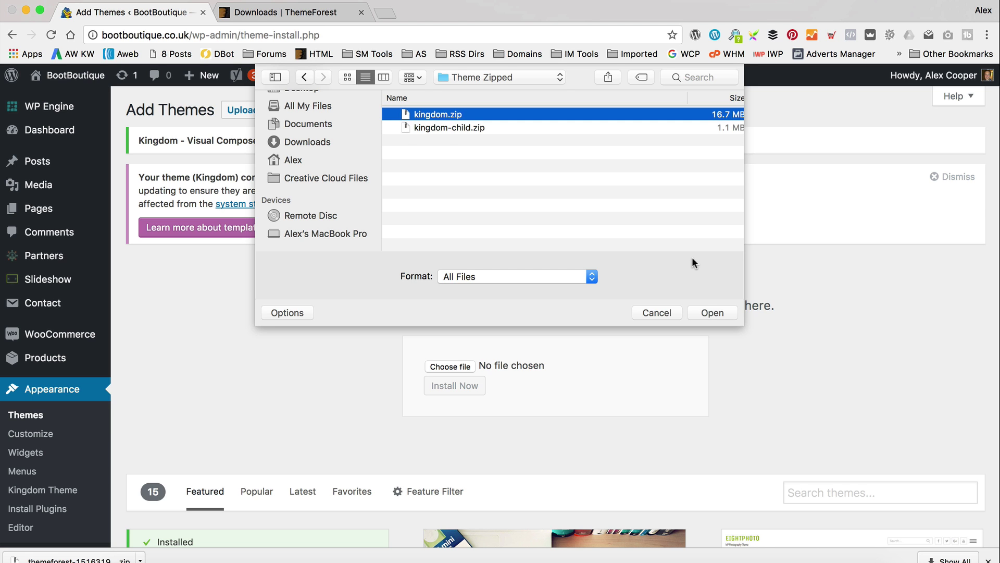
pyautogui.click(710, 314)
pyautogui.click(454, 386)
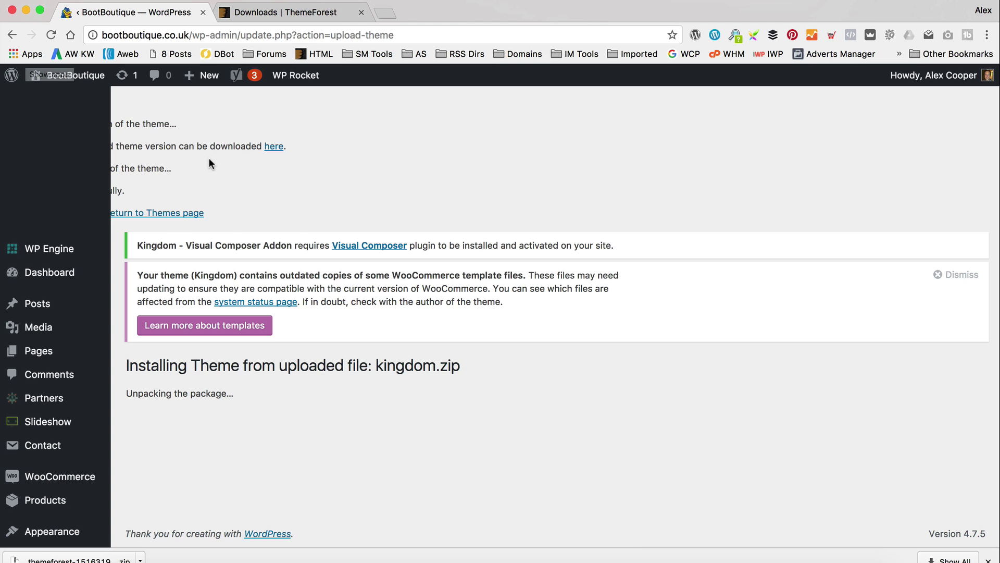
# Step: Return to the Themes page and deactivate the deprecated Kingdom shortcodes plugin from its notice
pyautogui.click(164, 213)
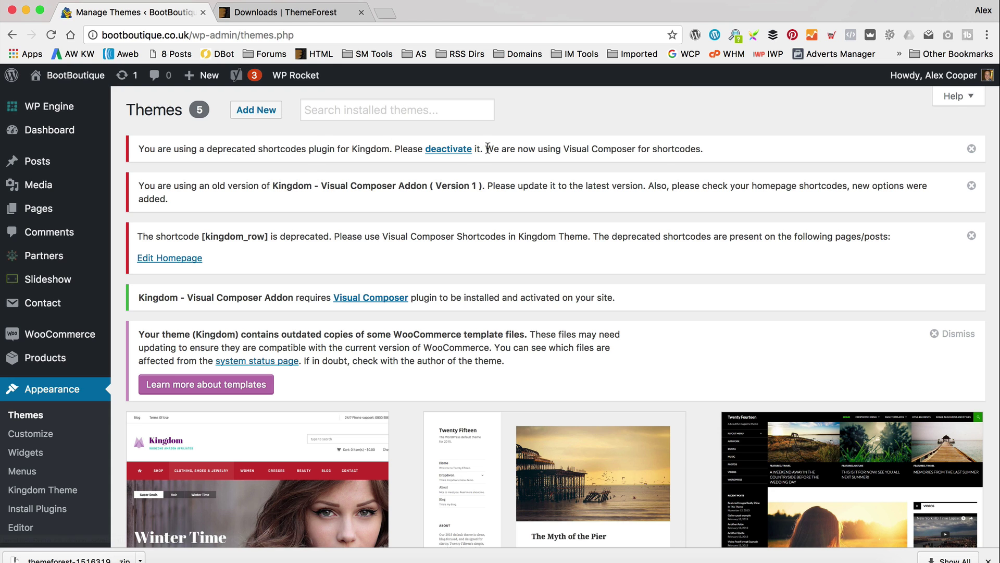
pyautogui.click(458, 151)
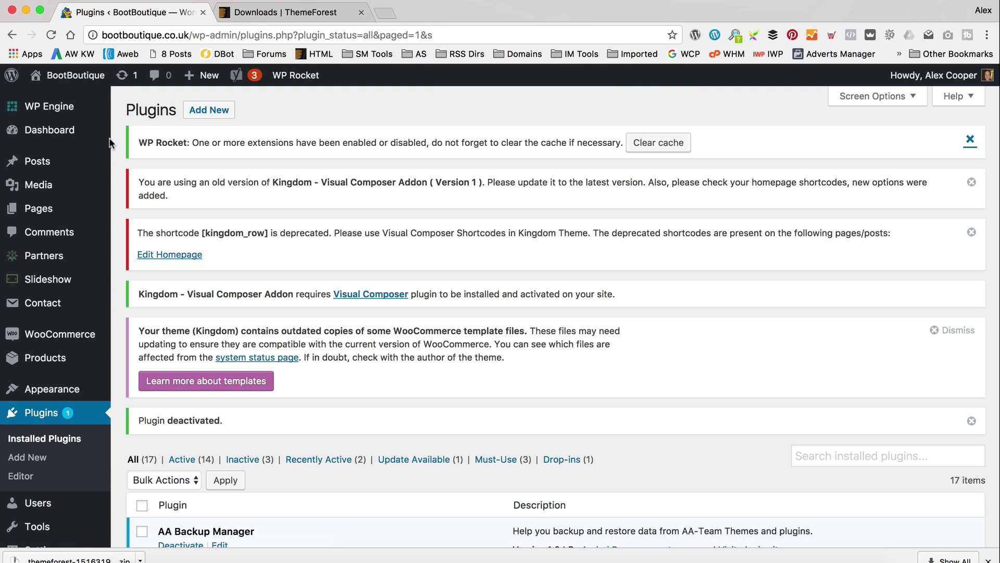
# Step: Clear the WP Rocket cache and dismiss the notice about the deprecated kingdom_row shortcode
pyautogui.click(670, 147)
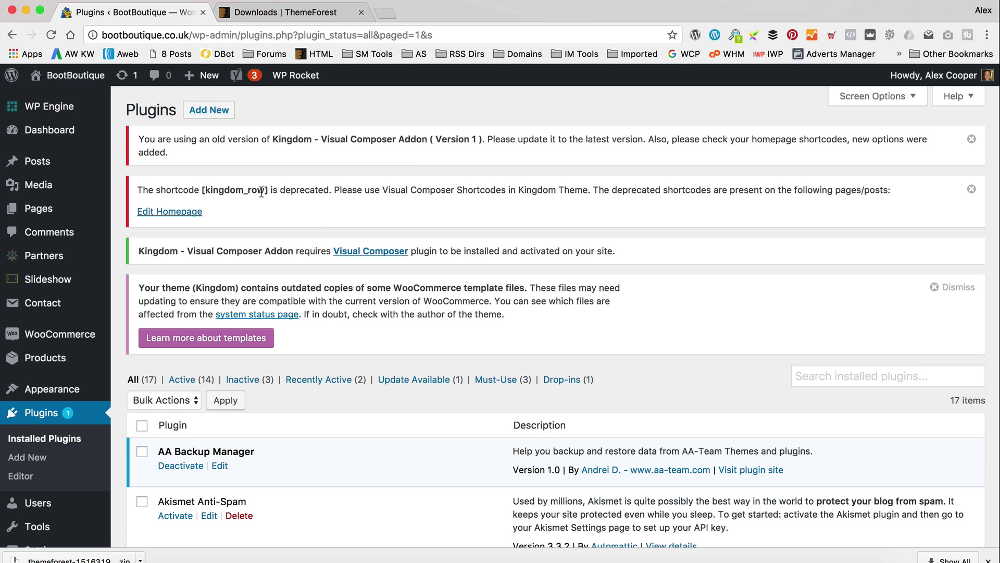
pyautogui.click(972, 188)
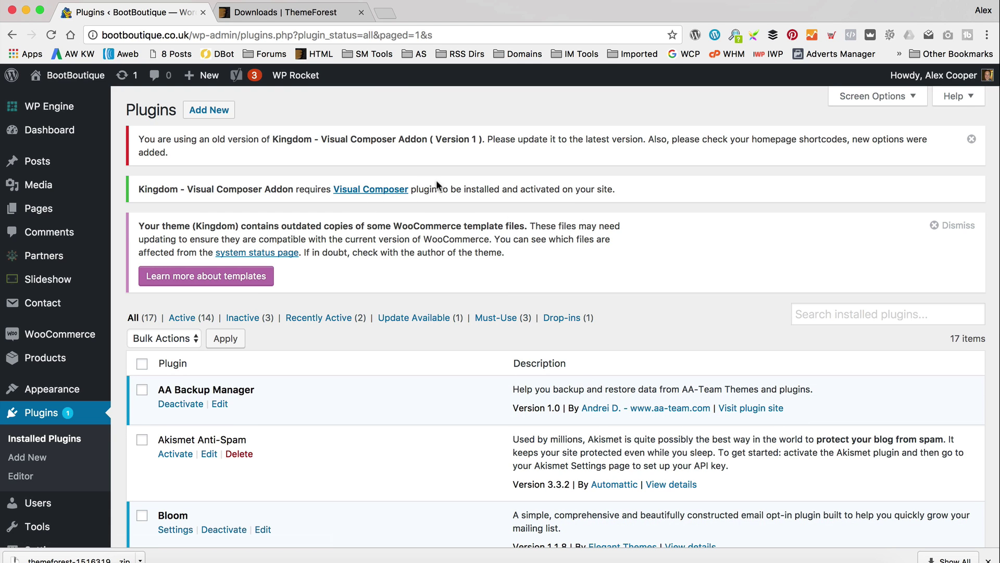
# Step: Follow the Visual Composer link in the Kingdom addon notice and close the page it opens
pyautogui.click(369, 188)
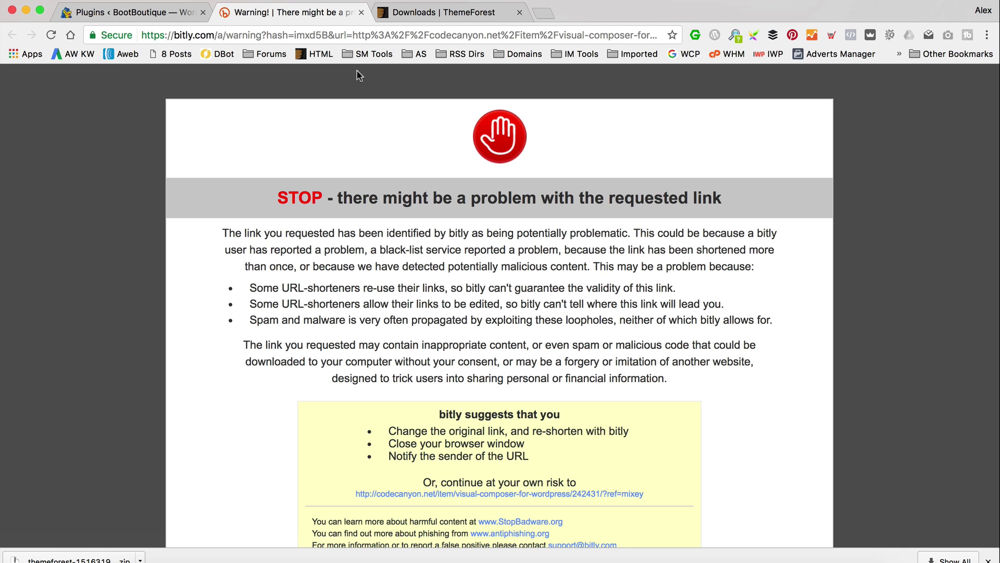
pyautogui.click(362, 13)
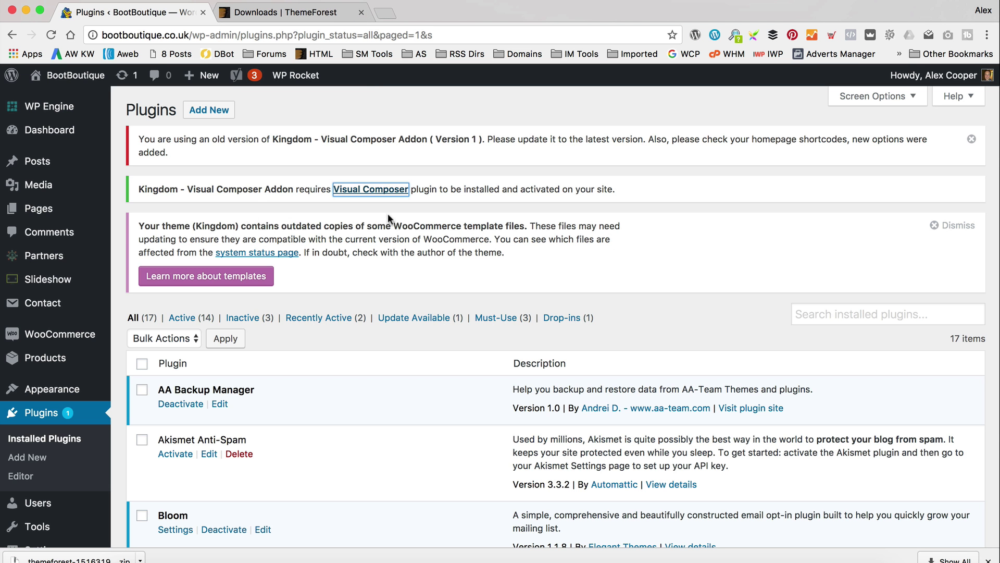
# Step: Activate the WPBakery Visual Composer plugin in the installed plugins list
pyautogui.scroll(-10, 388, 245)
pyautogui.scroll(-14, 391, 253)
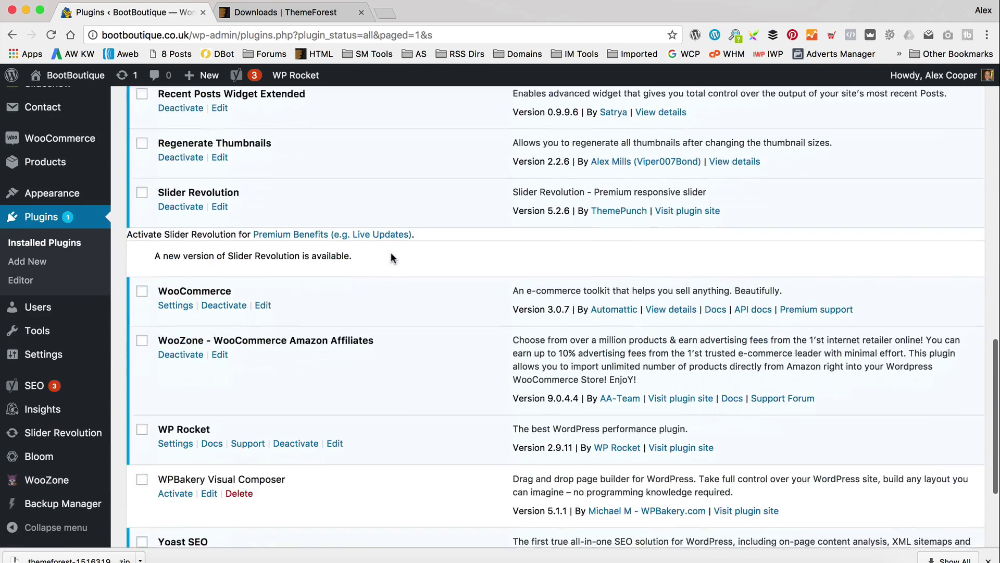
pyautogui.click(175, 334)
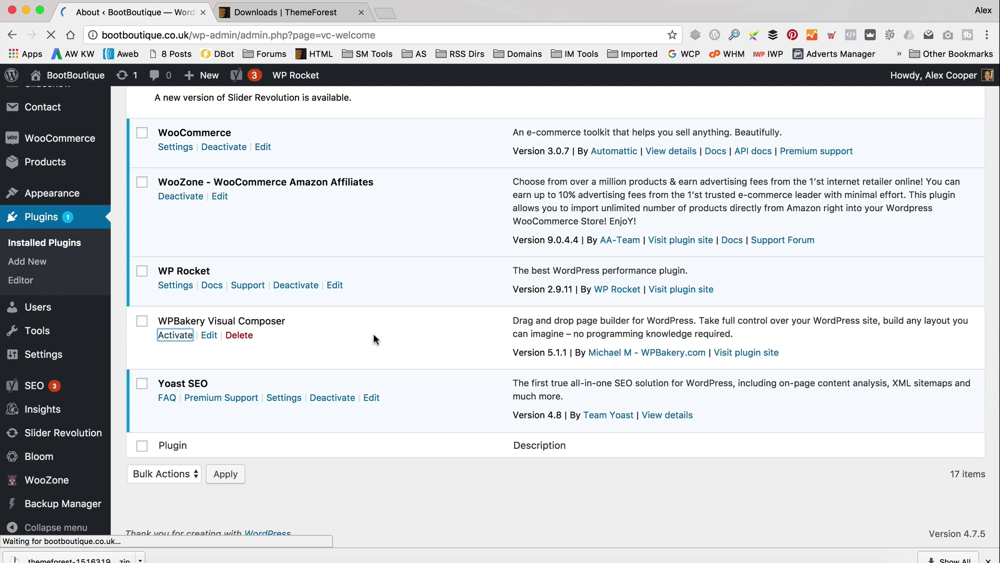
pyautogui.scroll(-10, 373, 334)
pyautogui.scroll(10, 374, 338)
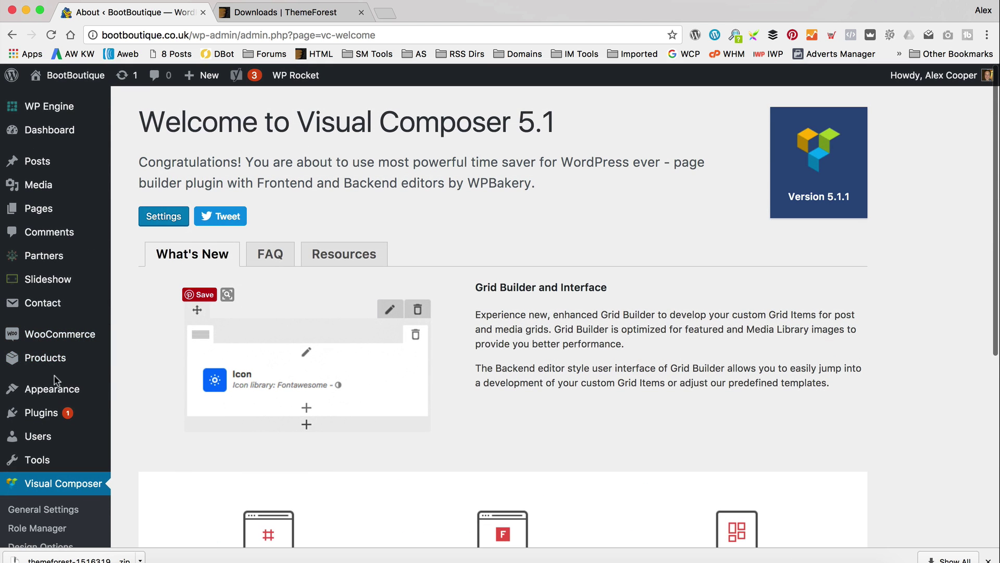
# Step: Return to the installed plugins list and deactivate the Kingdom - Visual Composer Addon
pyautogui.moveTo(70, 426)
pyautogui.click(157, 419)
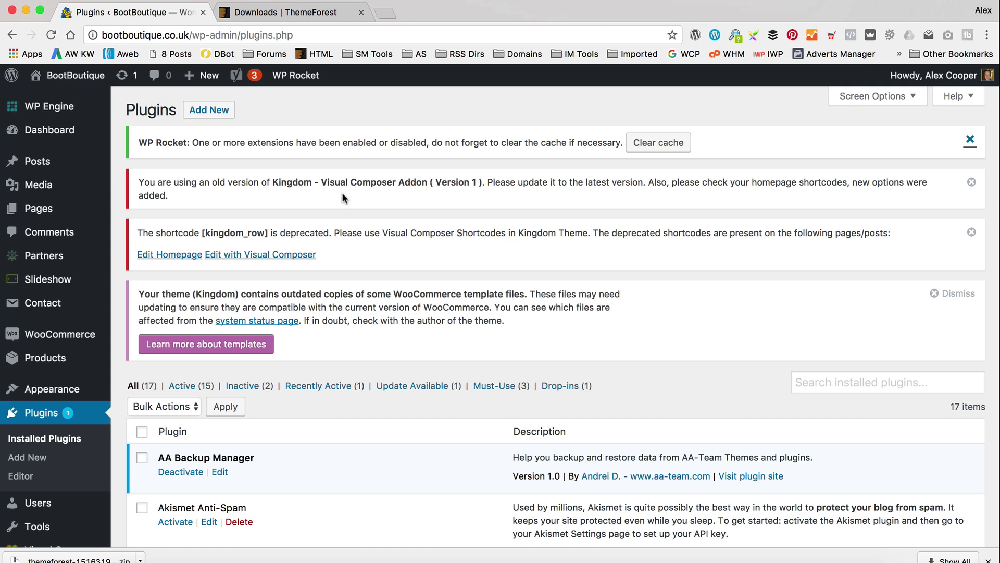
pyautogui.scroll(-12, 342, 192)
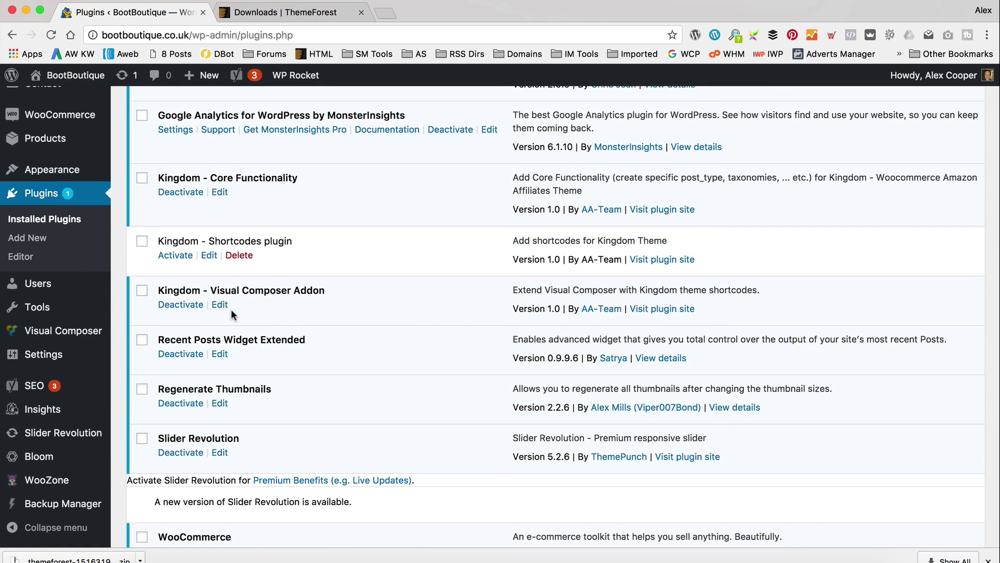
pyautogui.click(177, 305)
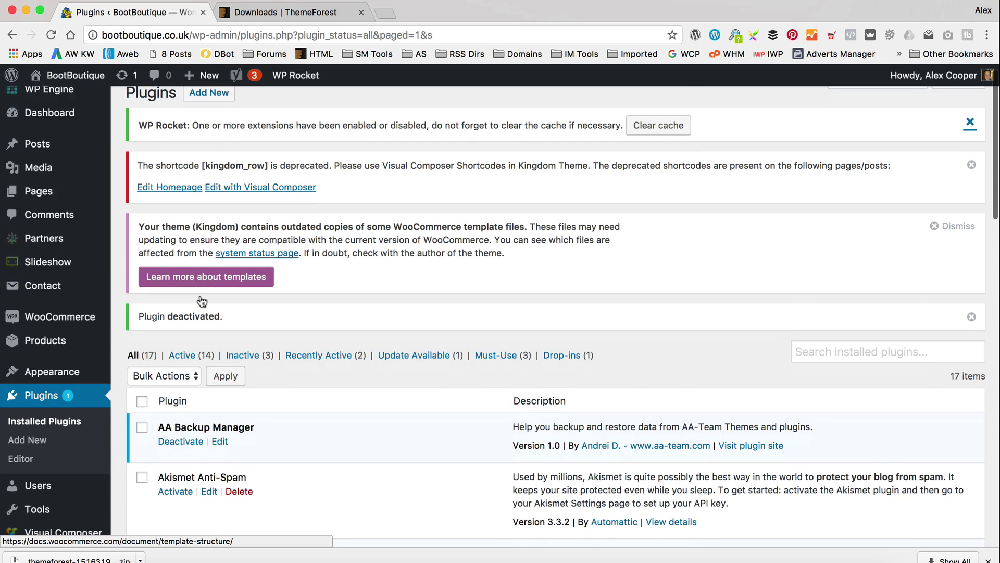
# Step: Bulk delete the Kingdom - Shortcodes plugin and the Kingdom - Visual Composer Addon, declining the WP Engine restore point and confirming the deletion
pyautogui.scroll(-15, 202, 302)
pyautogui.scroll(-1, 203, 303)
pyautogui.click(142, 164)
pyautogui.click(142, 213)
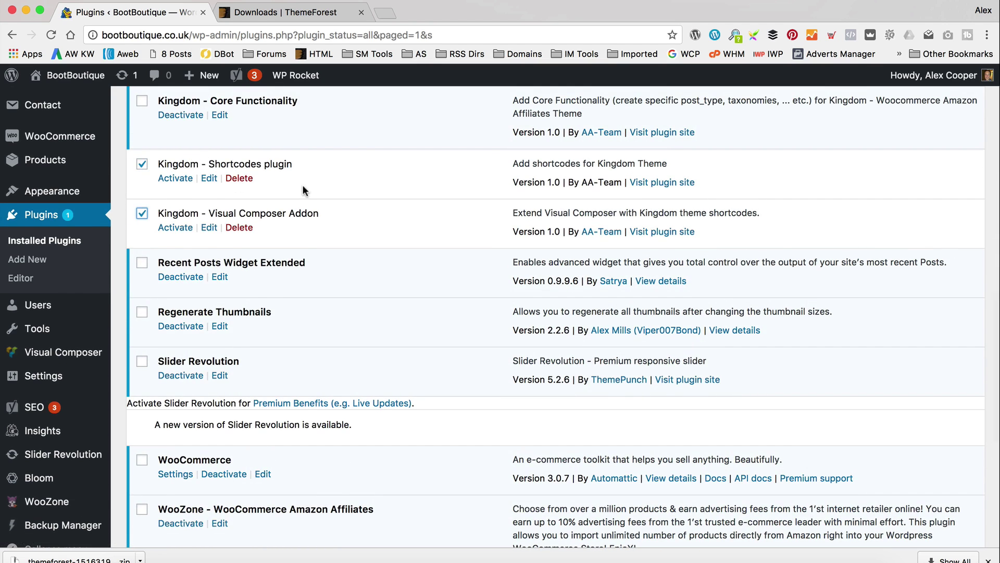
pyautogui.scroll(-2, 305, 189)
pyautogui.scroll(-8, 301, 185)
pyautogui.scroll(10, 301, 185)
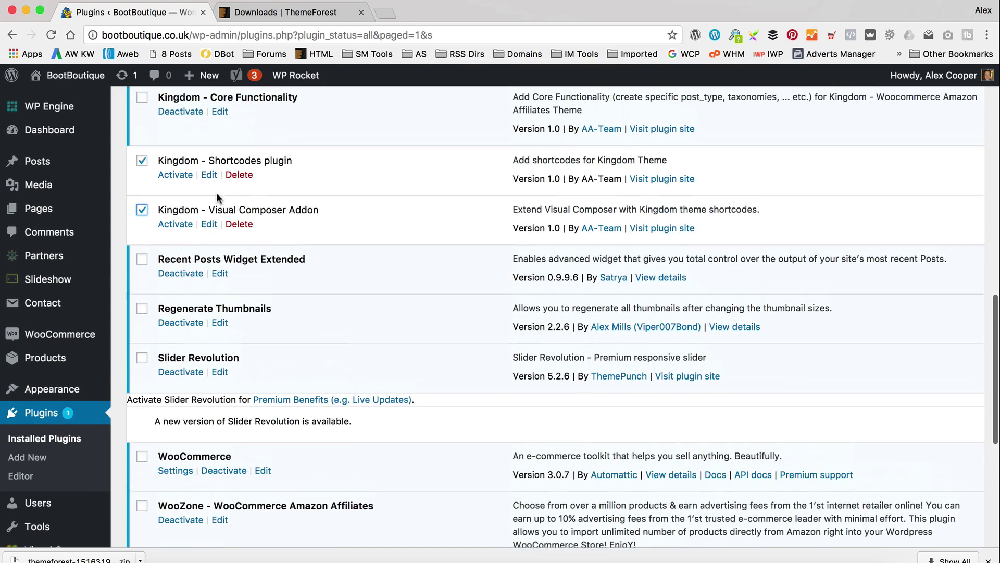
pyautogui.scroll(10, 179, 225)
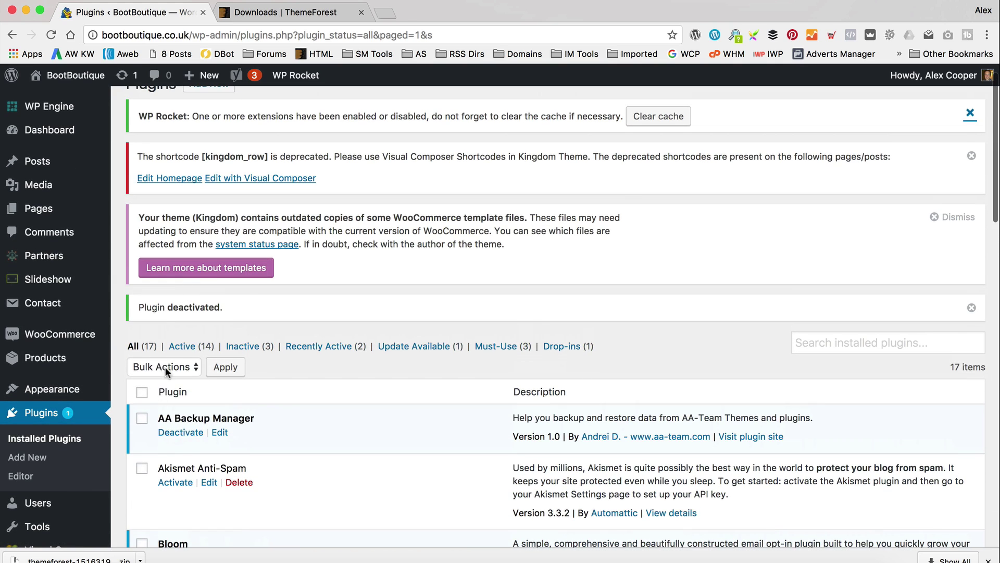
pyautogui.click(162, 367)
pyautogui.click(152, 418)
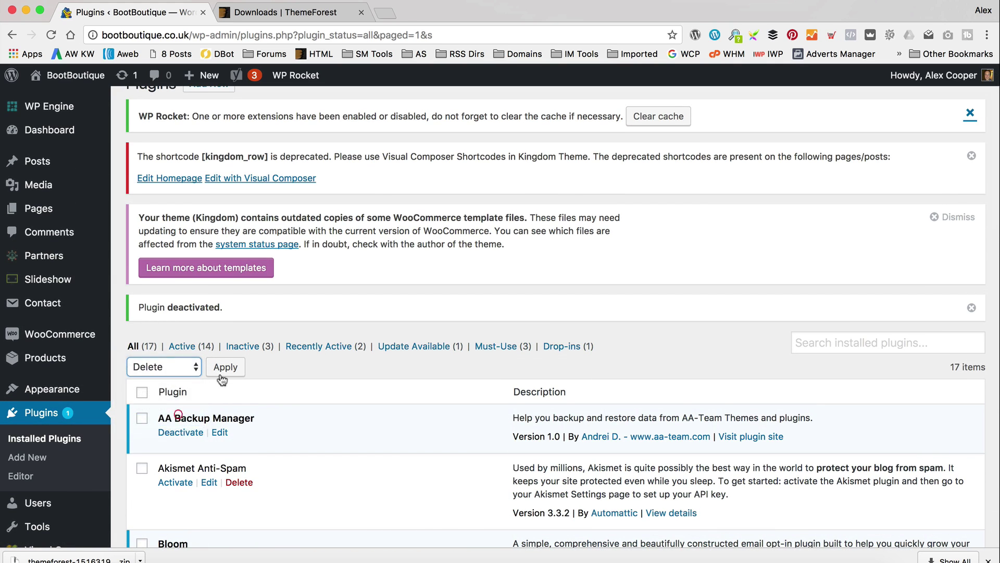
pyautogui.click(224, 367)
pyautogui.click(405, 211)
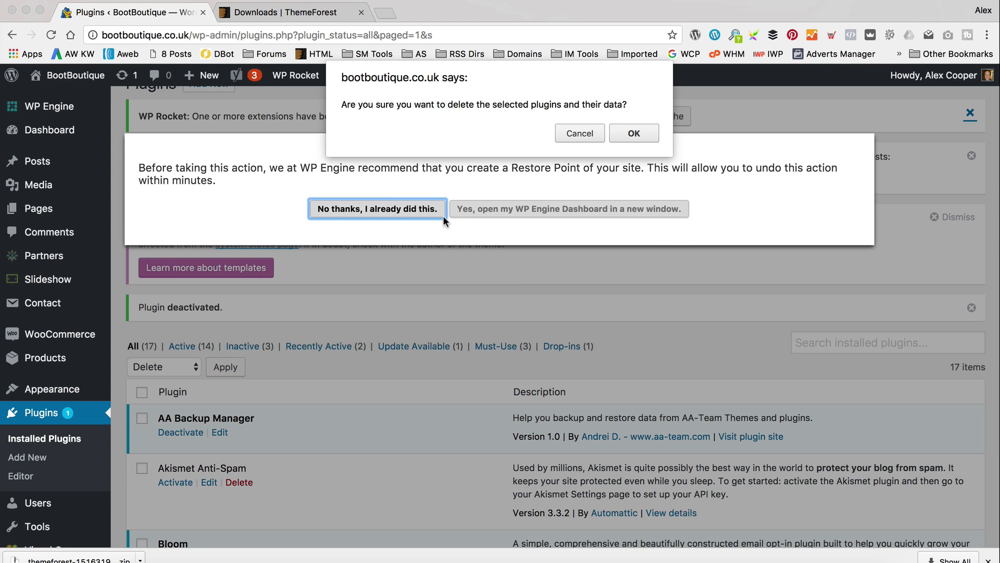
pyautogui.click(620, 134)
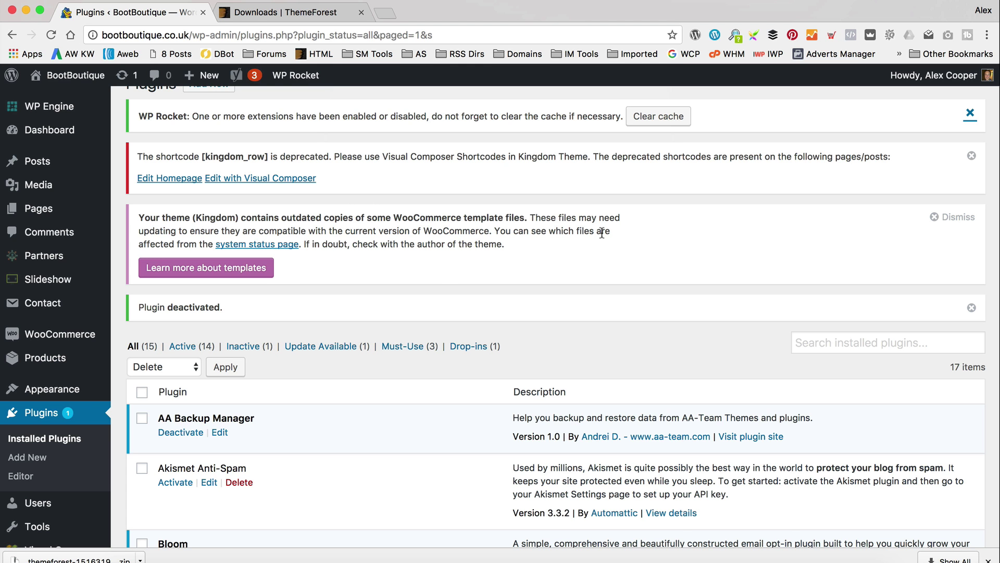
# Step: Reload the installed plugins list and clear the WP Rocket cache from its notice
pyautogui.scroll(-10, 603, 233)
pyautogui.scroll(10, 603, 232)
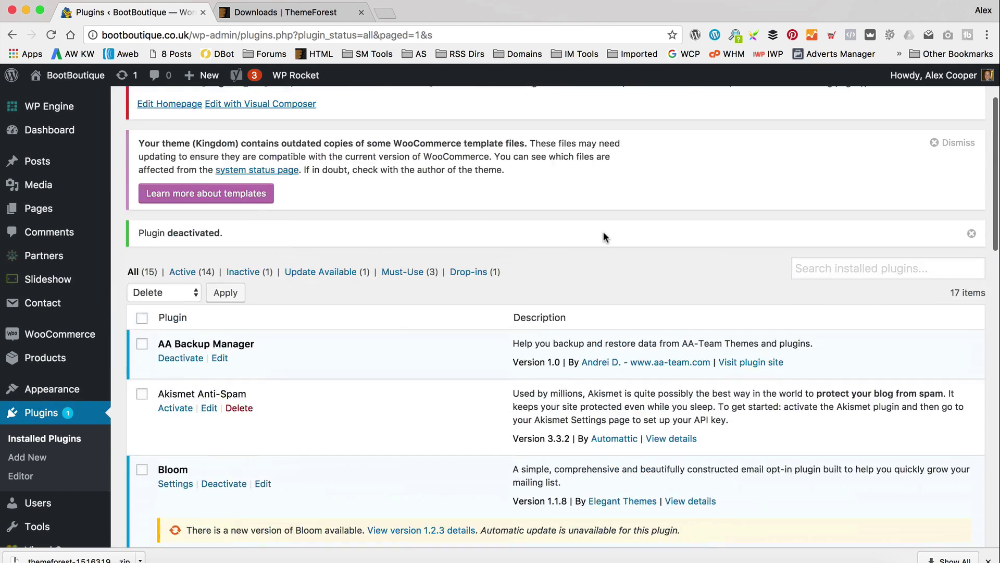
pyautogui.scroll(-2, 603, 233)
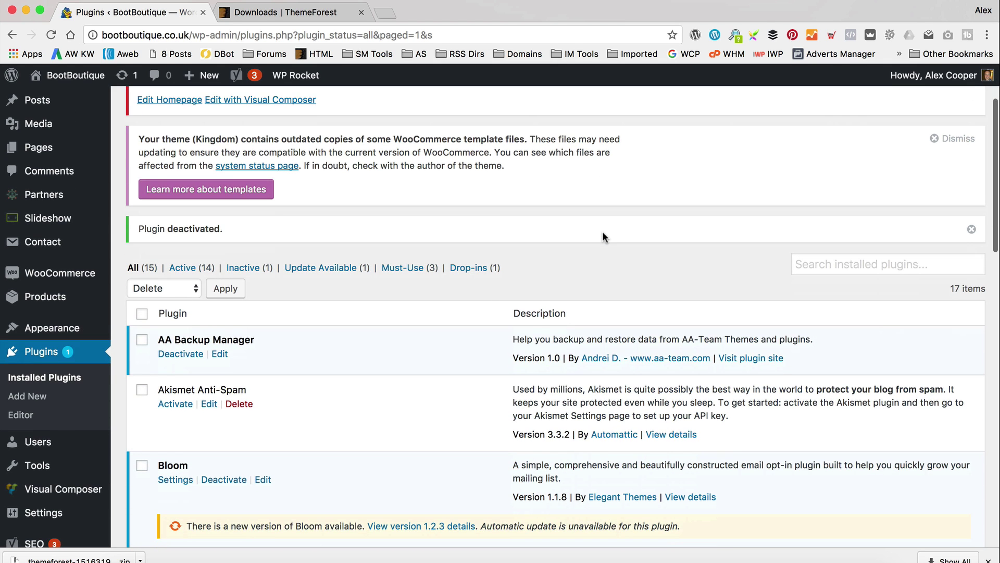
pyautogui.scroll(4, 487, 241)
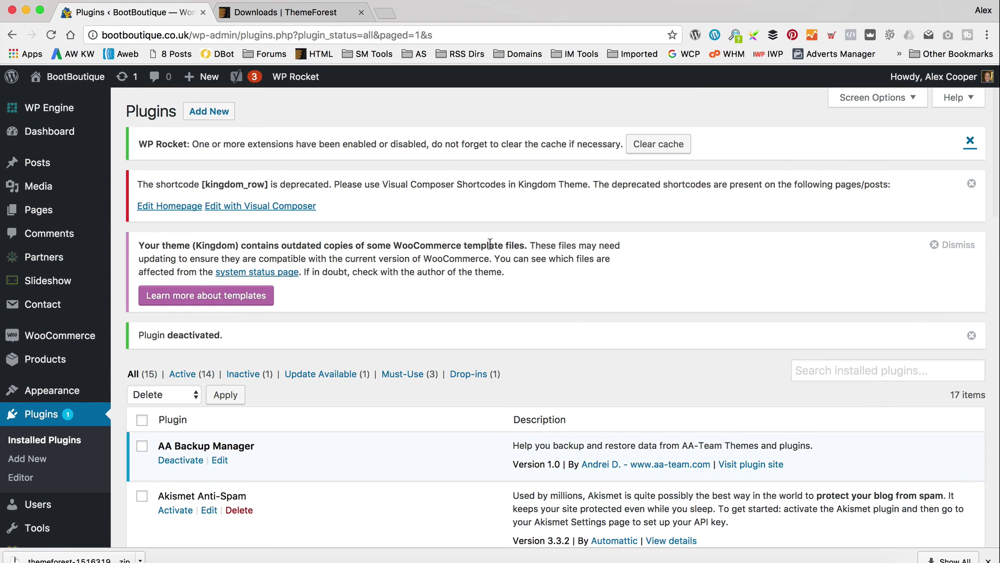
pyautogui.click(67, 440)
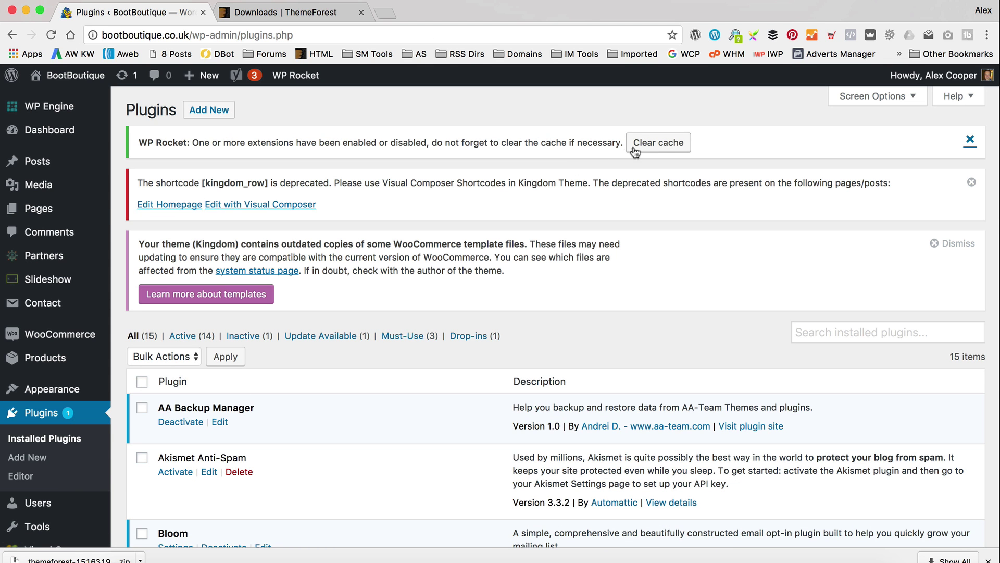
pyautogui.click(657, 144)
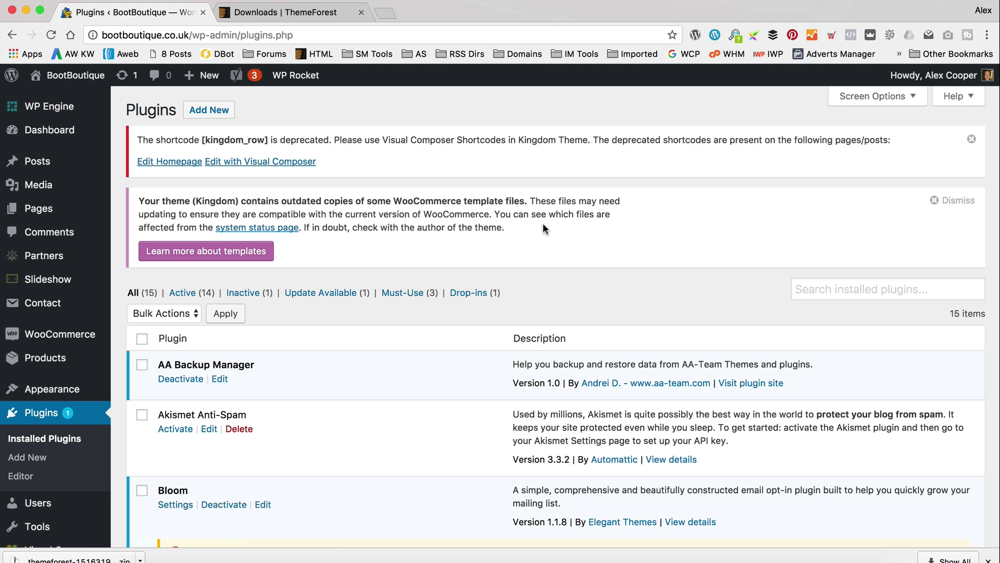
# Step: Bulk install the Kingdom - Shortcodes plugin and Kingdom Visual Composer Shortcodes from the theme's Install Required Plugins page
pyautogui.moveTo(77, 397)
pyautogui.click(160, 485)
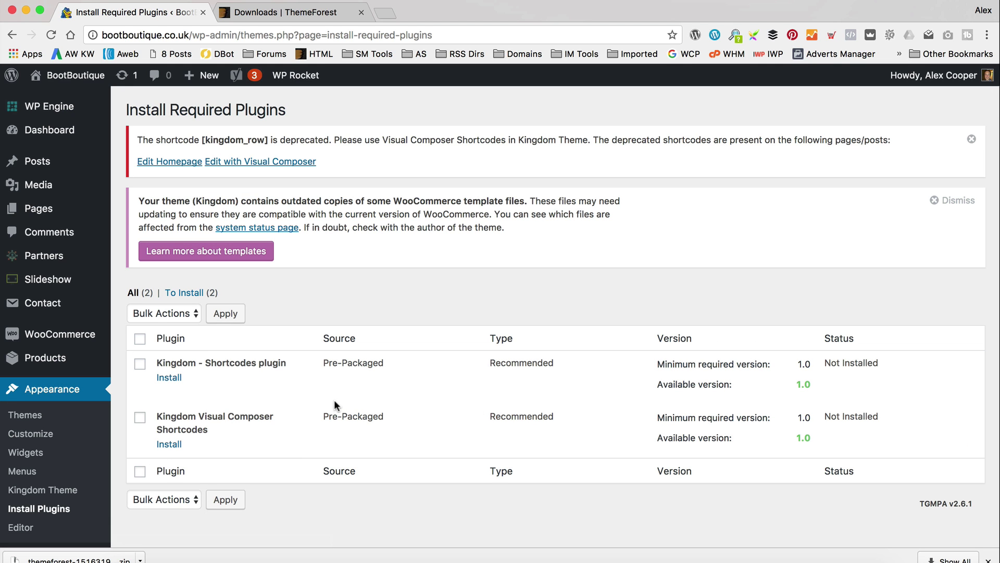
pyautogui.click(138, 341)
pyautogui.scroll(-1, 138, 339)
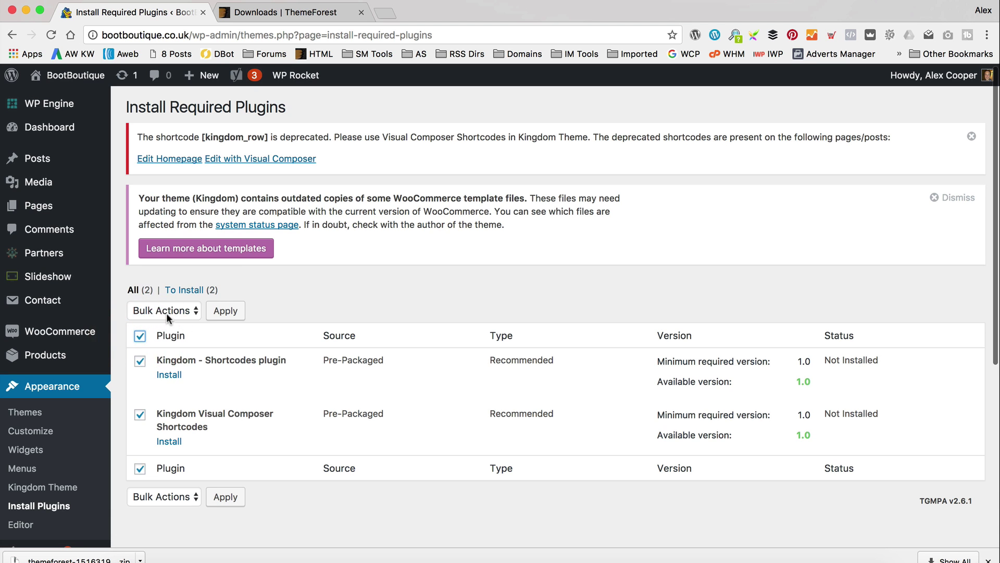
pyautogui.click(165, 313)
pyautogui.click(176, 321)
pyautogui.click(225, 309)
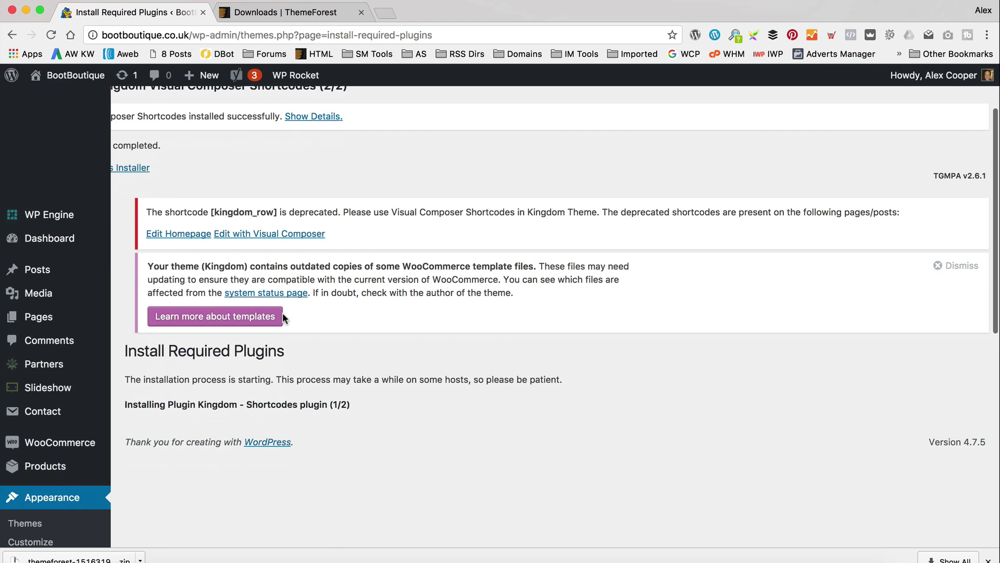
# Step: Return to the Required Plugins Installer and activate both the Kingdom - Shortcodes plugin and Kingdom Visual Composer Shortcodes
pyautogui.scroll(3, 156, 261)
pyautogui.click(124, 261)
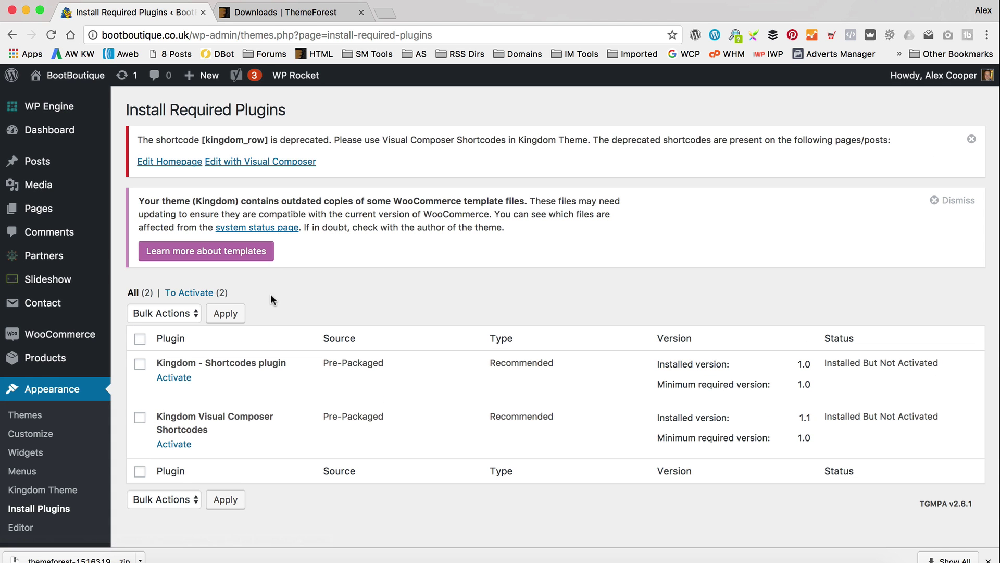
pyautogui.click(180, 377)
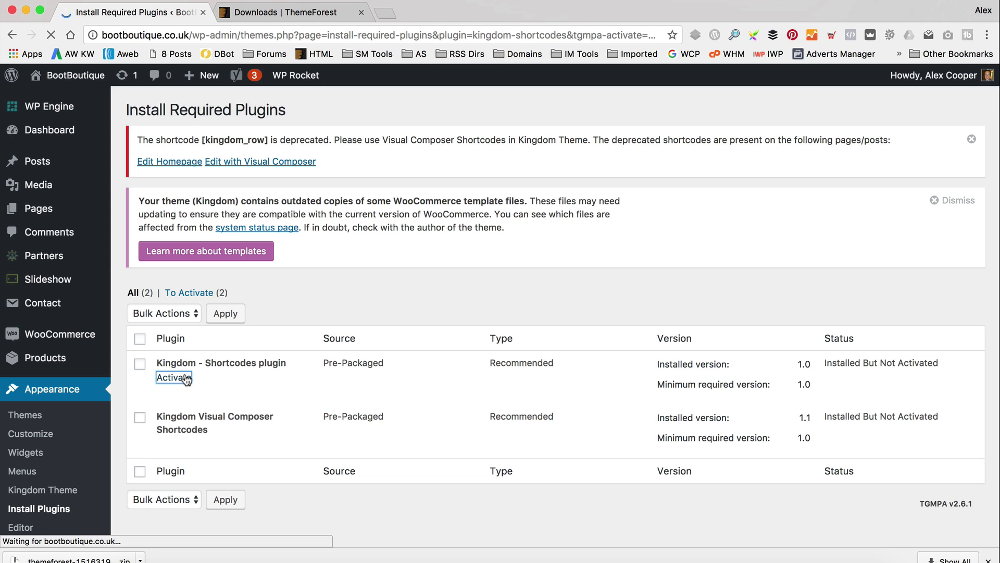
pyautogui.click(172, 427)
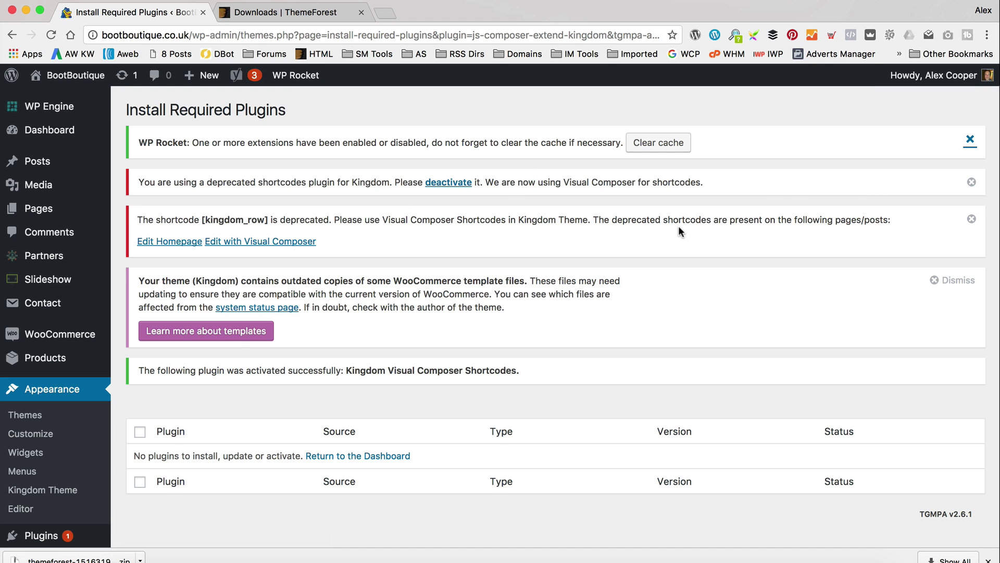
# Step: Dismiss the notice about outdated WooCommerce template files and go to the site's wp-admin dashboard by shortening the address
pyautogui.scroll(-1, 814, 267)
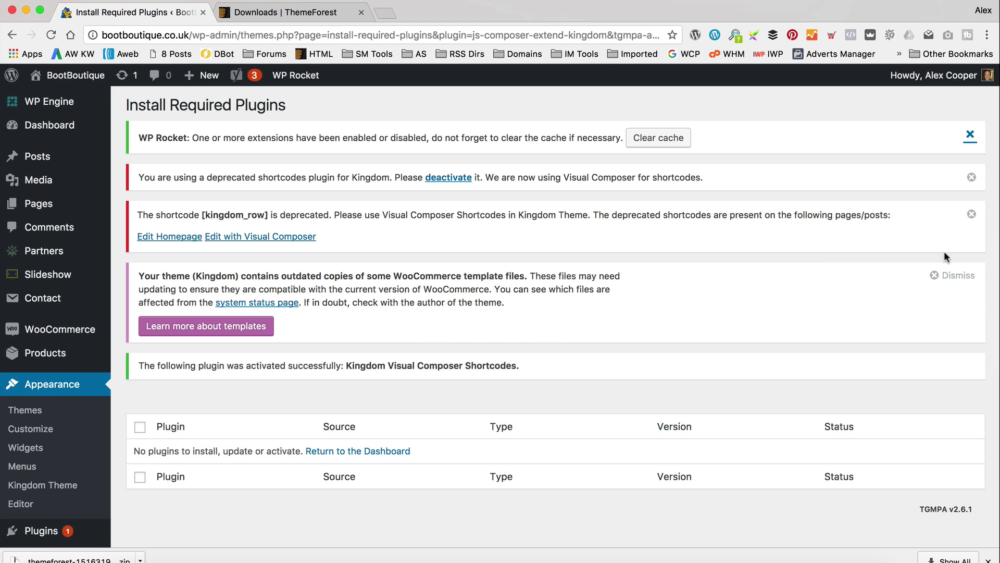
pyautogui.click(952, 276)
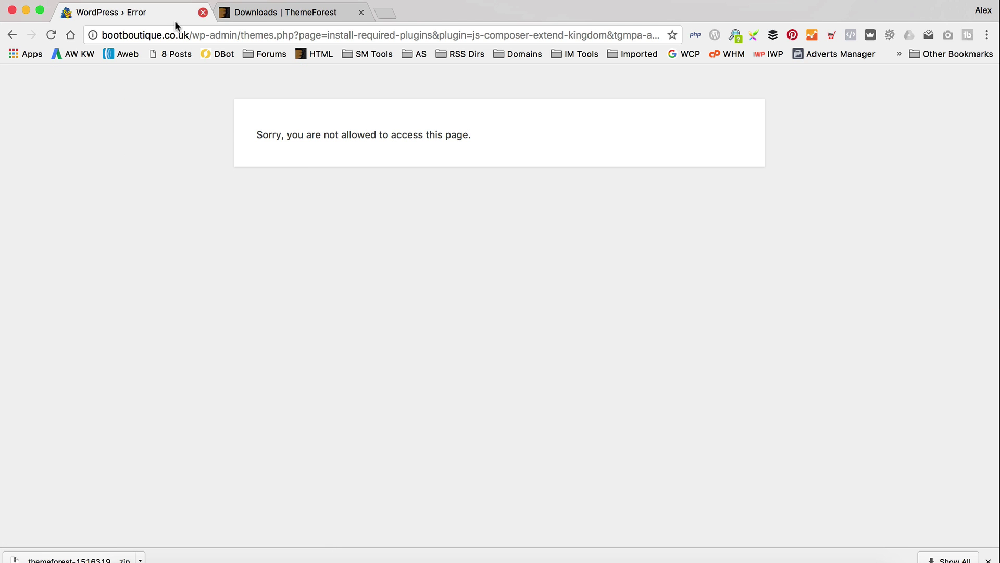
pyautogui.moveTo(241, 35); pyautogui.dragTo(980, 56)
pyautogui.press('BackSpace')
pyautogui.press('Return')
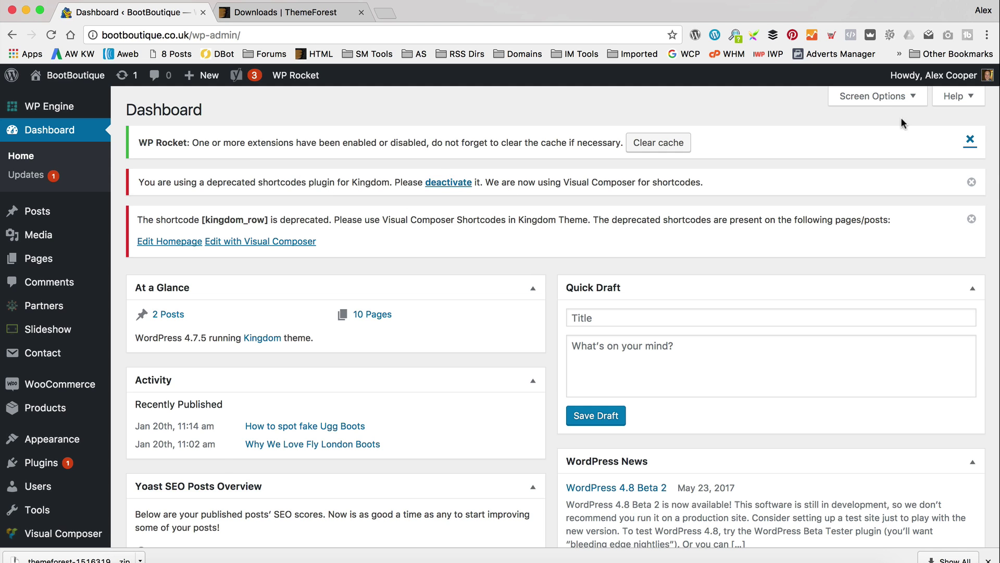
# Step: Open the installed plugins list and deactivate the Kingdom - Shortcodes plugin
pyautogui.moveTo(87, 465)
pyautogui.click(151, 464)
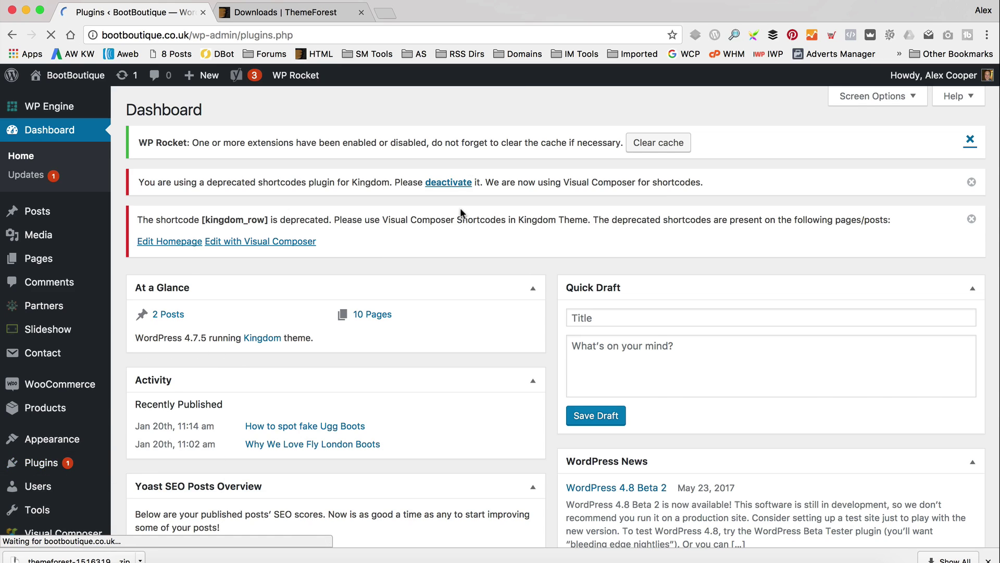
pyautogui.scroll(-10, 461, 207)
pyautogui.scroll(-6, 461, 207)
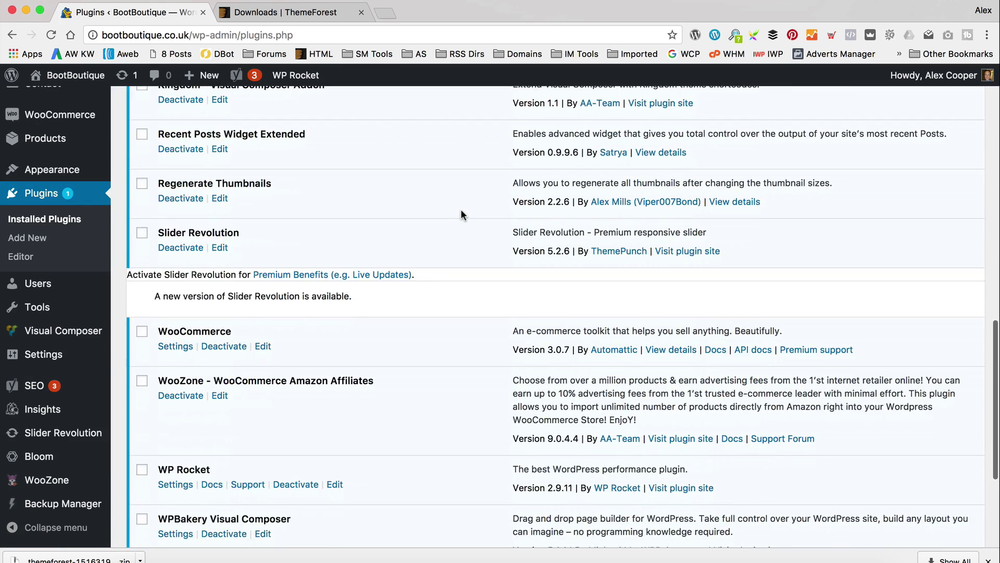
pyautogui.scroll(7, 461, 208)
pyautogui.click(181, 369)
pyautogui.scroll(1, 180, 371)
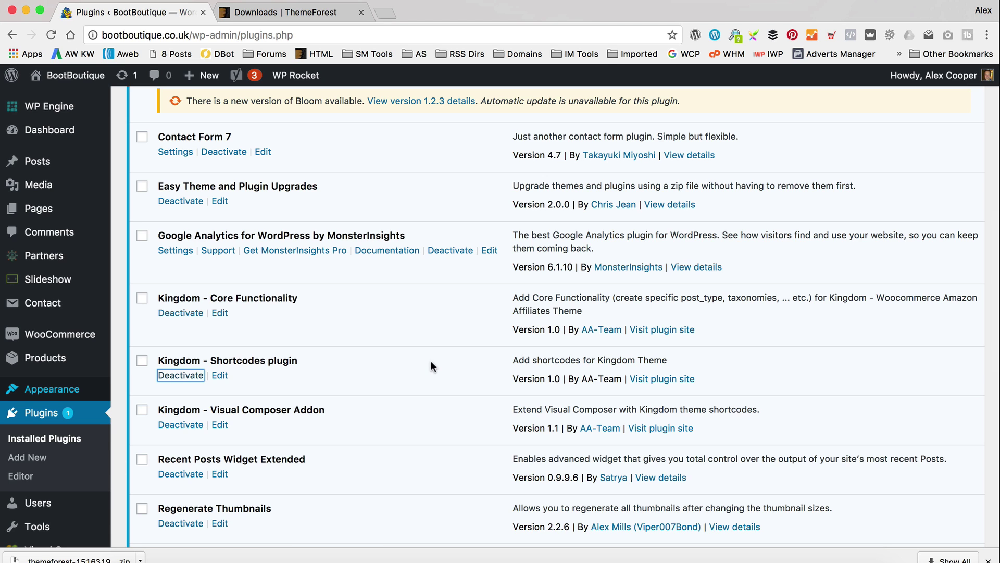
pyautogui.click(180, 375)
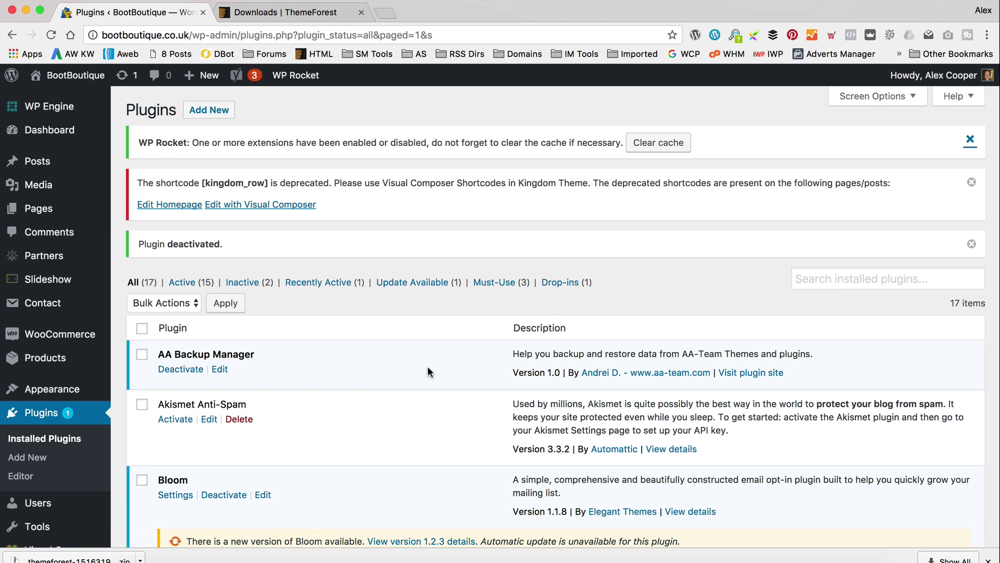
# Step: Visit the BootBoutique homepage and examine its product sections for leftover deprecated Kingdom shortcodes
pyautogui.moveTo(68, 75)
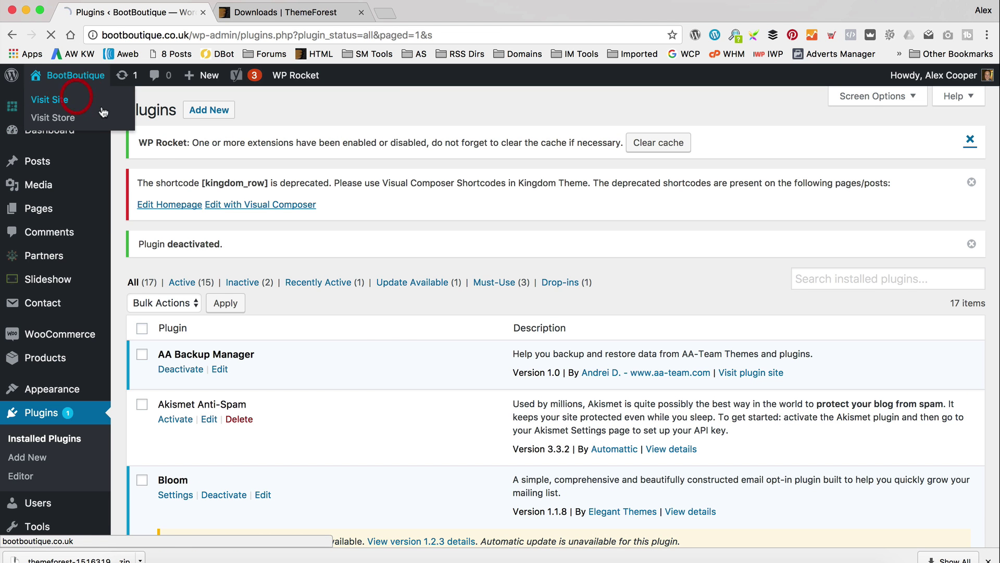
pyautogui.click(49, 98)
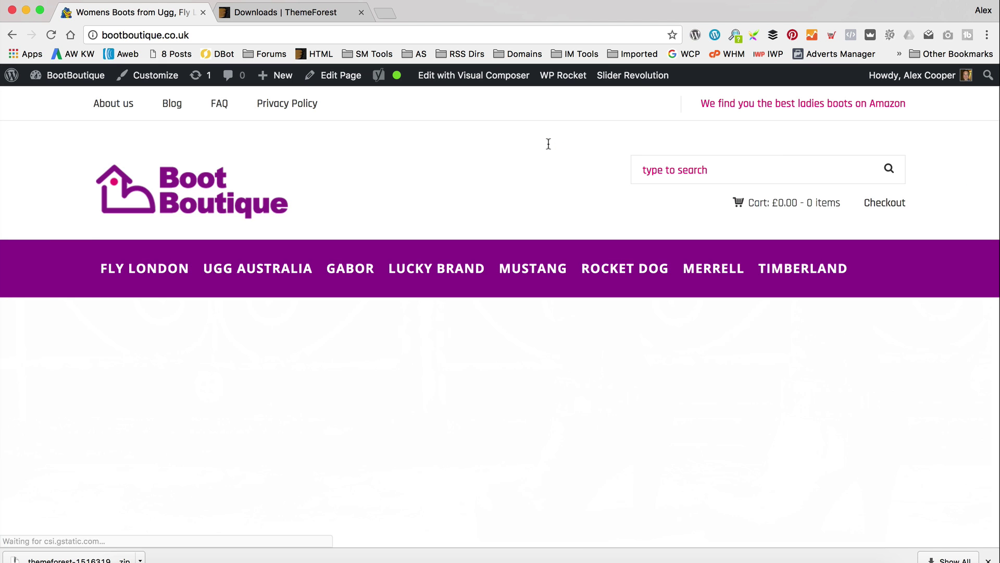
pyautogui.scroll(-5, 549, 144)
pyautogui.scroll(-5, 549, 144)
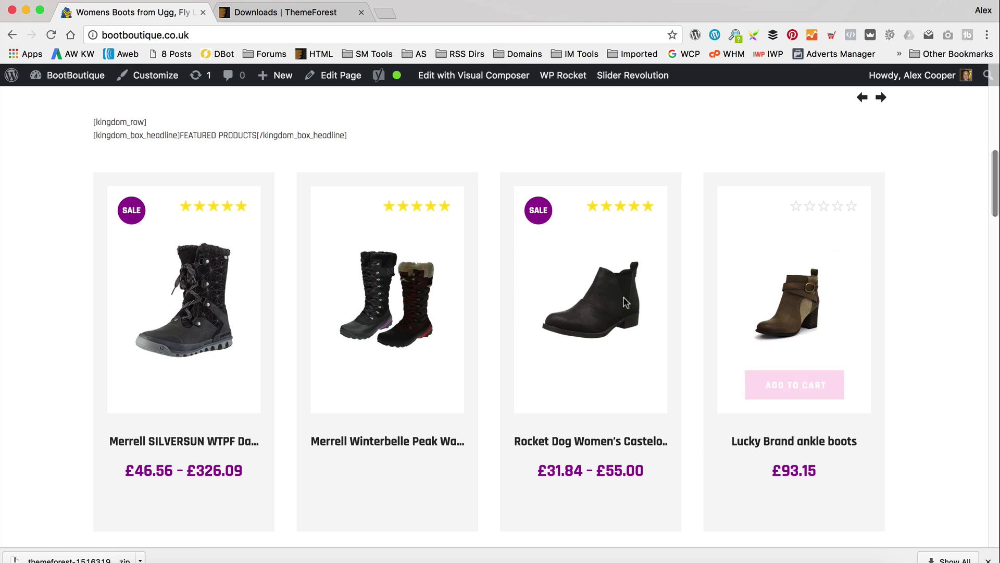
pyautogui.moveTo(742, 306)
pyautogui.scroll(-5, 659, 290)
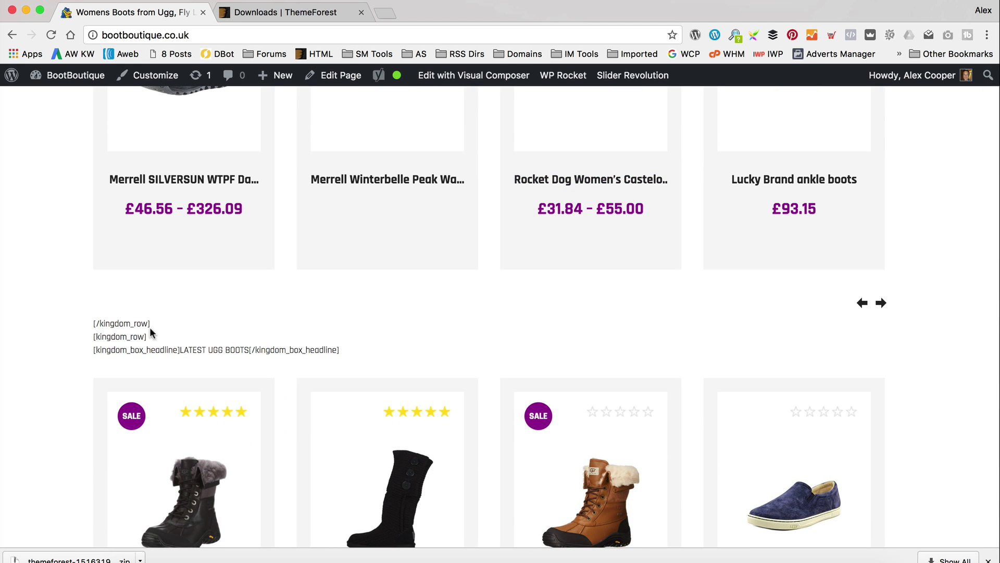
pyautogui.scroll(-3, 125, 317)
pyautogui.scroll(-8, 207, 318)
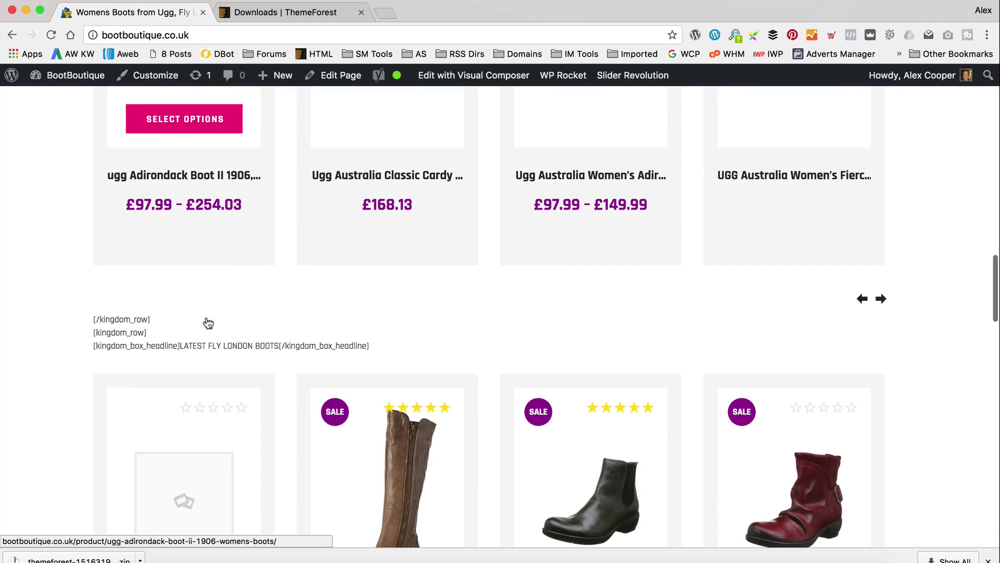
# Step: Check the remaining homepage sections, from the Fly London boots down to the blog posts, for unrendered Kingdom shortcodes
pyautogui.scroll(-14, 226, 253)
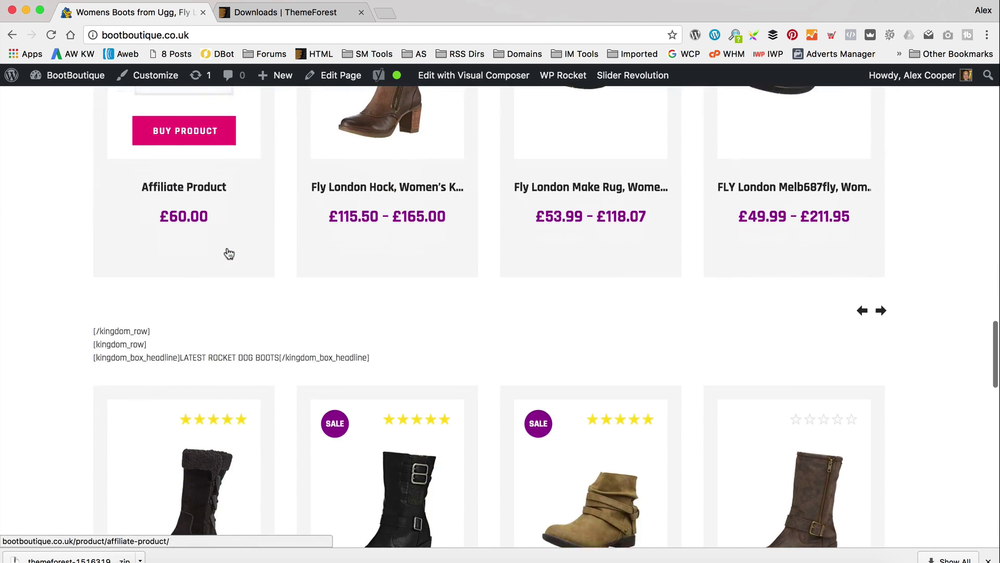
pyautogui.scroll(-3, 227, 252)
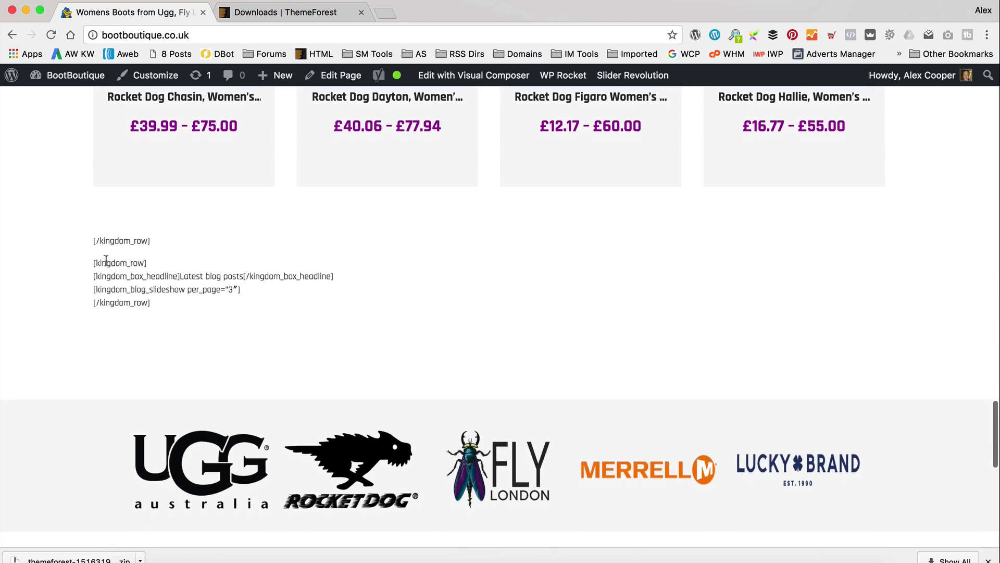
pyautogui.scroll(-2, 298, 282)
pyautogui.scroll(20, 308, 279)
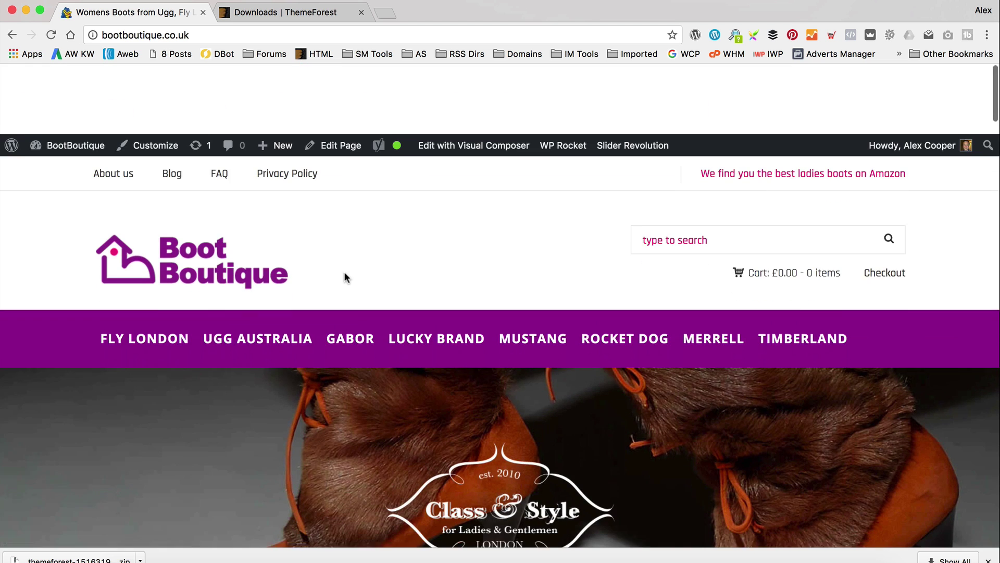
pyautogui.scroll(-10, 479, 396)
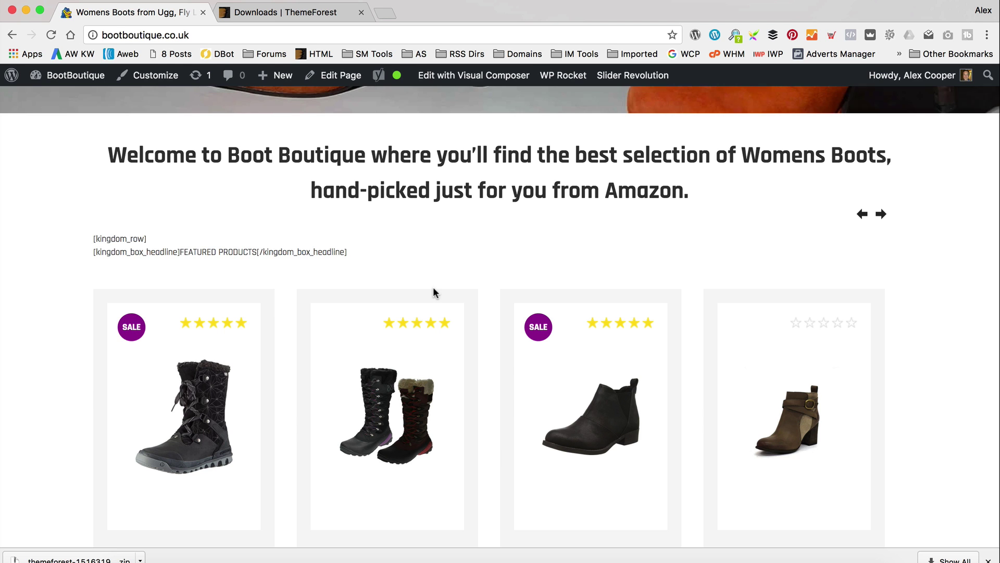
# Step: Open the homepage in the Visual Composer frontend editor and examine the text block holding the welcome heading and Featured Products shortcodes
pyautogui.click(479, 80)
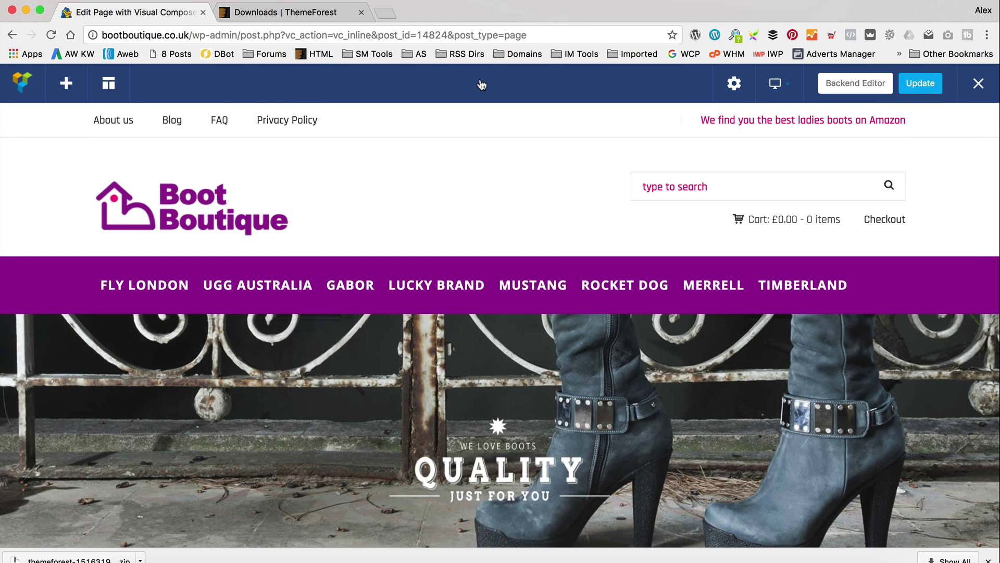
pyautogui.scroll(-10, 468, 195)
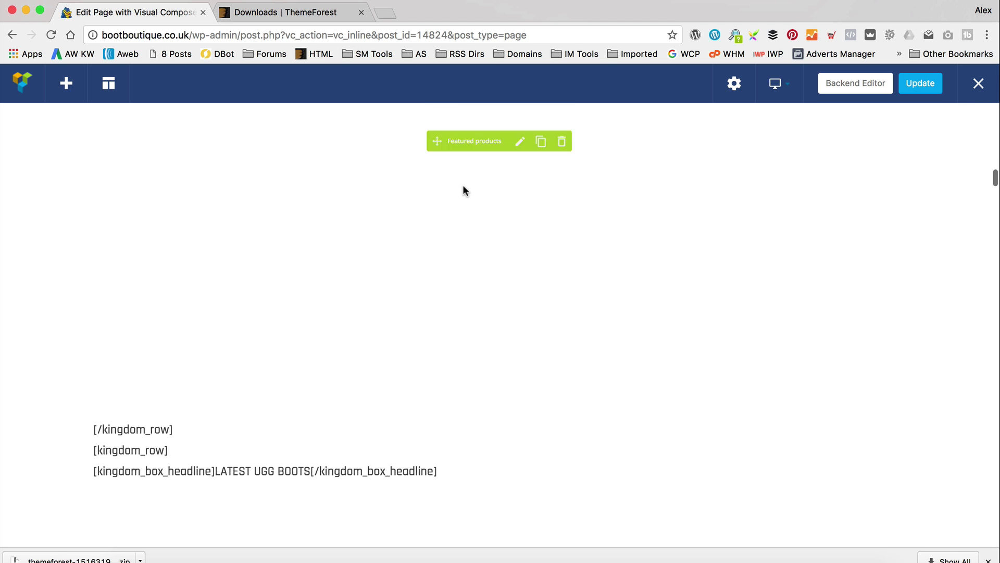
pyautogui.scroll(-10, 464, 189)
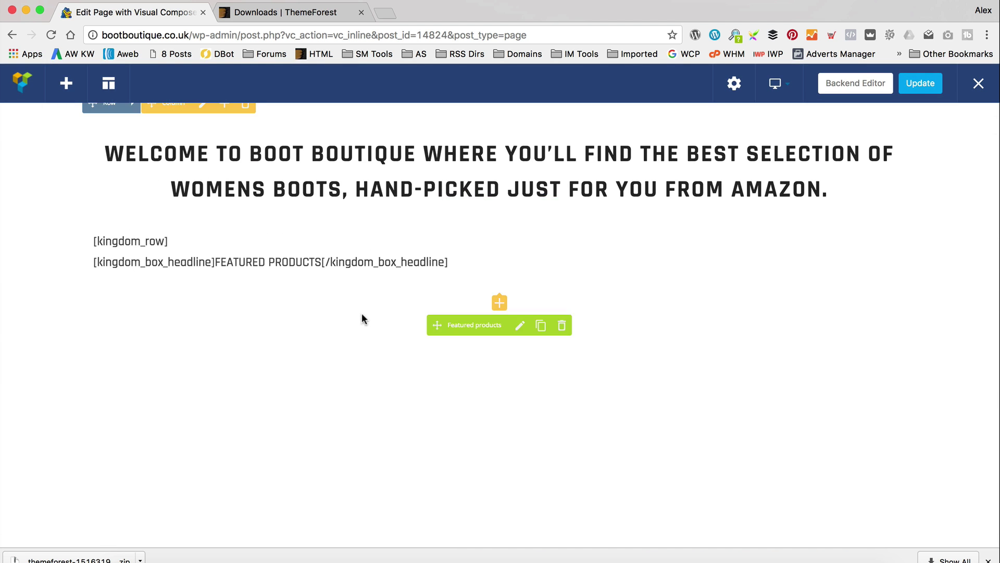
pyautogui.click(353, 245)
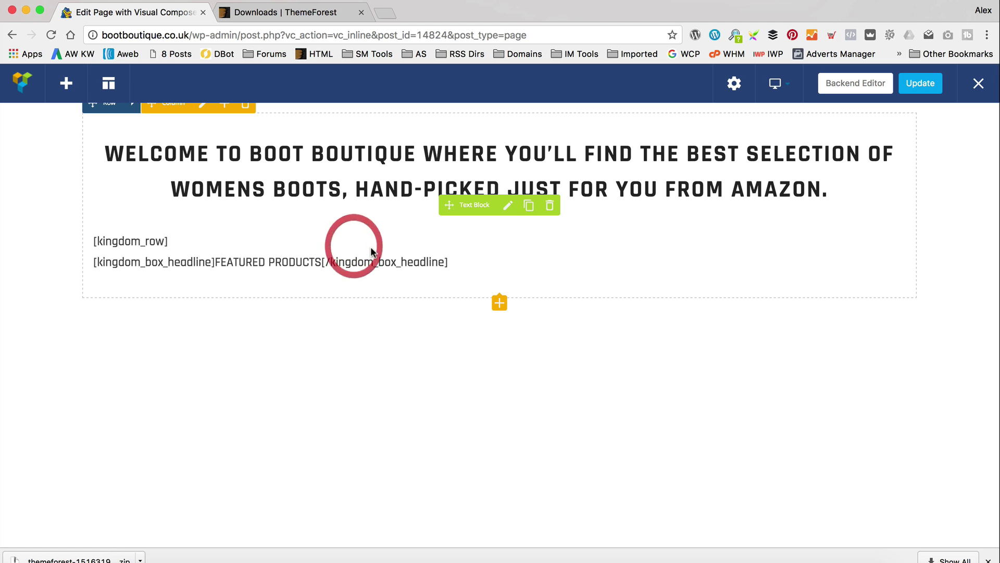
pyautogui.scroll(2, 298, 253)
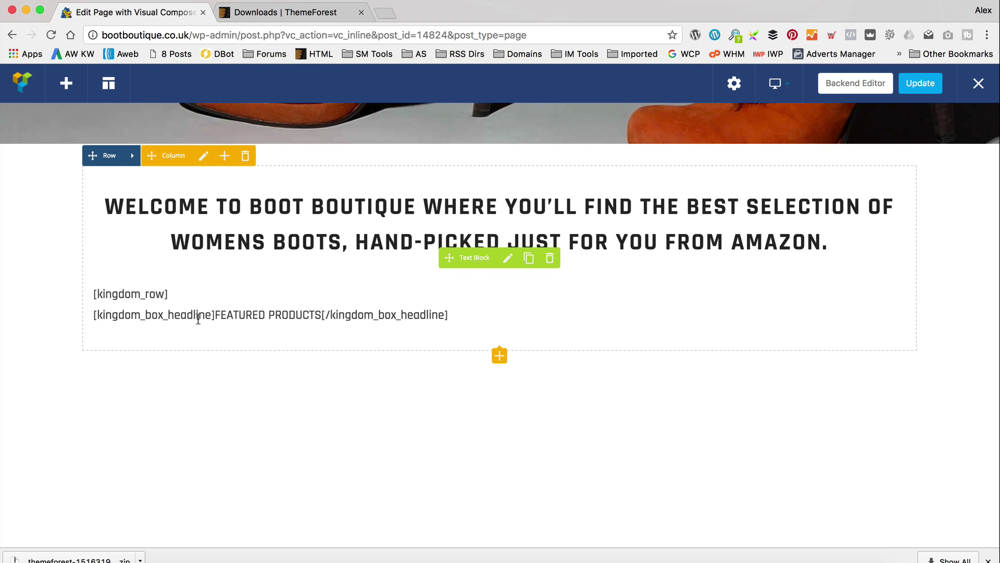
pyautogui.scroll(-5, 334, 303)
pyautogui.scroll(6, 338, 297)
pyautogui.scroll(-4, 337, 297)
pyautogui.scroll(3, 339, 298)
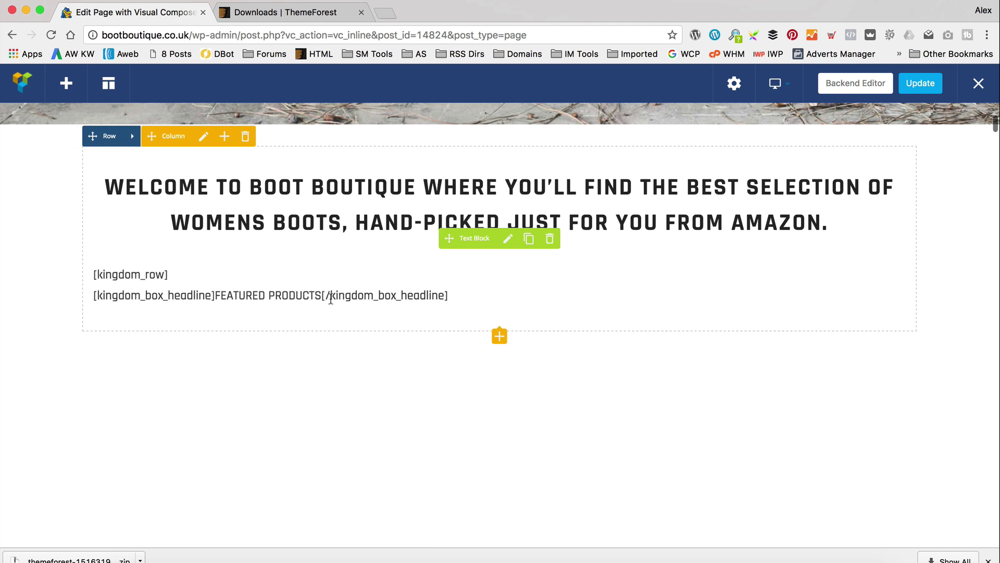
pyautogui.scroll(3, 633, 317)
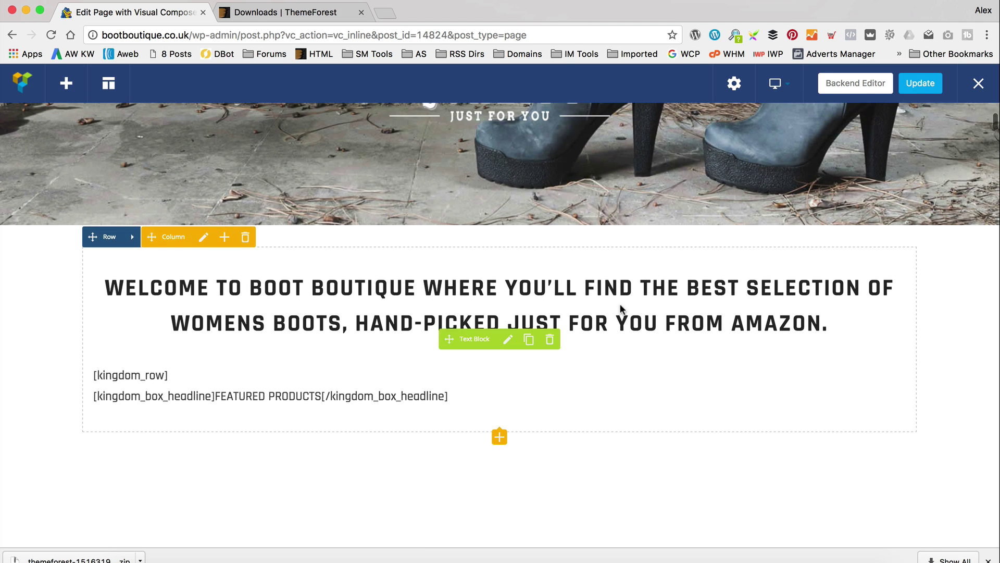
# Step: Switch the homepage to the backend editor and review all the Kingdom shortcodes in its text block
pyautogui.click(843, 85)
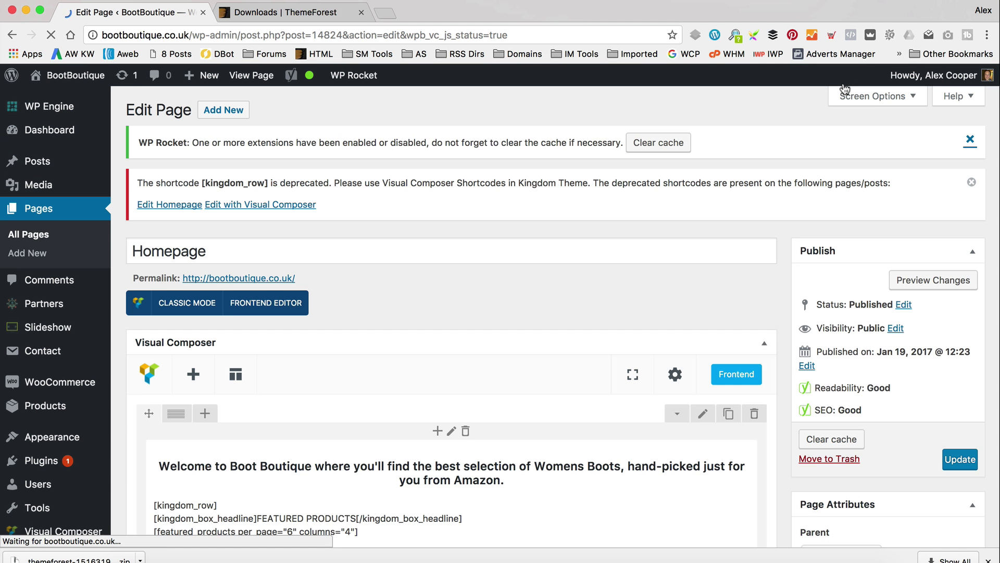
pyautogui.scroll(-5, 492, 307)
pyautogui.scroll(-1, 492, 311)
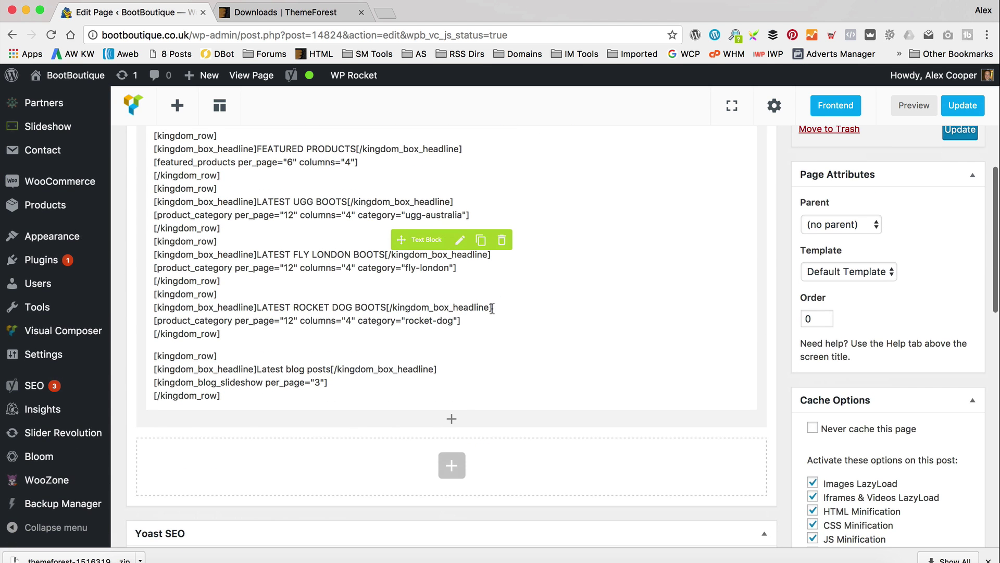
pyautogui.scroll(2, 492, 310)
pyautogui.scroll(1, 492, 308)
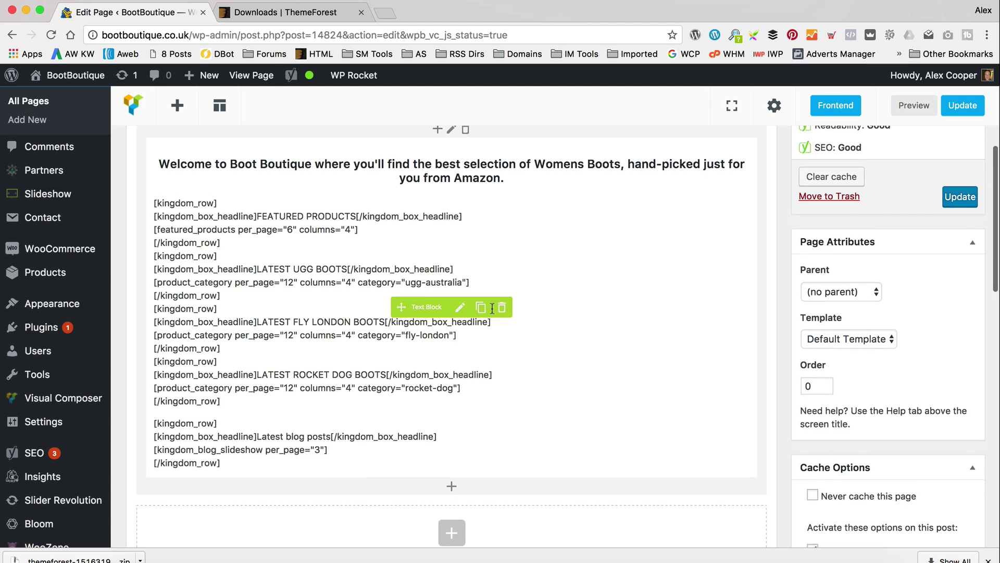
pyautogui.scroll(-1, 333, 243)
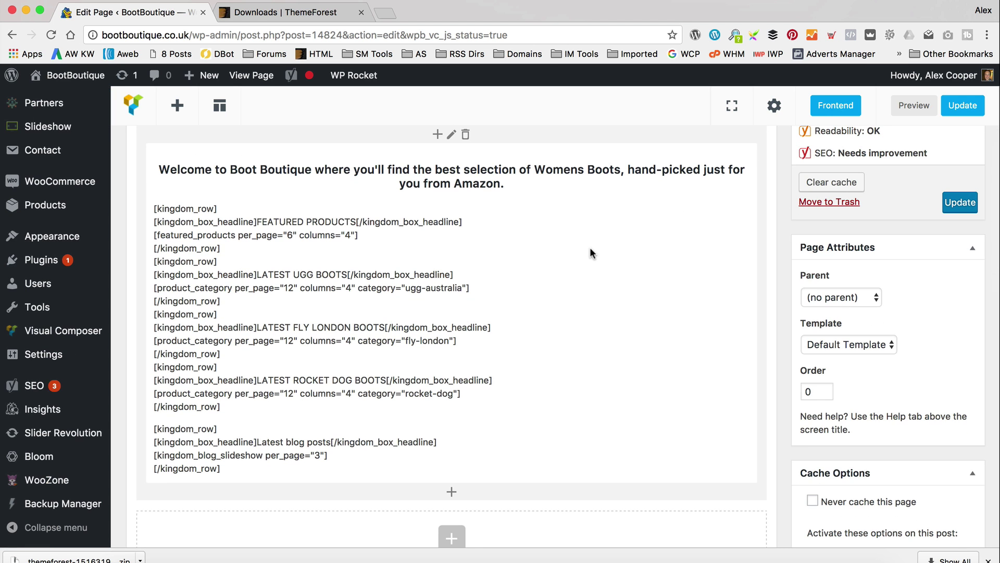
pyautogui.scroll(5, 591, 248)
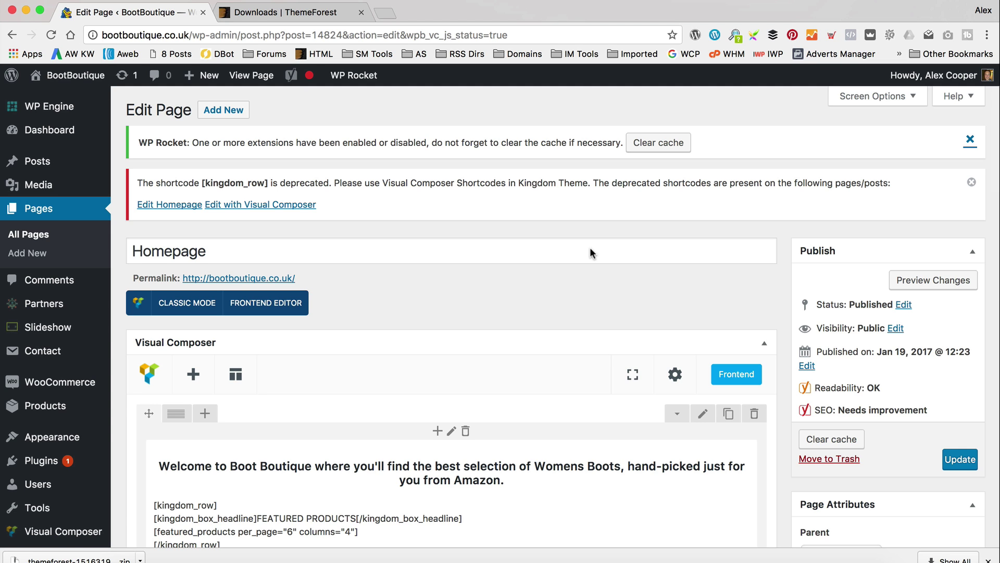
pyautogui.scroll(-5, 599, 266)
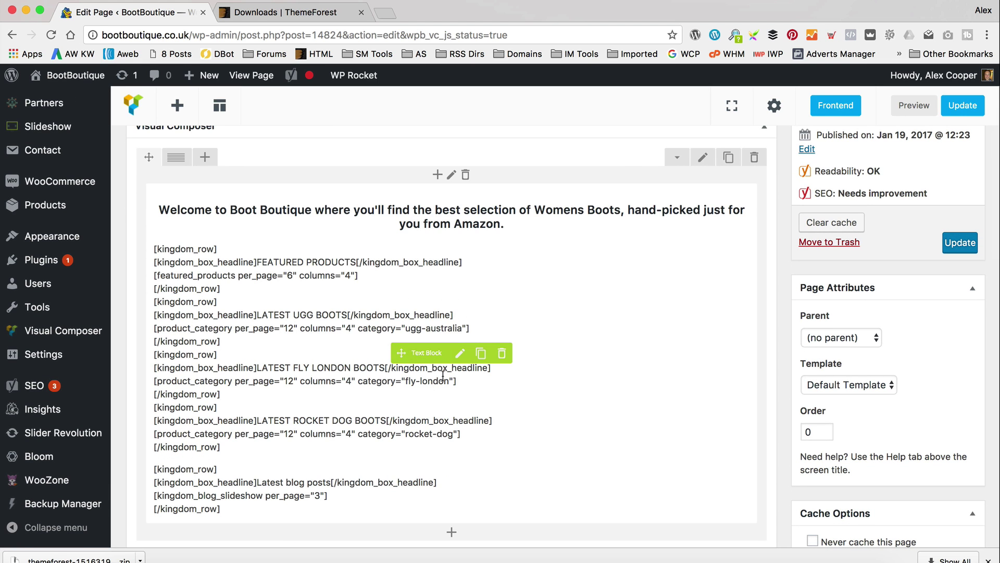
# Step: Delete all shortcodes below the welcome heading in the homepage text block, keeping only the heading, and save the block
pyautogui.click(460, 352)
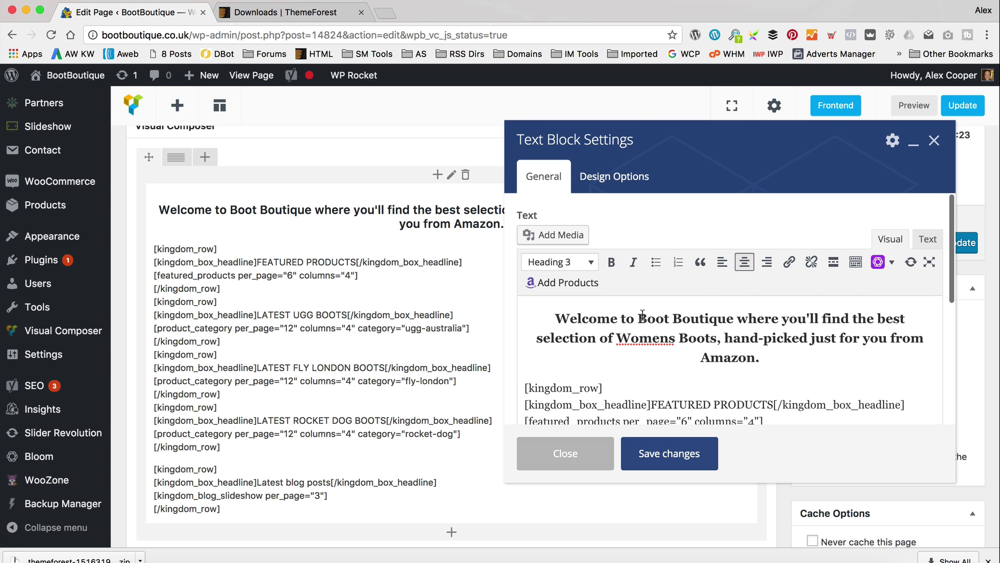
pyautogui.scroll(-2, 607, 323)
pyautogui.scroll(2, 611, 330)
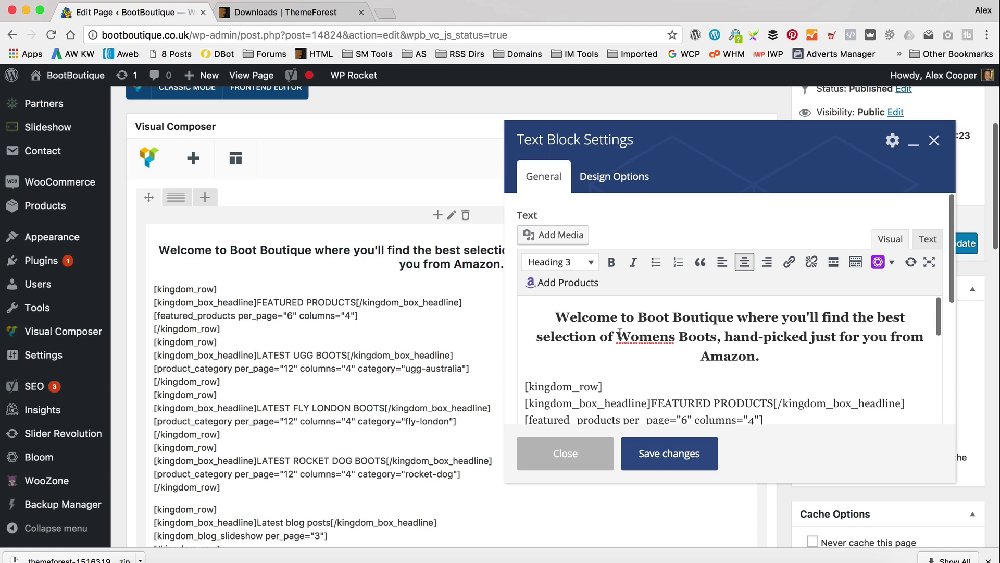
pyautogui.moveTo(522, 387); pyautogui.dragTo(714, 420)
pyautogui.scroll(10, 719, 392)
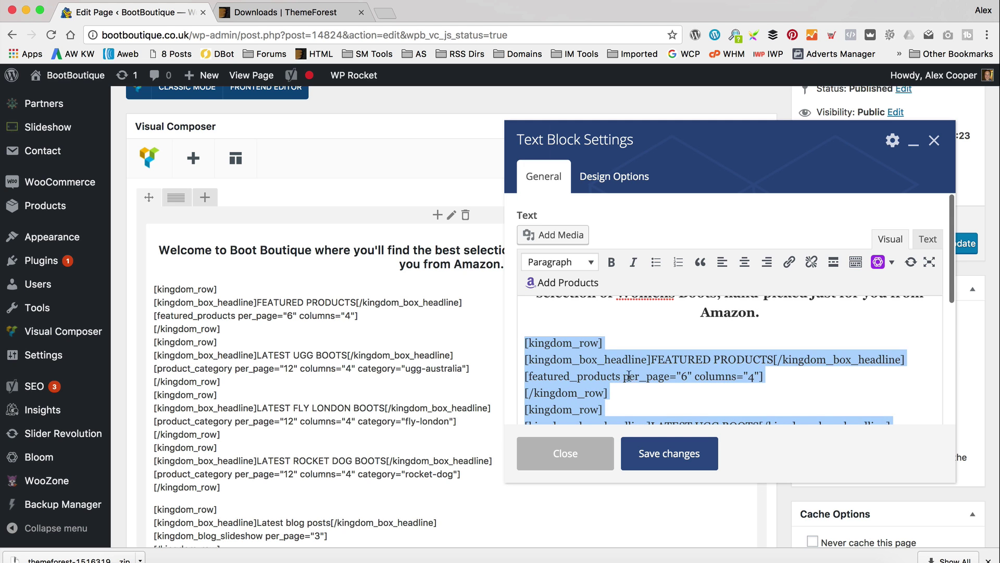
pyautogui.scroll(-3, 712, 363)
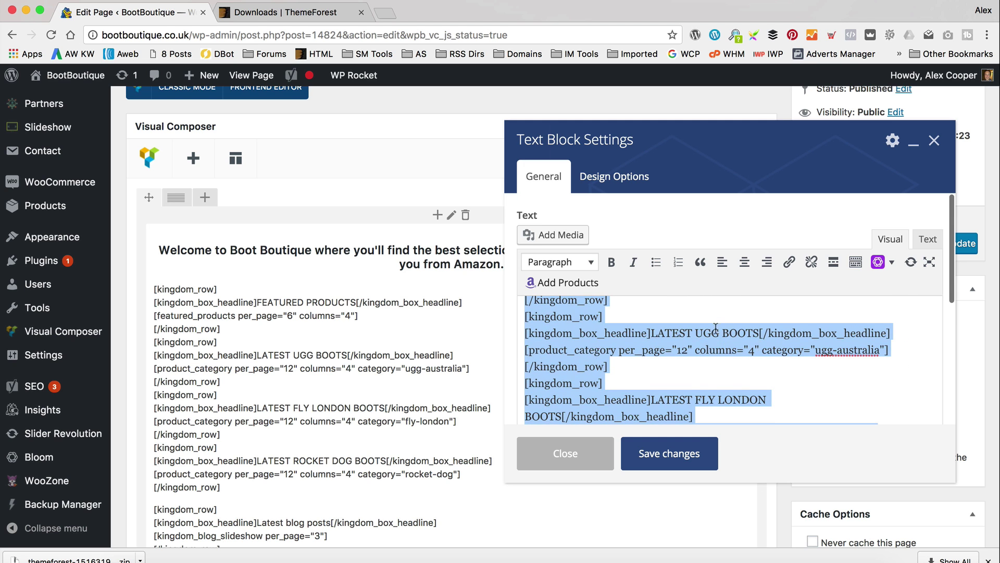
pyautogui.scroll(-10, 715, 327)
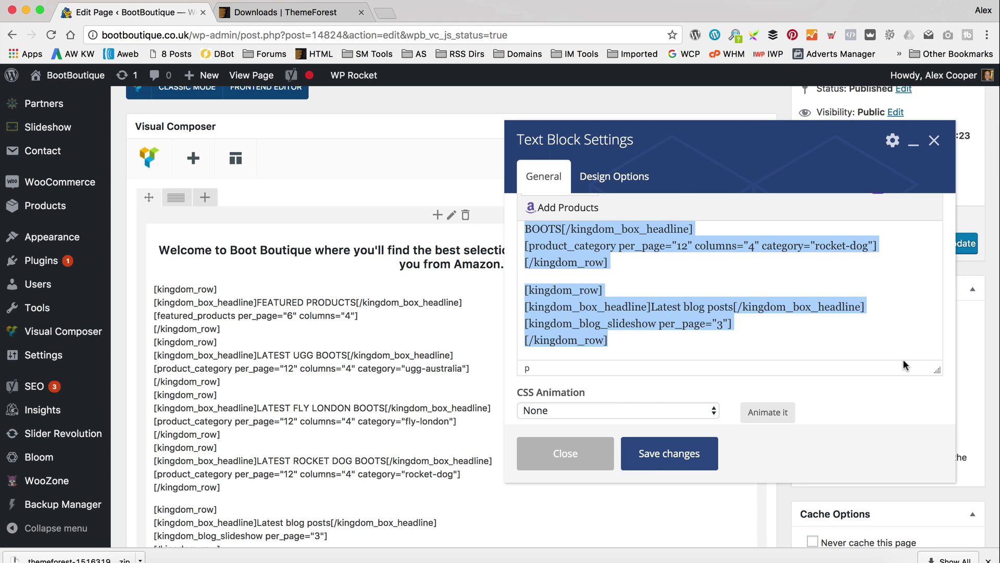
pyautogui.press('BackSpace')
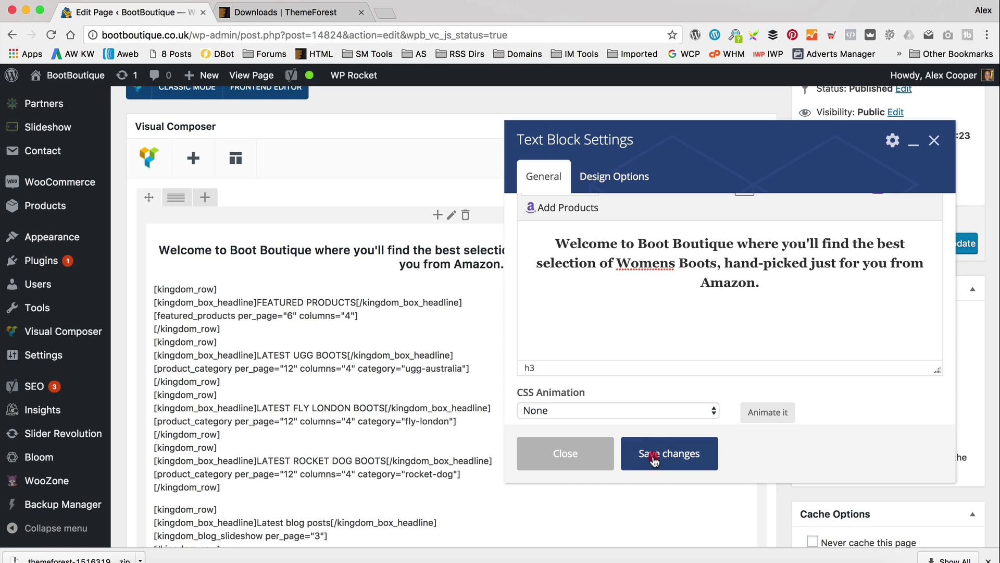
pyautogui.click(654, 454)
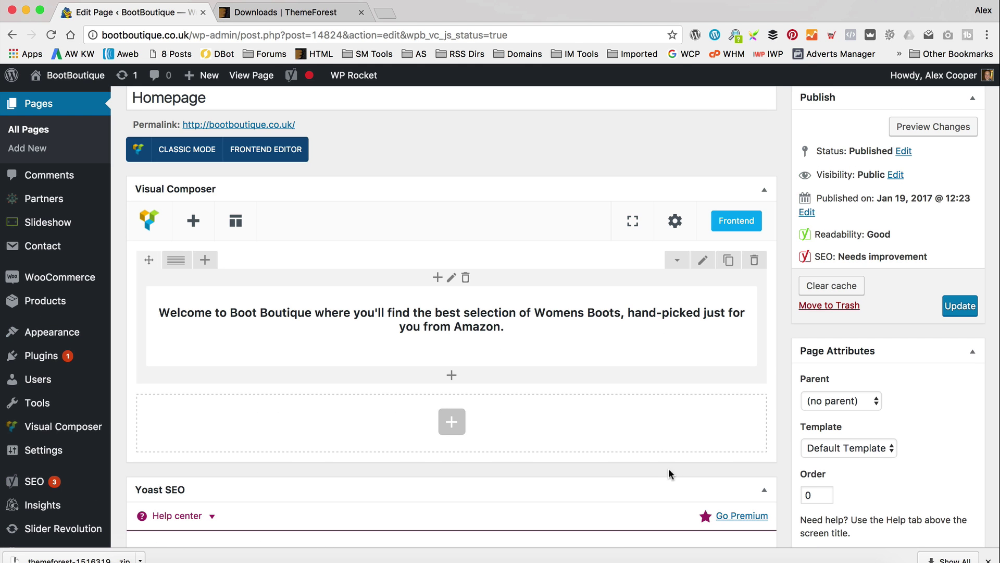
# Step: Add a new row below the welcome text and insert the WooCommerce Featured products element into it
pyautogui.click(451, 424)
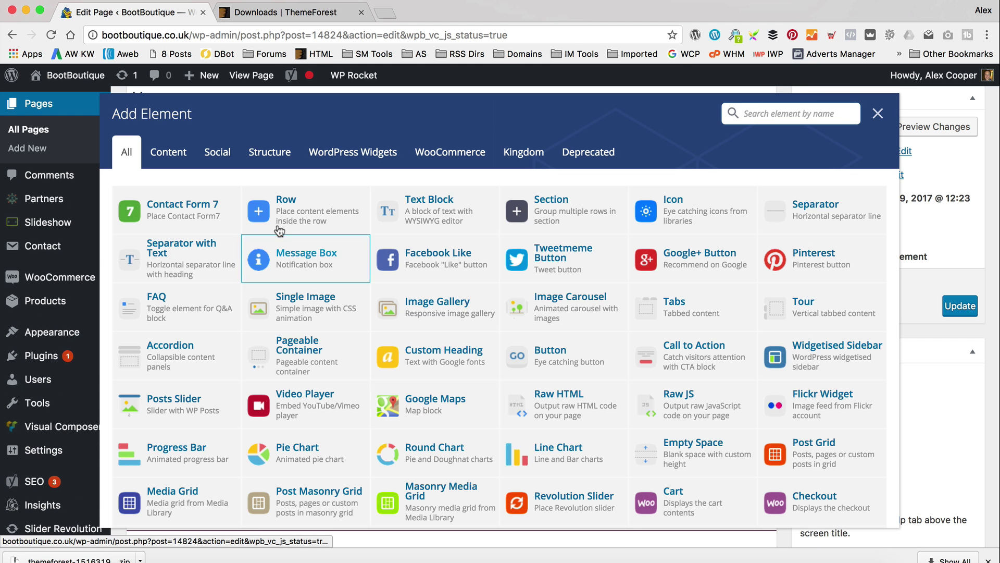
pyautogui.click(283, 204)
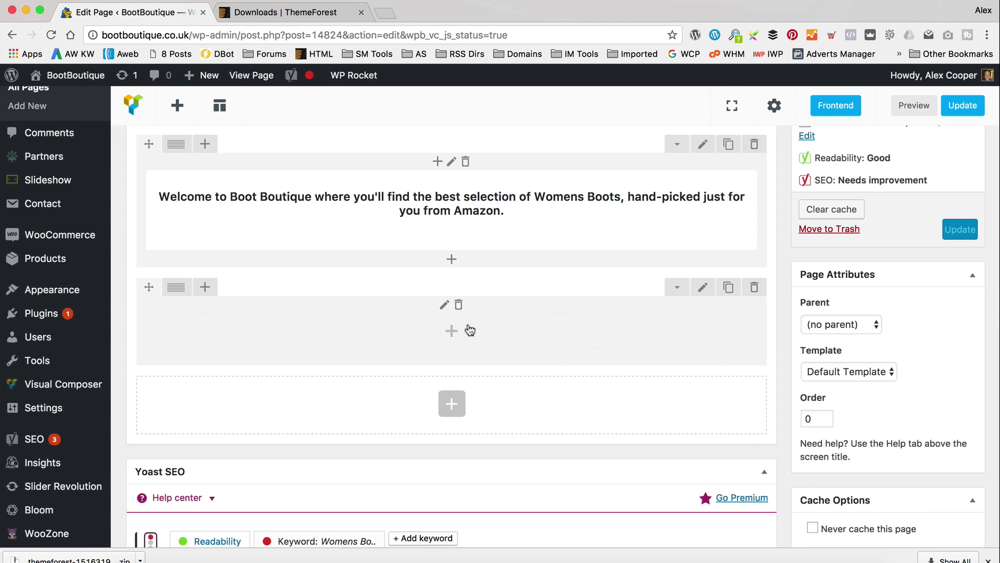
pyautogui.click(452, 330)
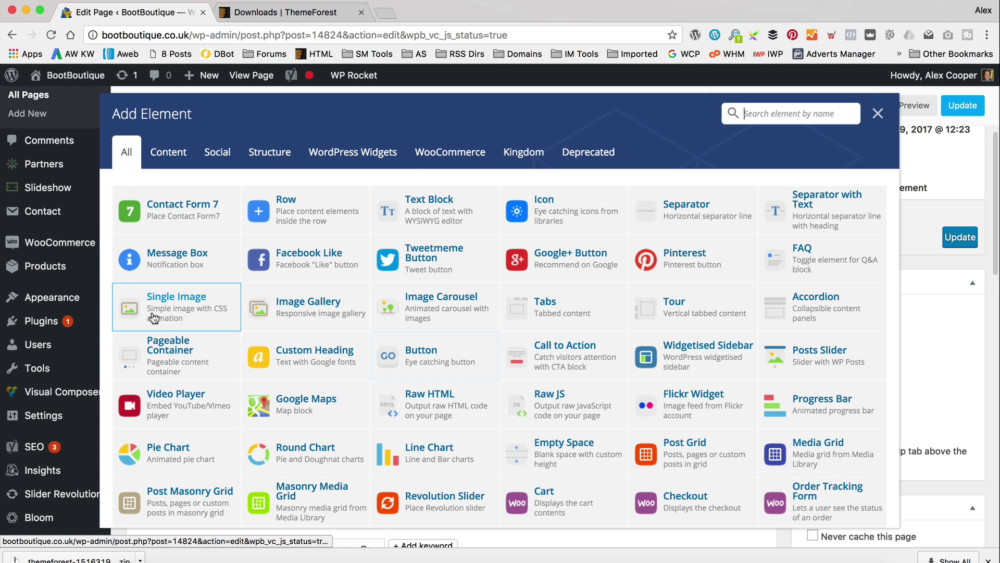
pyautogui.click(449, 155)
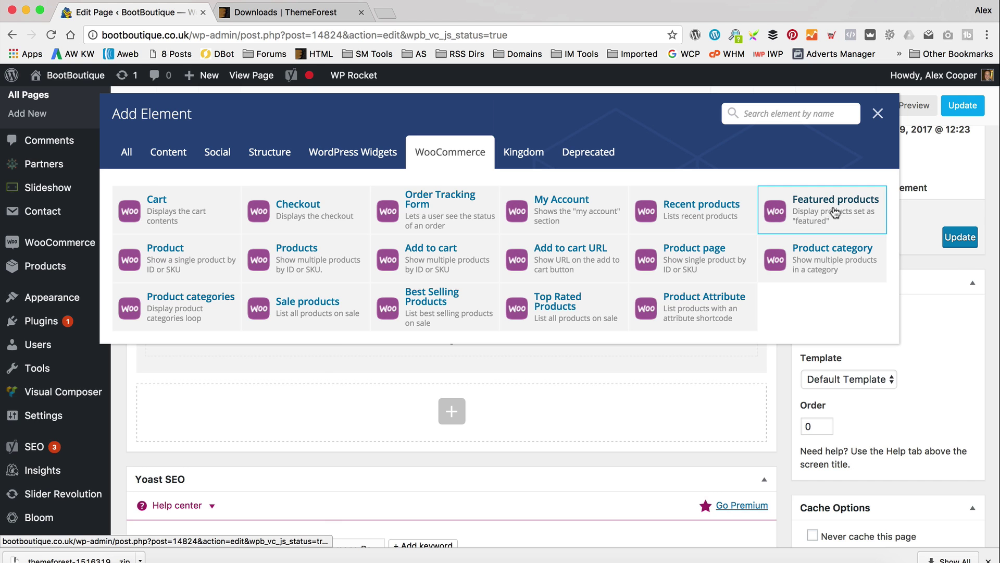
pyautogui.click(809, 206)
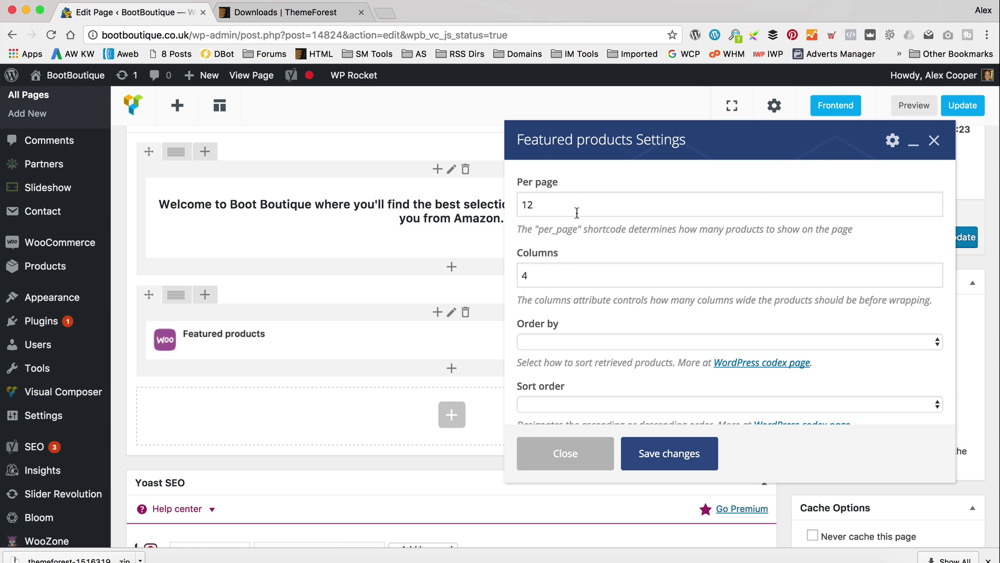
# Step: Set the Featured products element to 6 products per page, leave its sorting options blank, and save the settings
pyautogui.doubleClick(573, 207)
pyautogui.write('6')
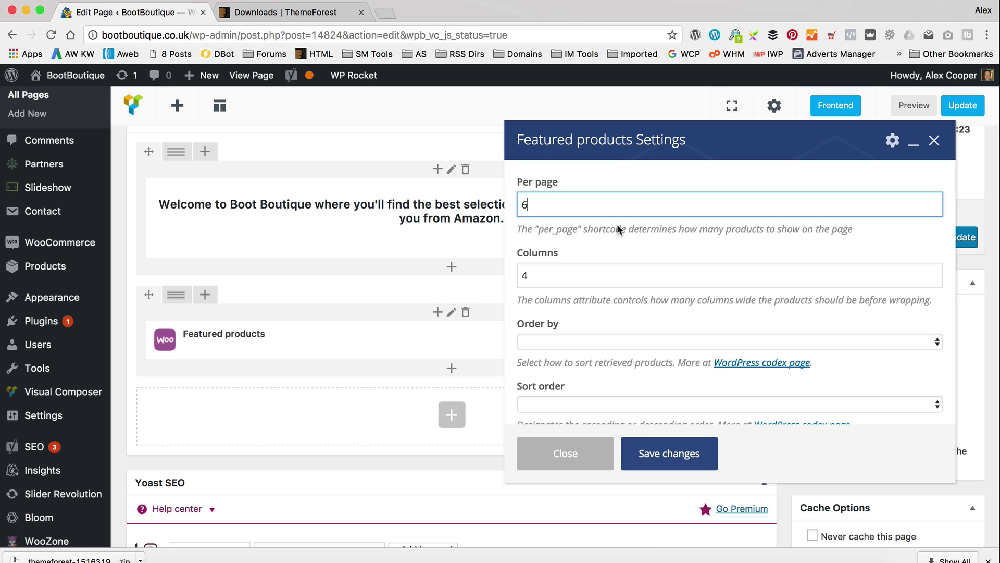
pyautogui.scroll(-2, 591, 224)
pyautogui.click(609, 384)
pyautogui.click(623, 324)
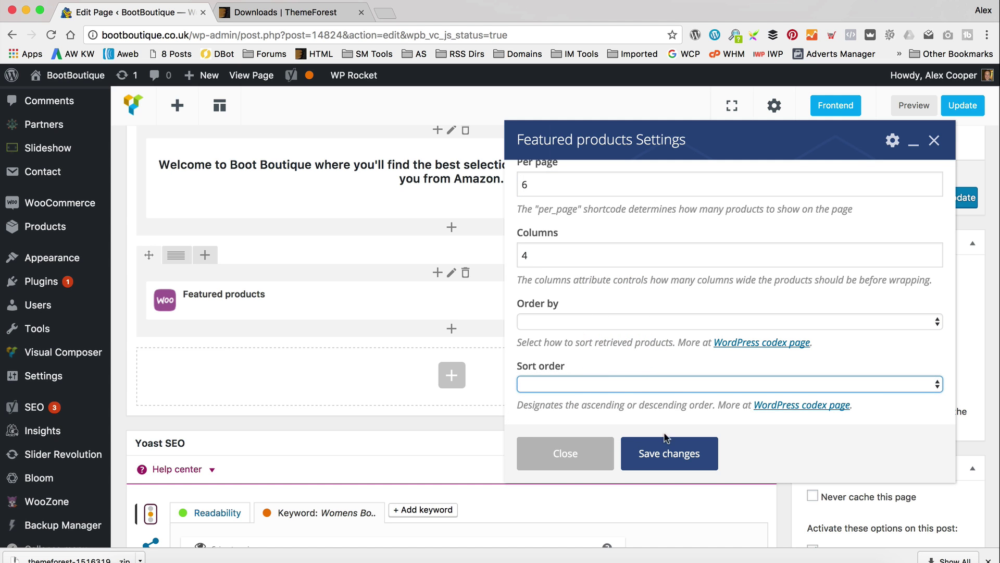
pyautogui.click(671, 453)
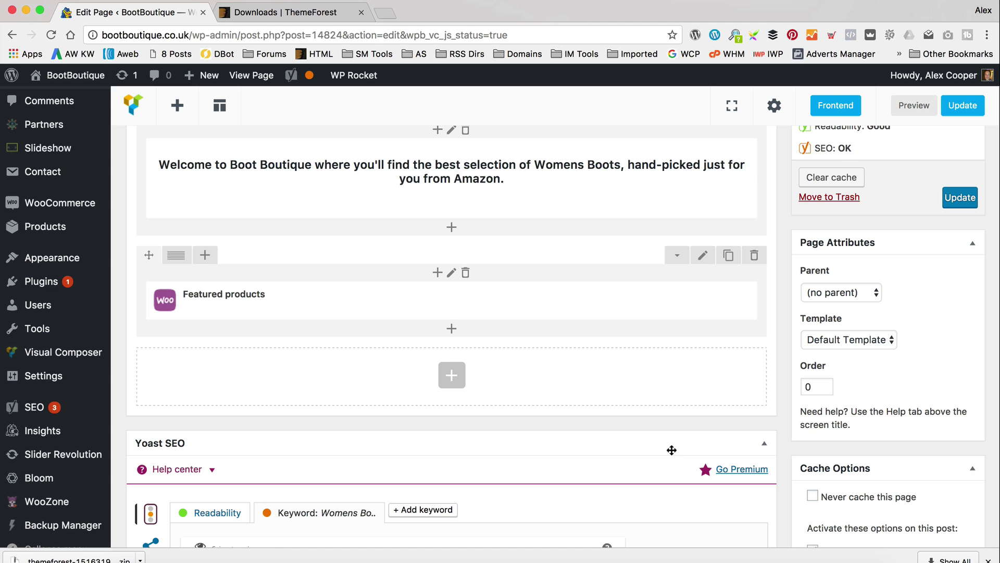
# Step: Insert a text block above the Featured products element in the new row
pyautogui.moveTo(149, 255); pyautogui.dragTo(132, 115)
pyautogui.moveTo(436, 294)
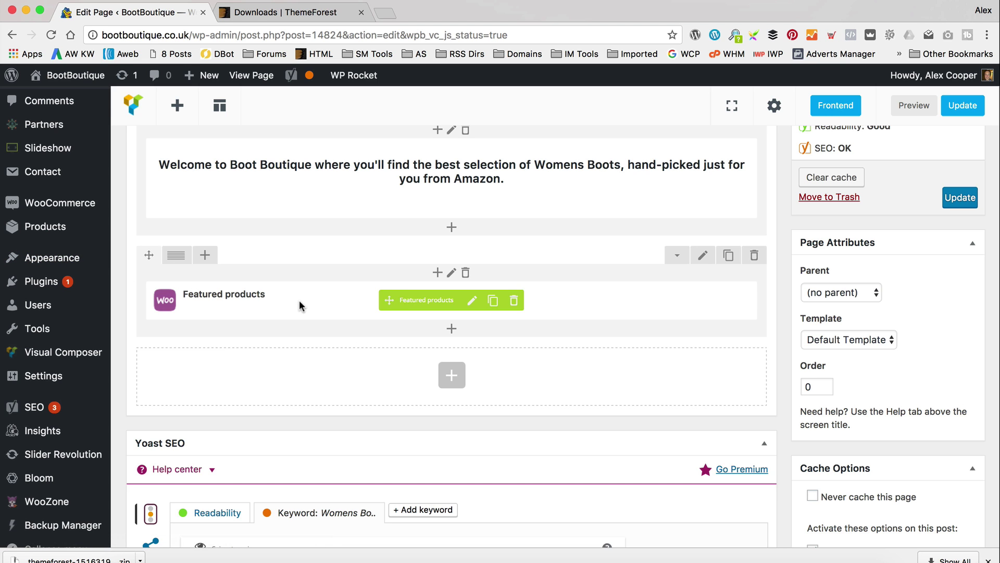
pyautogui.click(436, 275)
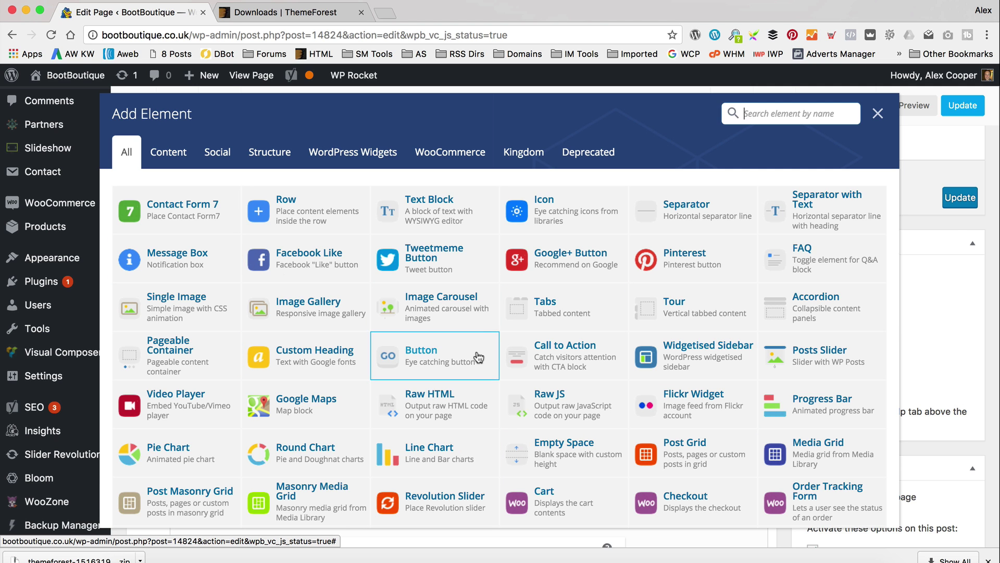
pyautogui.click(432, 213)
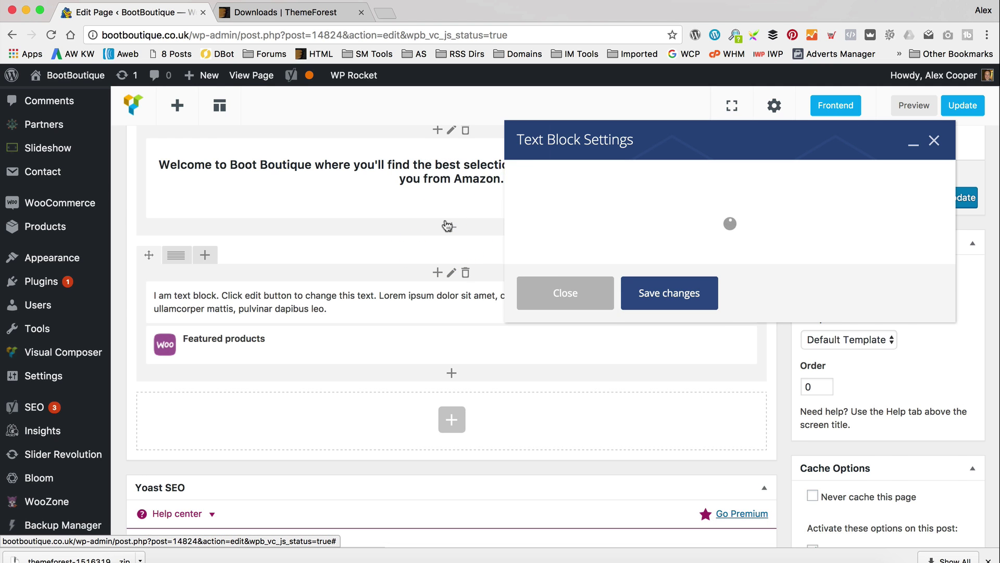
# Step: Replace the new text block's placeholder with "Featured Products" formatted as Heading 2, and save the block
pyautogui.moveTo(585, 348); pyautogui.dragTo(405, 271)
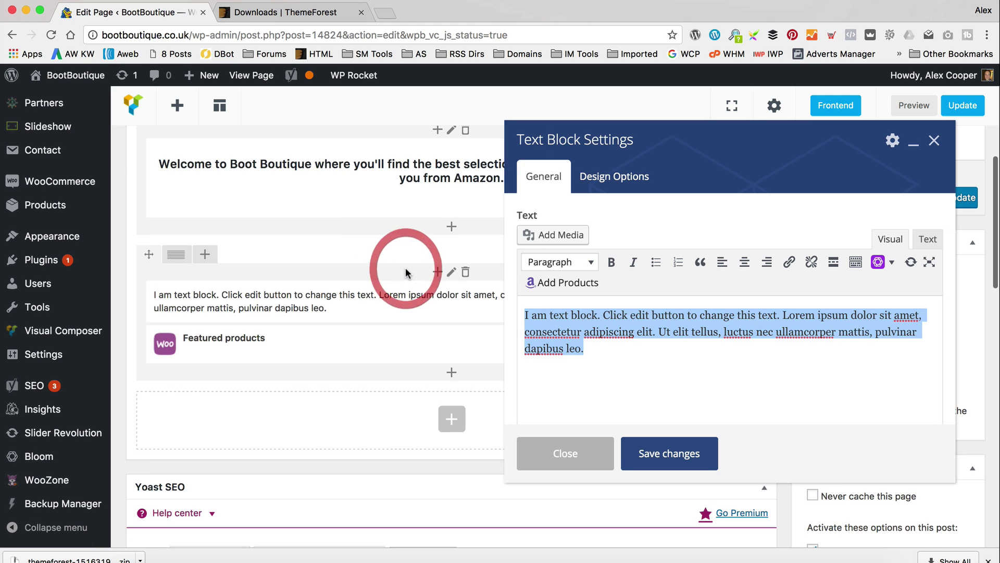
pyautogui.write('Featured Products')
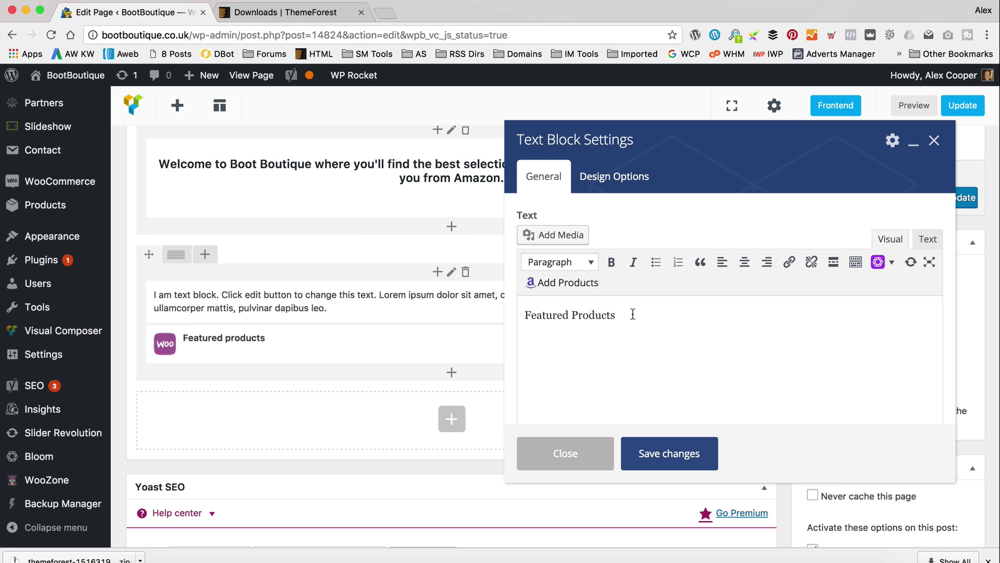
pyautogui.moveTo(633, 314); pyautogui.dragTo(485, 308)
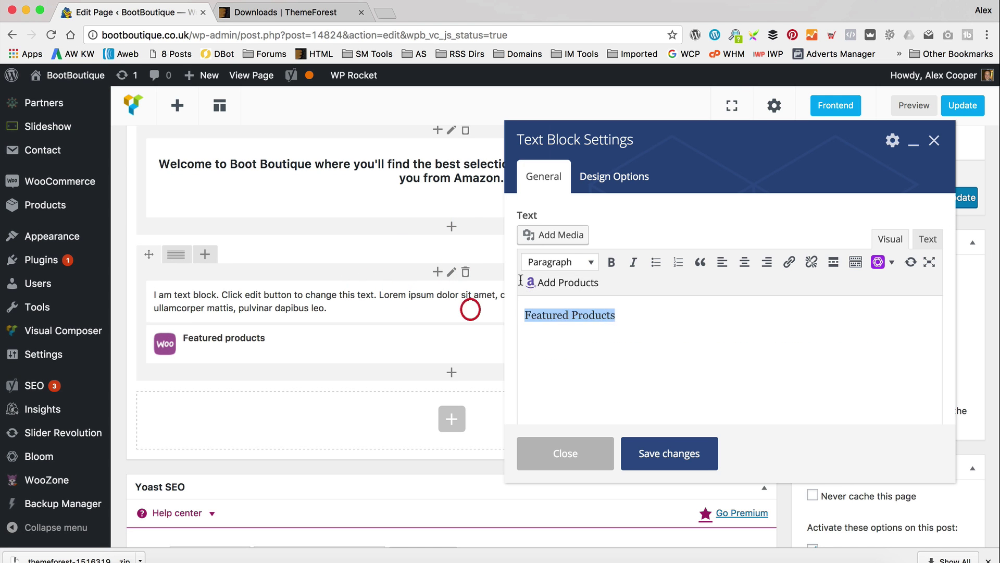
pyautogui.click(545, 261)
pyautogui.click(593, 358)
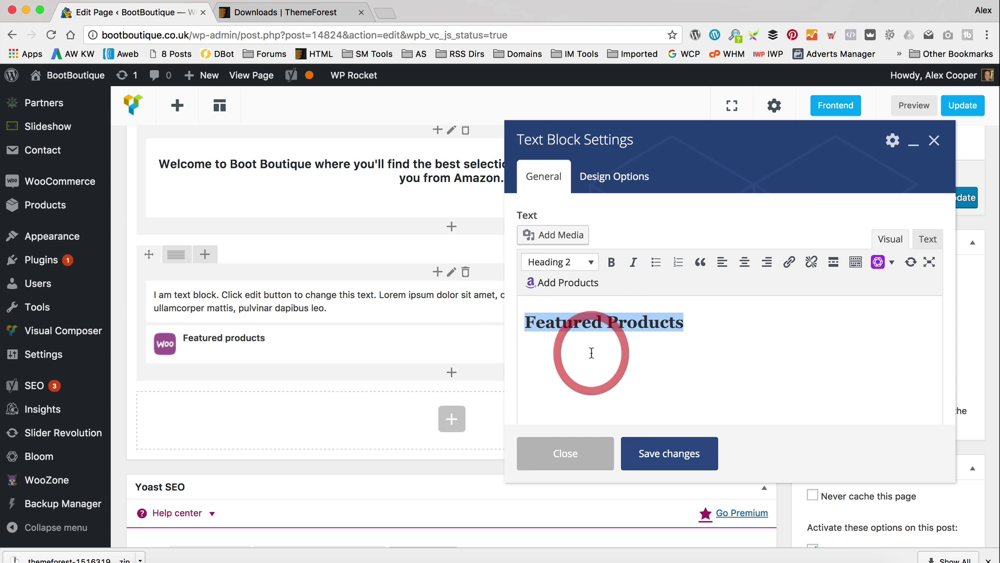
pyautogui.click(669, 454)
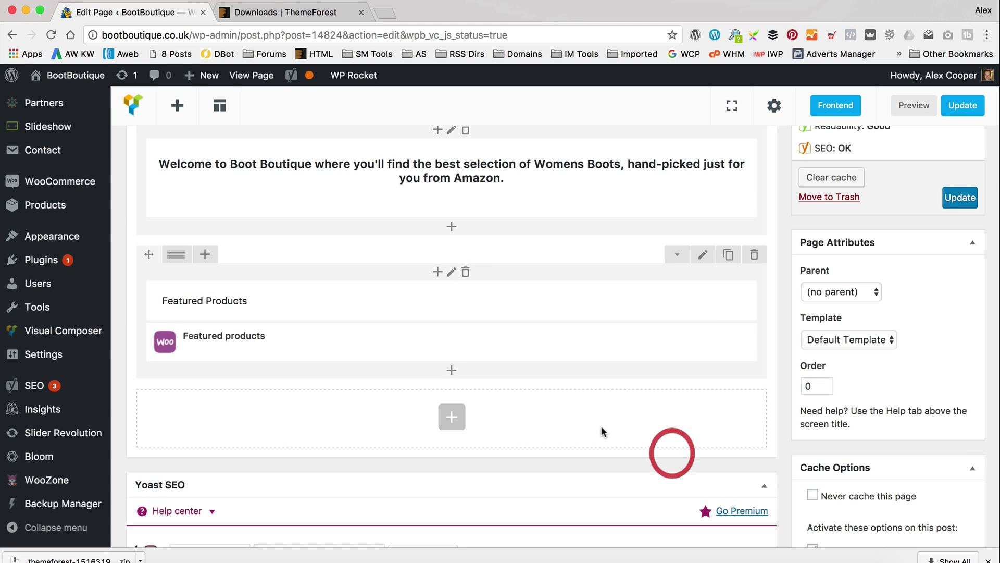
# Step: Update the homepage and view the live page to check the Featured Products heading and product carousel
pyautogui.click(961, 198)
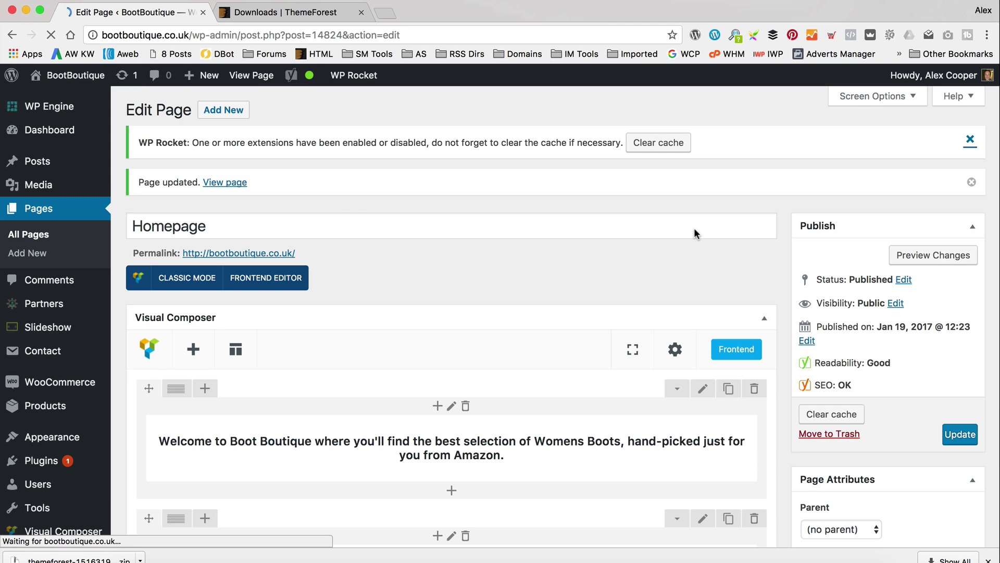
pyautogui.click(232, 184)
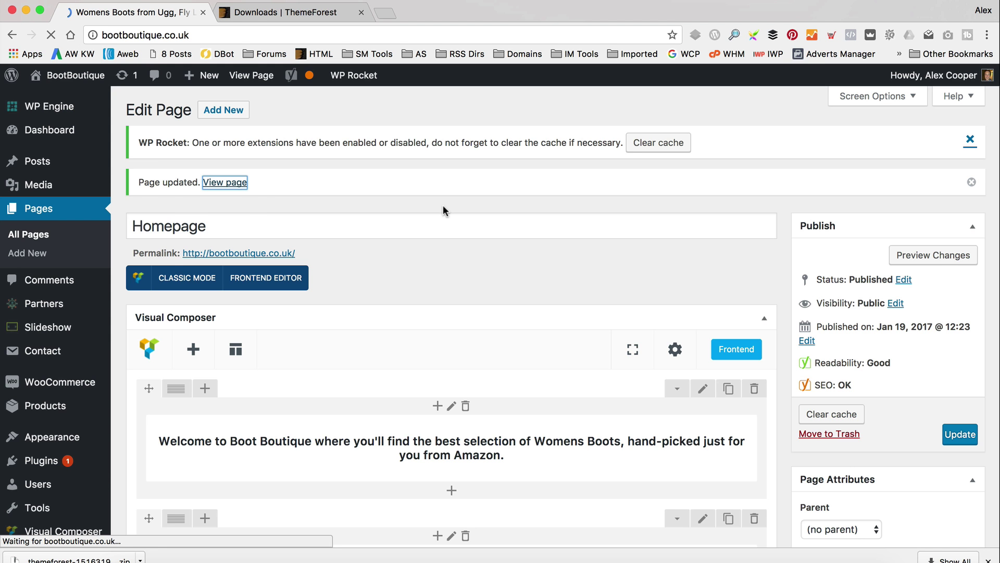
pyautogui.scroll(-5, 443, 205)
pyautogui.scroll(-7, 443, 205)
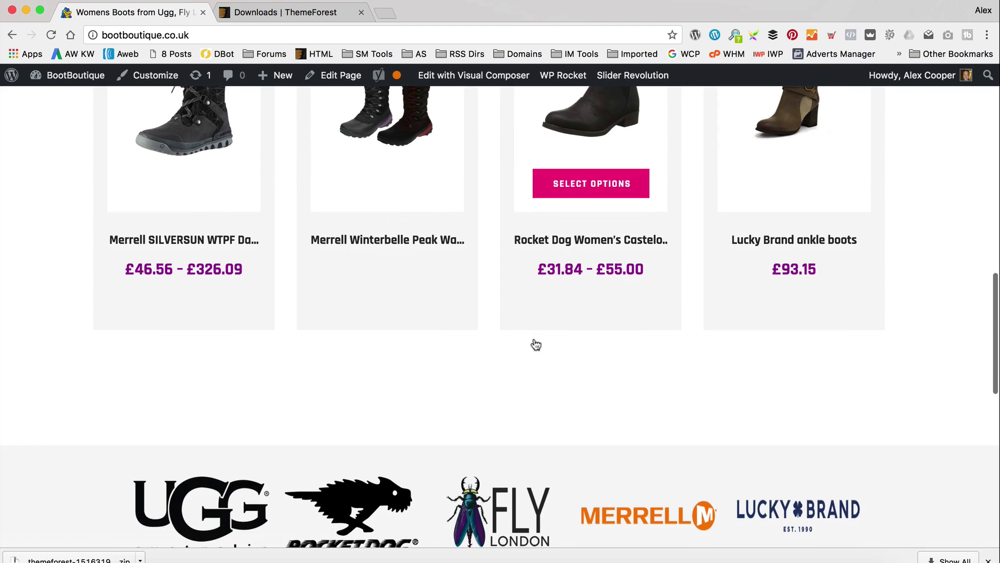
pyautogui.scroll(8, 535, 344)
pyautogui.scroll(-2, 184, 433)
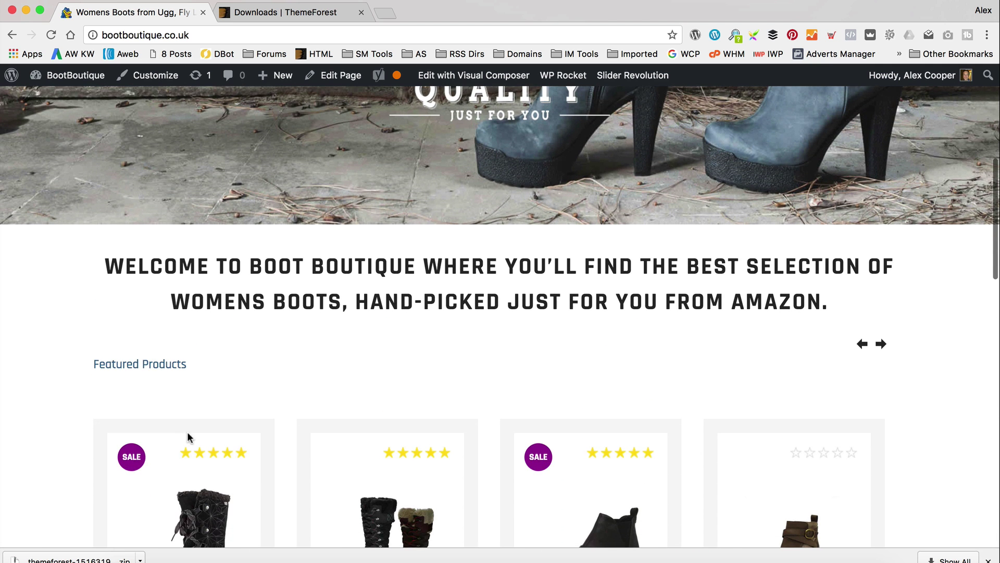
# Step: Inspect the Featured Products row in the Visual Composer frontend editor, and return to the backend editor
pyautogui.click(467, 75)
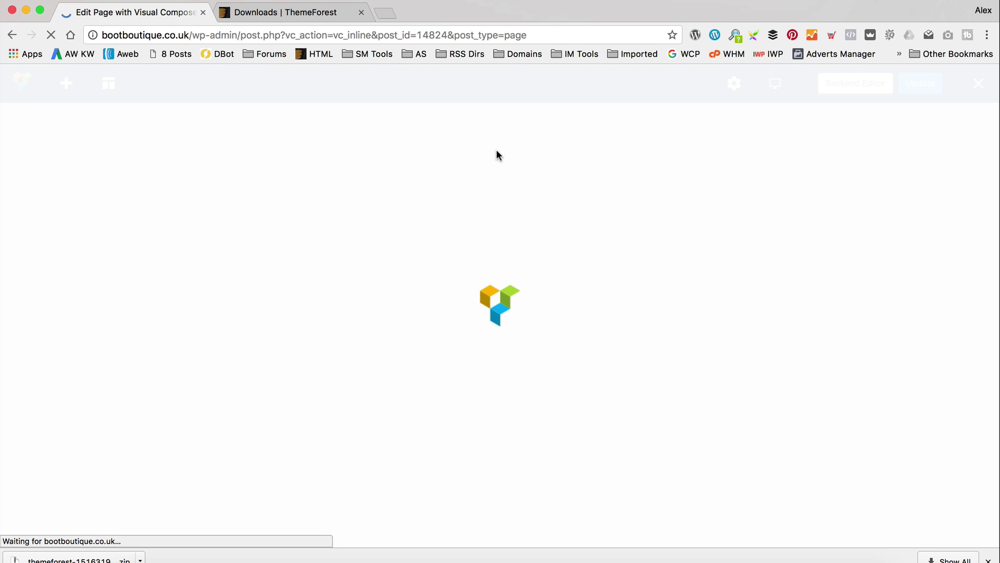
pyautogui.scroll(-10, 479, 206)
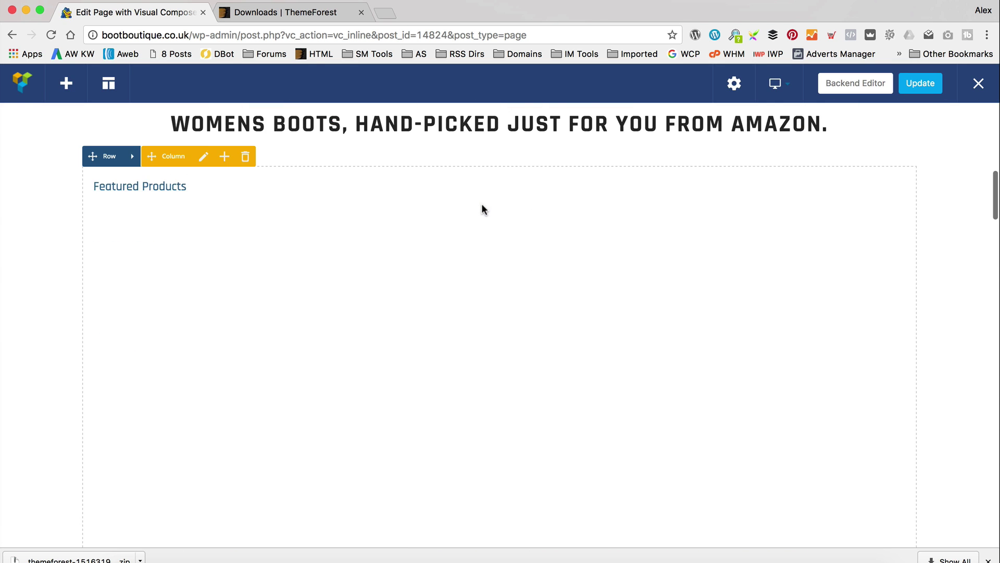
pyautogui.scroll(-5, 371, 367)
pyautogui.scroll(5, 373, 366)
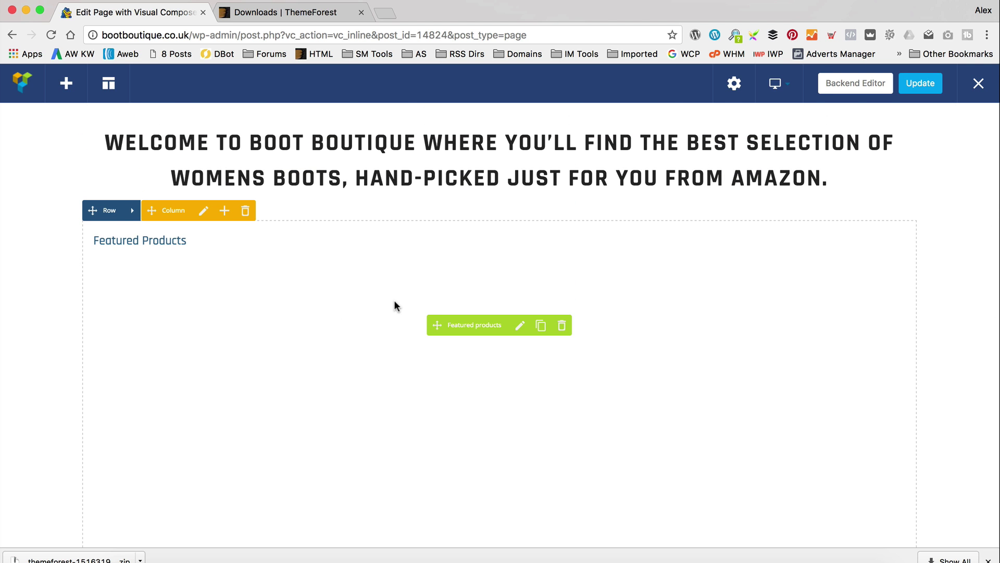
pyautogui.click(857, 84)
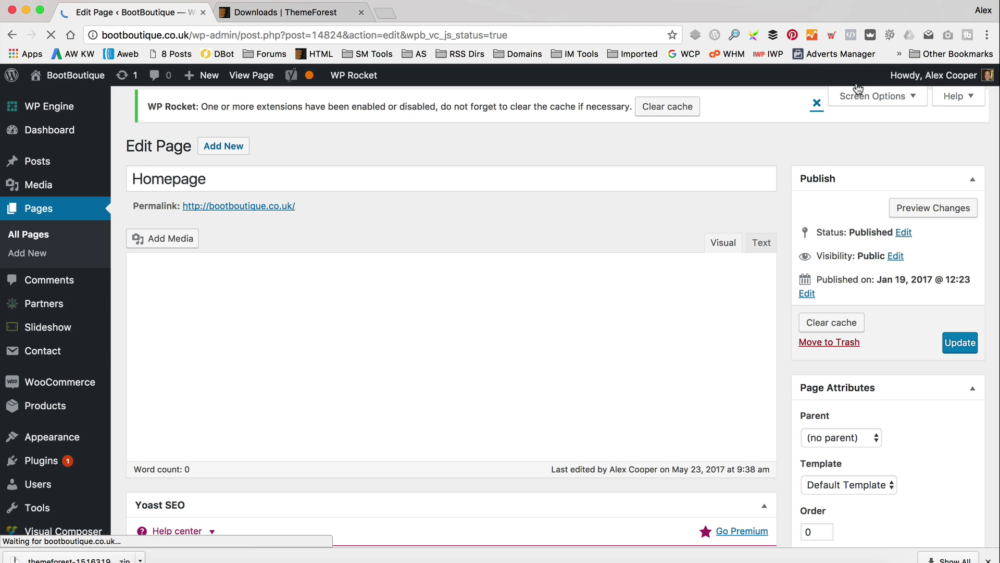
# Step: Change the "Featured Products" text to Heading 1 and save the text block
pyautogui.scroll(-5, 313, 312)
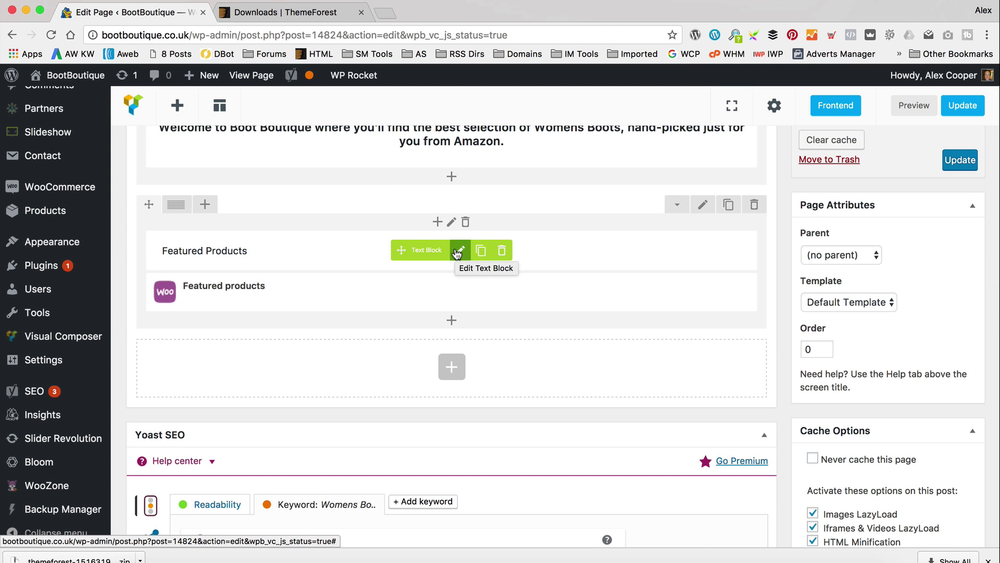
pyautogui.click(459, 252)
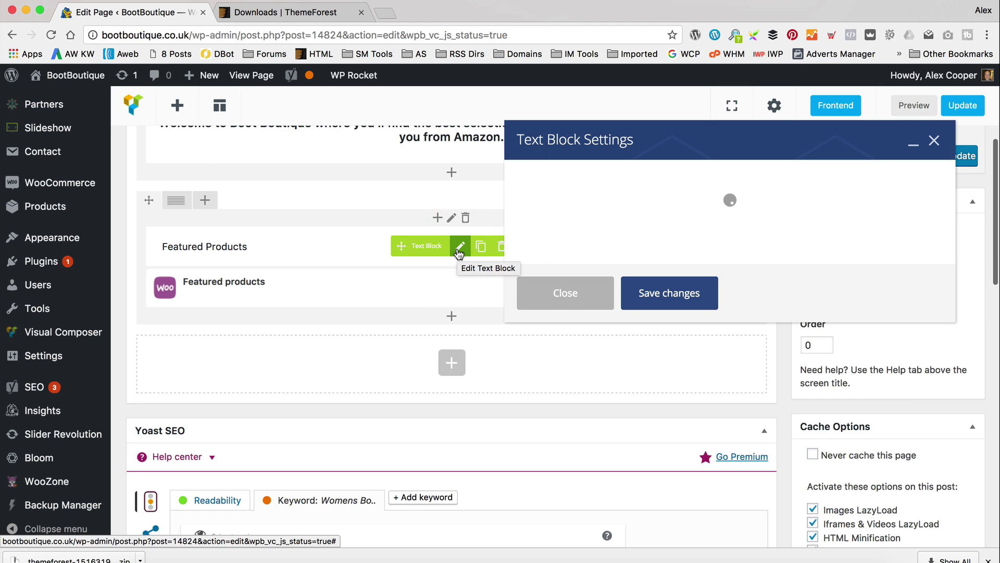
pyautogui.moveTo(703, 320); pyautogui.dragTo(469, 321)
pyautogui.click(587, 264)
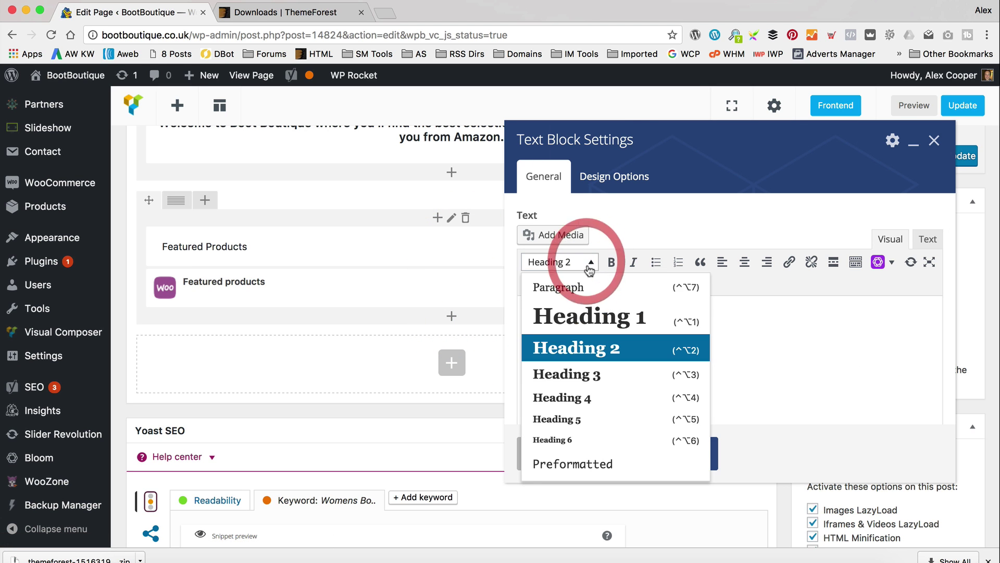
pyautogui.click(576, 312)
pyautogui.click(654, 452)
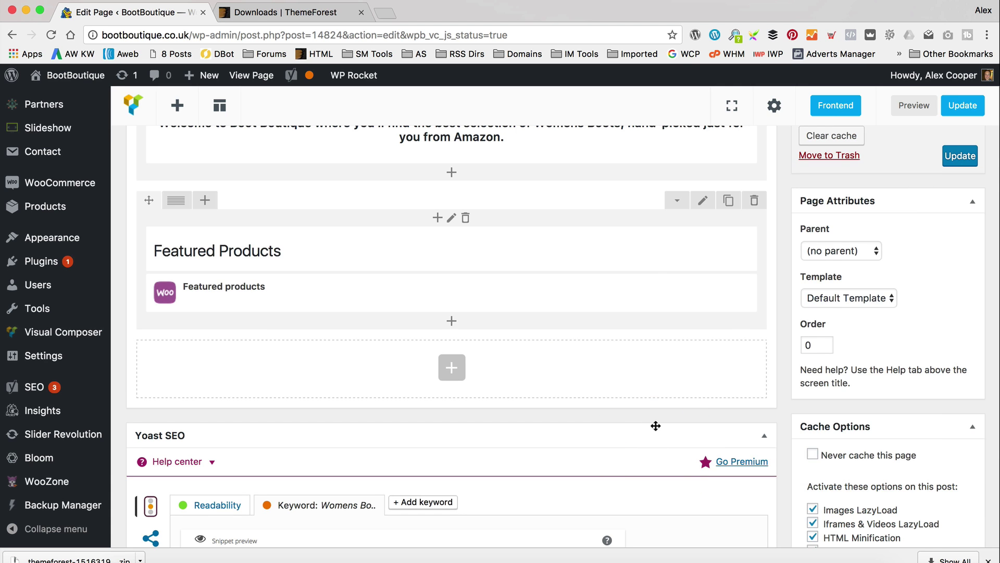
# Step: Update the homepage and open the live page in a separate browser tab
pyautogui.scroll(3, 884, 245)
pyautogui.click(961, 232)
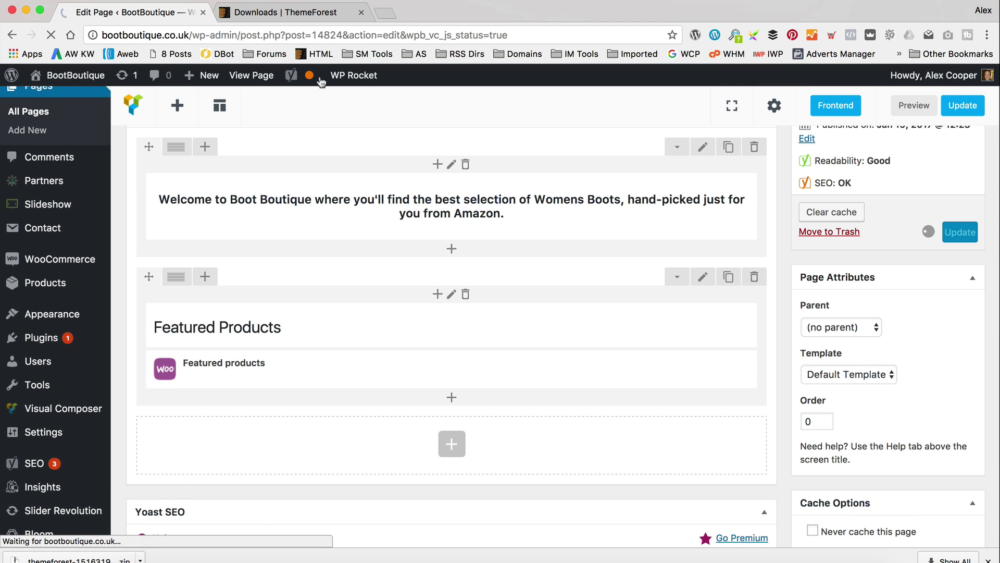
pyautogui.rightClick(246, 75)
pyautogui.click(310, 80)
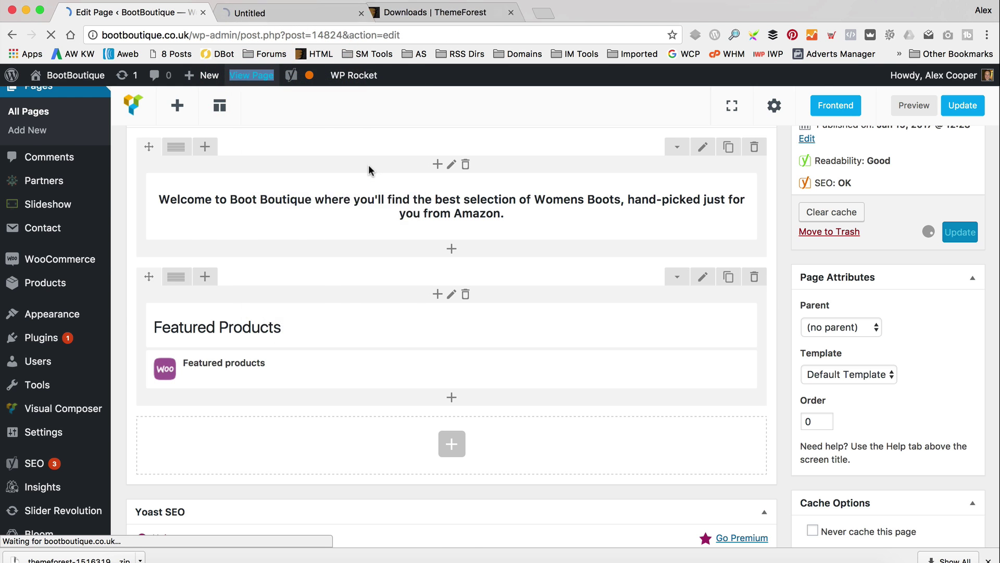
pyautogui.click(295, 16)
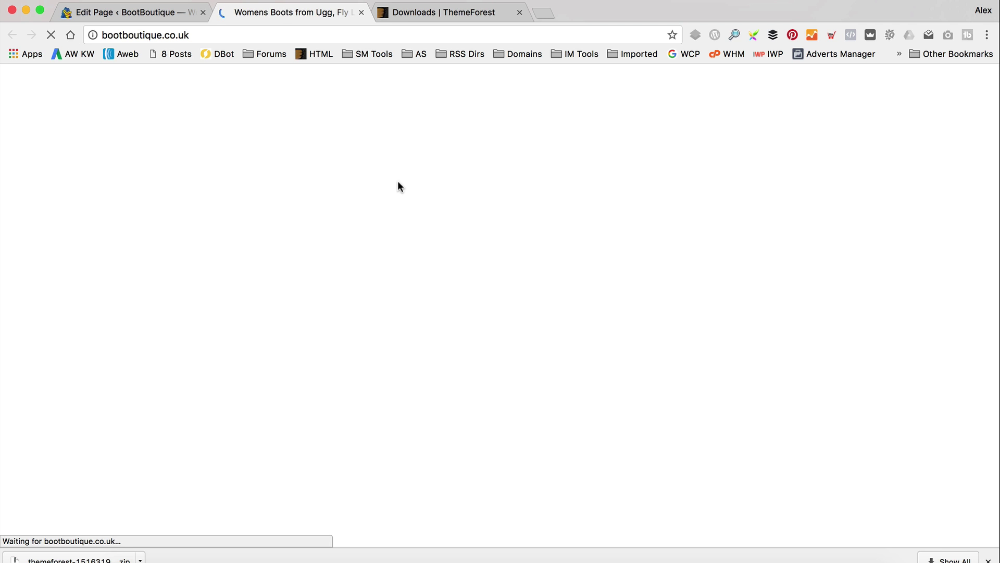
# Step: Check the Featured Products heading and advance its carousel on the live homepage, then close that tab
pyautogui.scroll(-5, 398, 180)
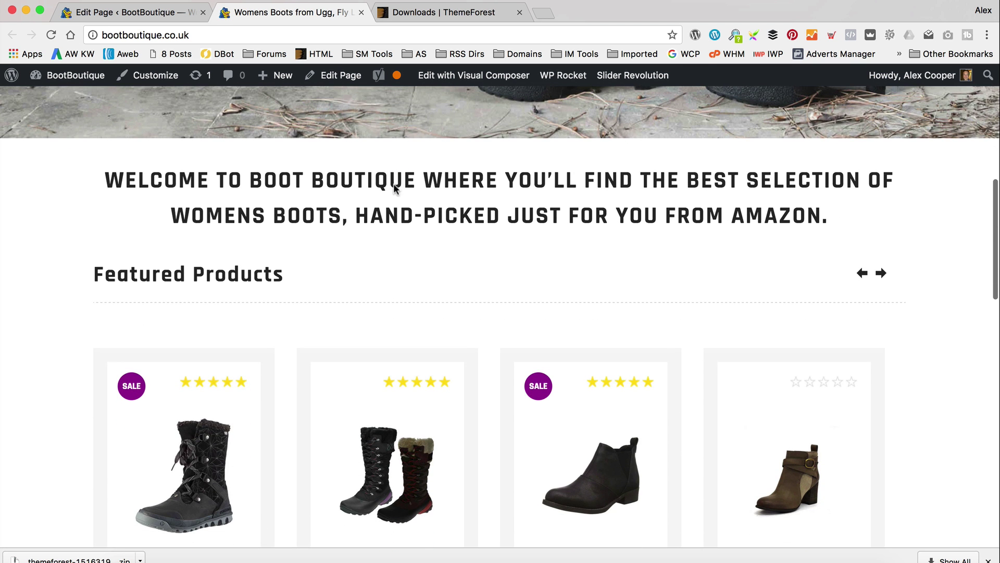
pyautogui.click(881, 273)
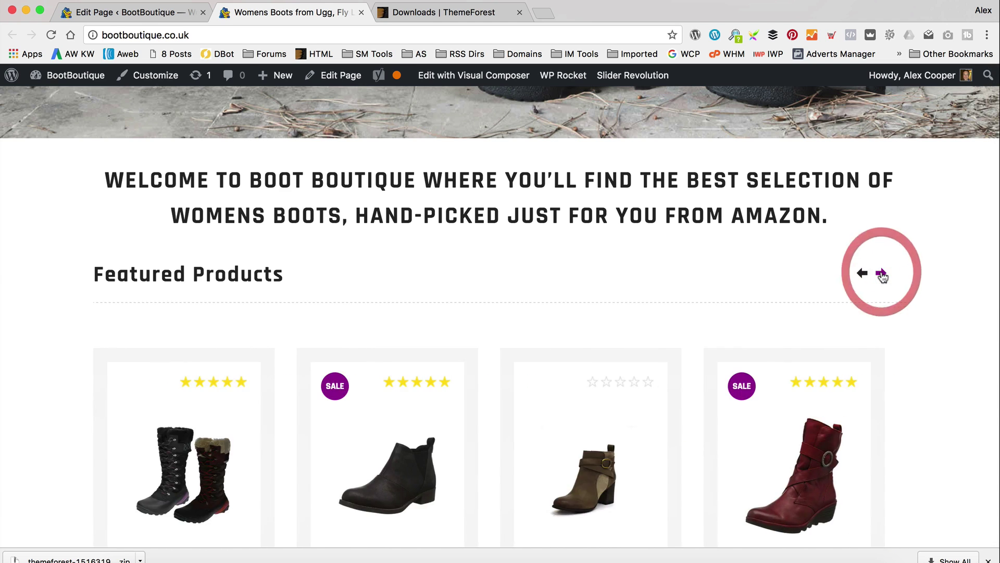
pyautogui.scroll(-4, 773, 271)
pyautogui.scroll(10, 774, 276)
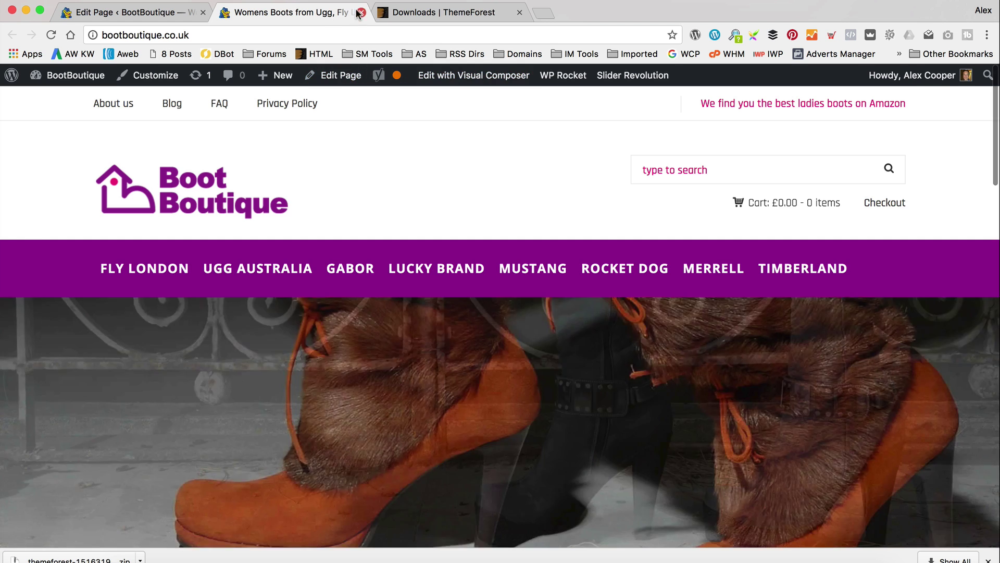
pyautogui.click(360, 12)
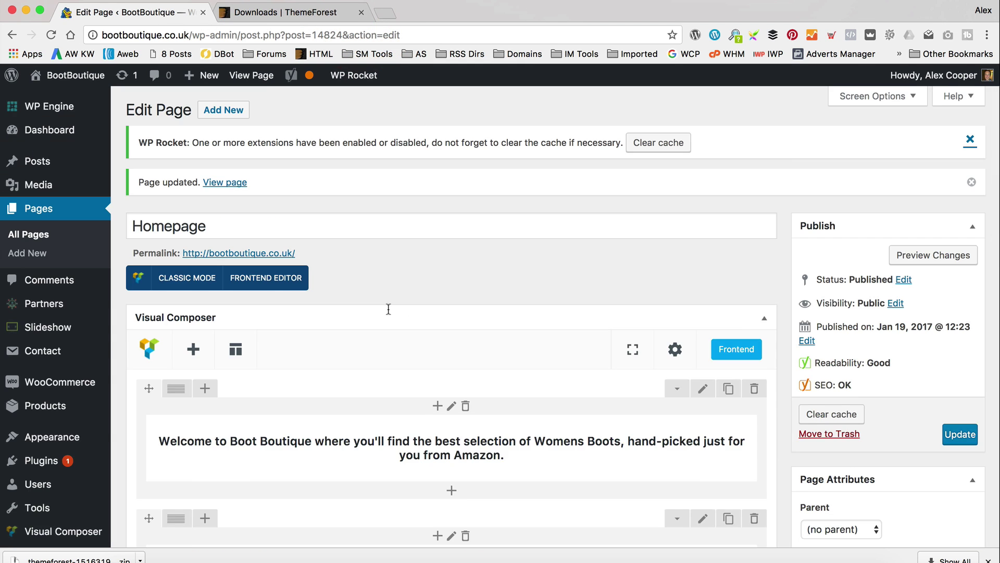
# Step: Add a new row below the Featured Products row and insert a text block into it
pyautogui.scroll(-5, 407, 313)
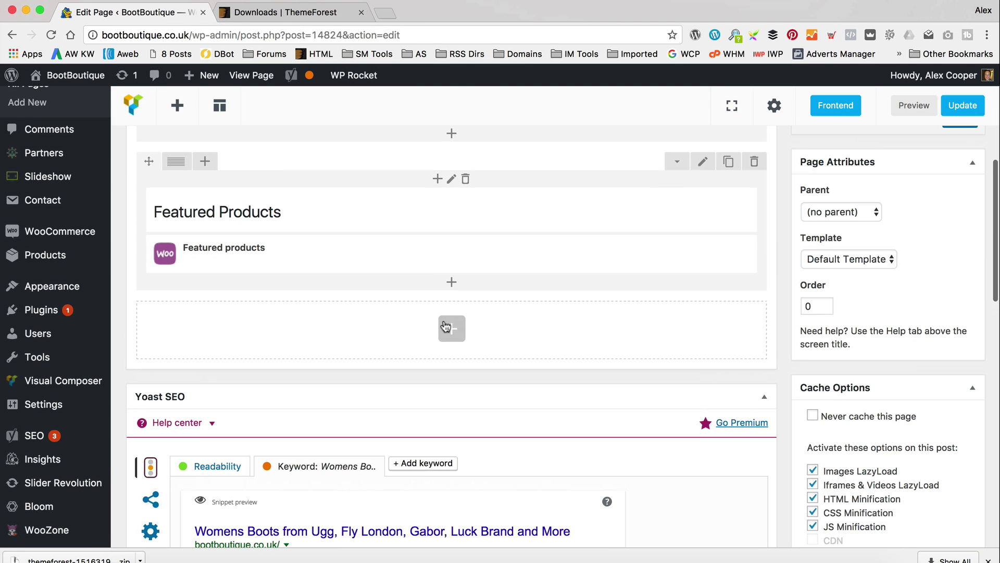
pyautogui.scroll(2, 448, 343)
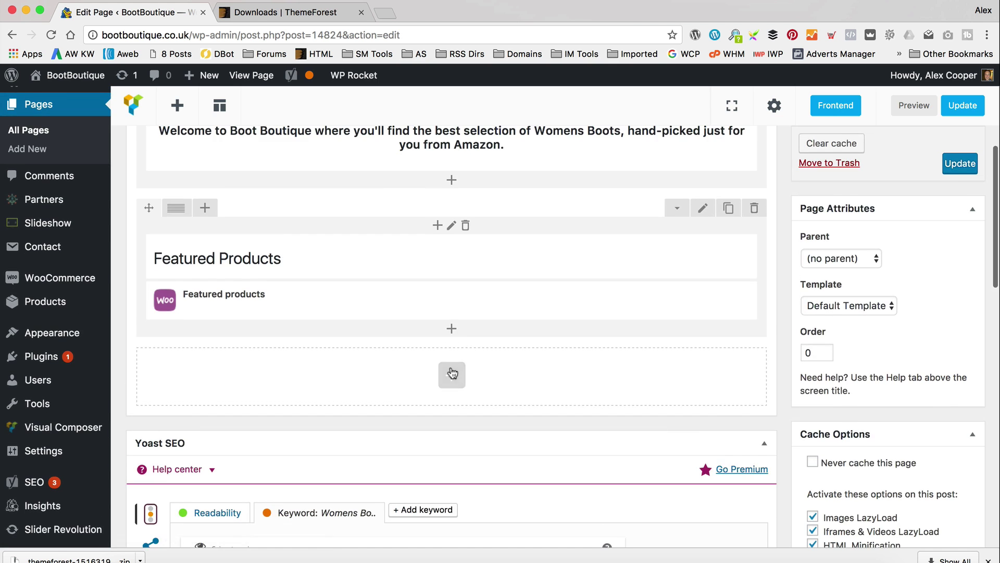
pyautogui.click(452, 374)
pyautogui.click(310, 214)
pyautogui.scroll(-2, 409, 301)
pyautogui.scroll(-1, 409, 301)
pyautogui.click(453, 333)
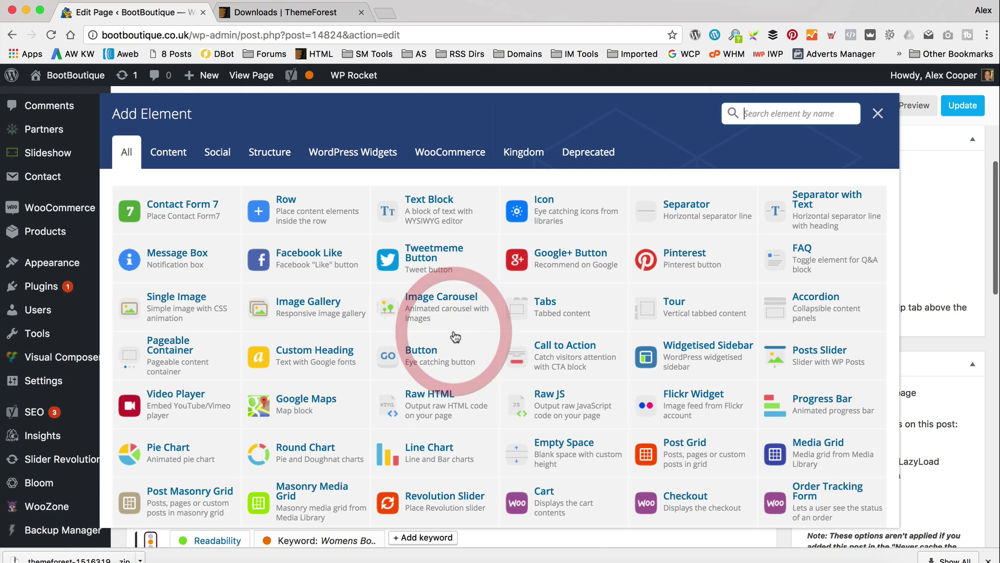
pyautogui.click(396, 202)
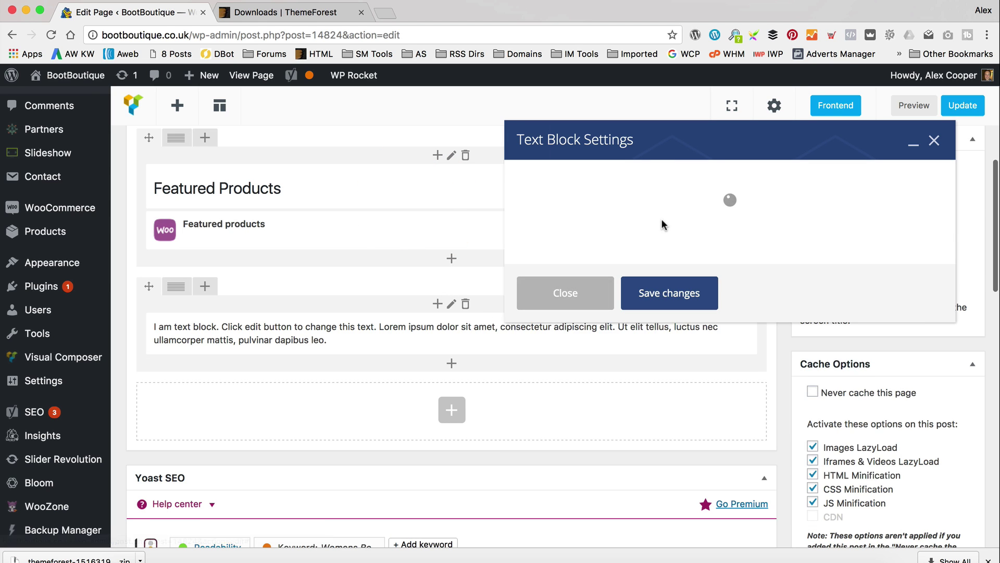
# Step: Replace the placeholder text with "Latest from Ugg Australia" formatted as Heading 1, and save the text block
pyautogui.press('super+a')
pyautogui.write('Lates')
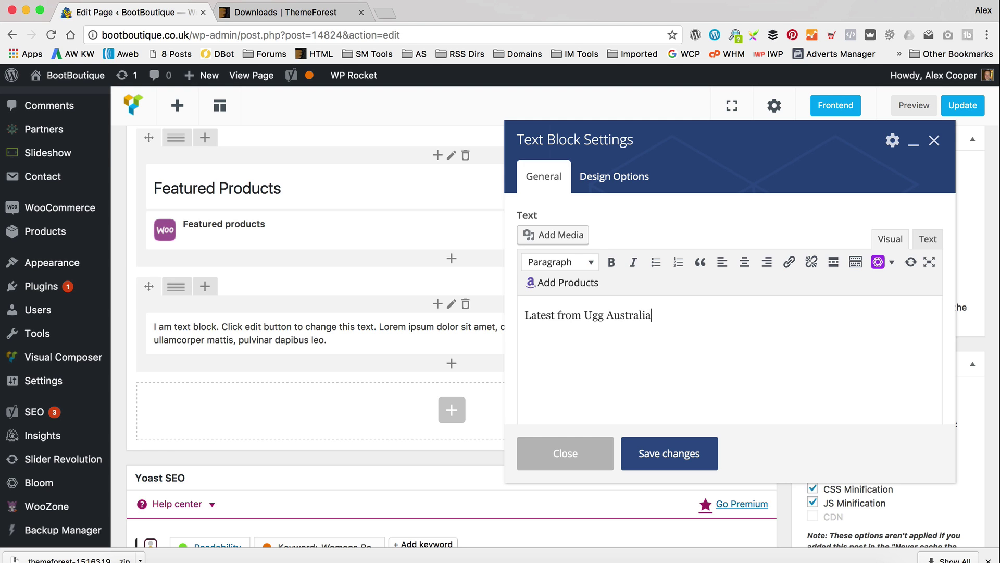
pyautogui.moveTo(677, 318); pyautogui.dragTo(475, 315)
pyautogui.click(584, 261)
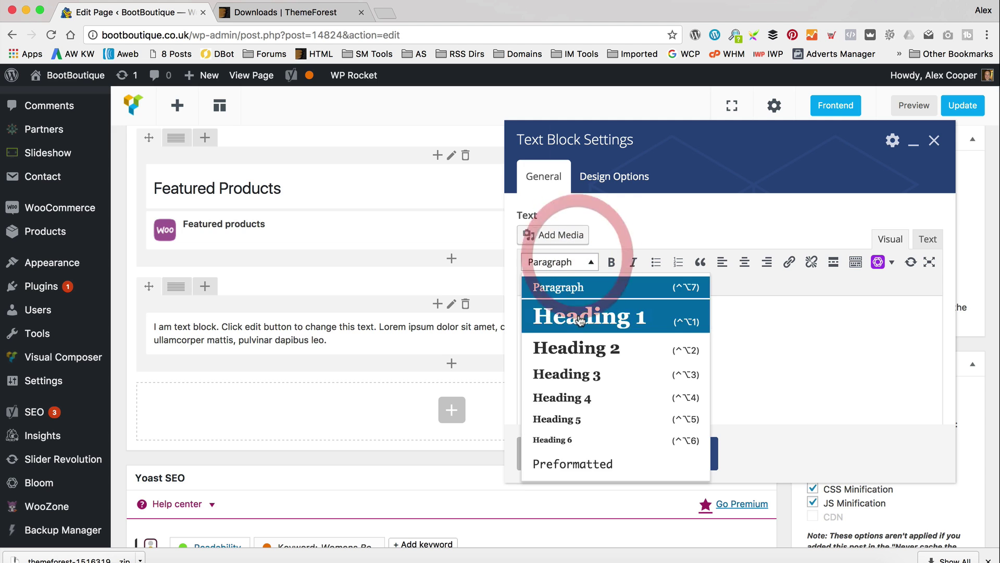
pyautogui.click(581, 319)
pyautogui.click(669, 459)
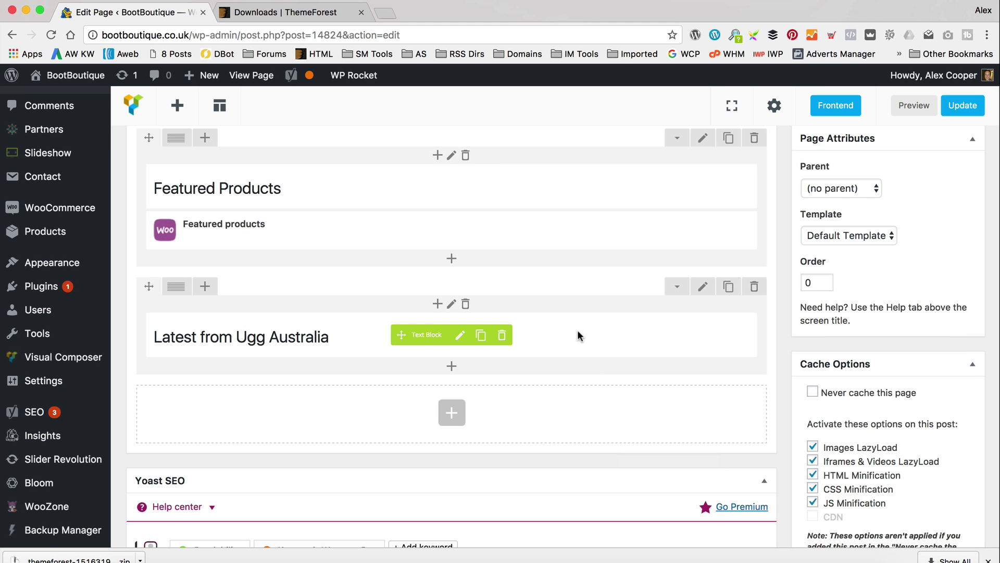
# Step: Insert the WooCommerce Product category element below the "Latest from Ugg Australia" heading
pyautogui.moveTo(431, 358)
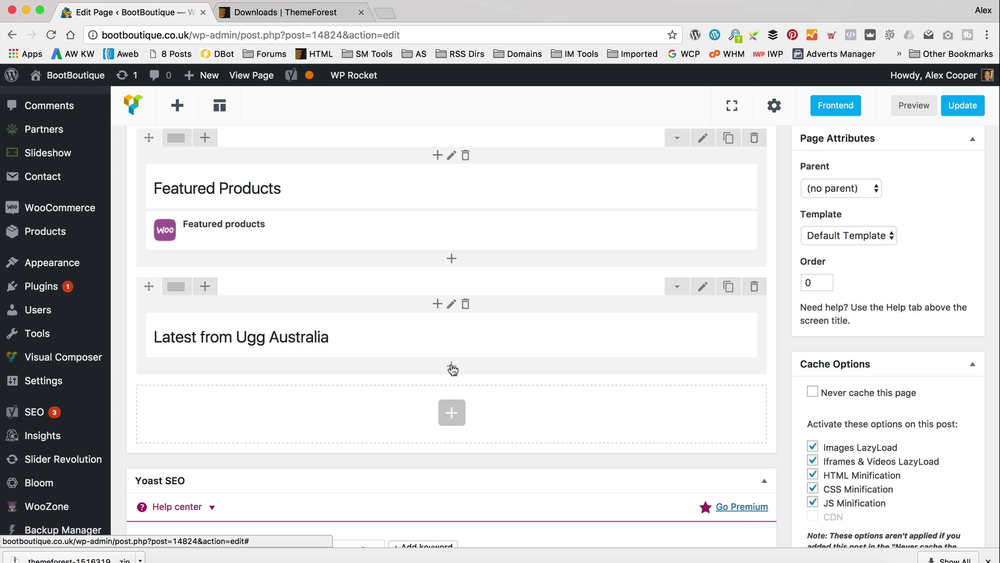
pyautogui.click(452, 367)
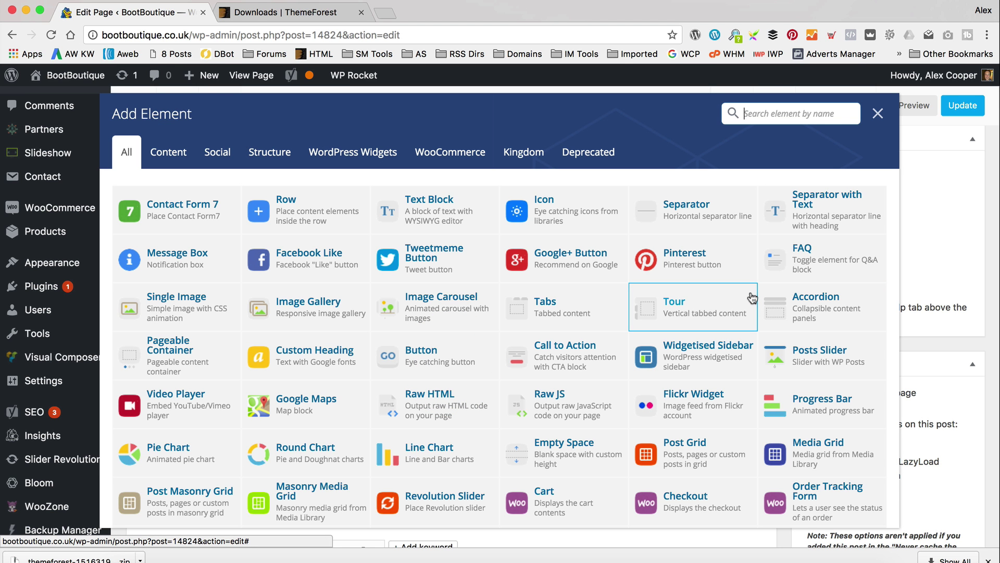
pyautogui.click(451, 154)
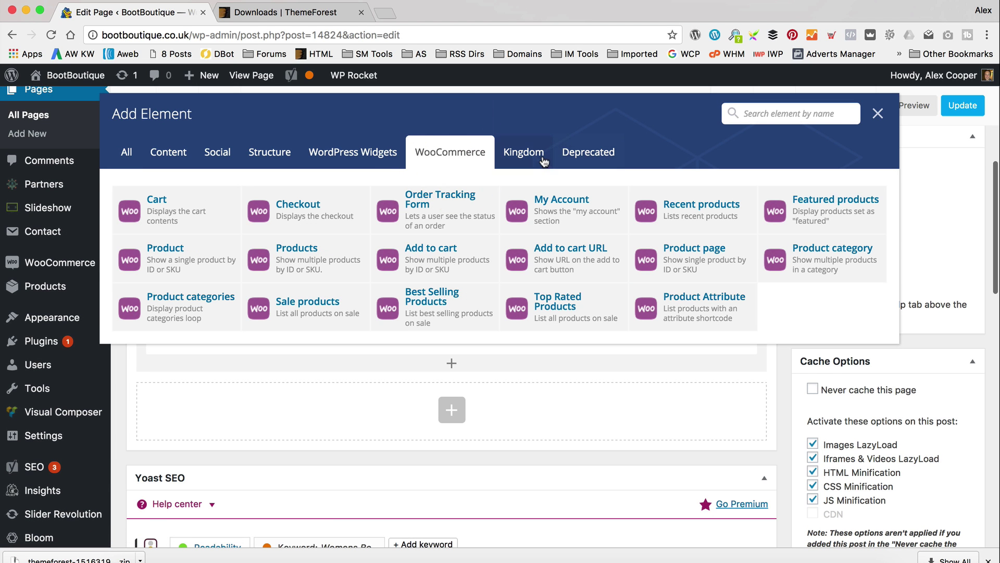
pyautogui.click(822, 268)
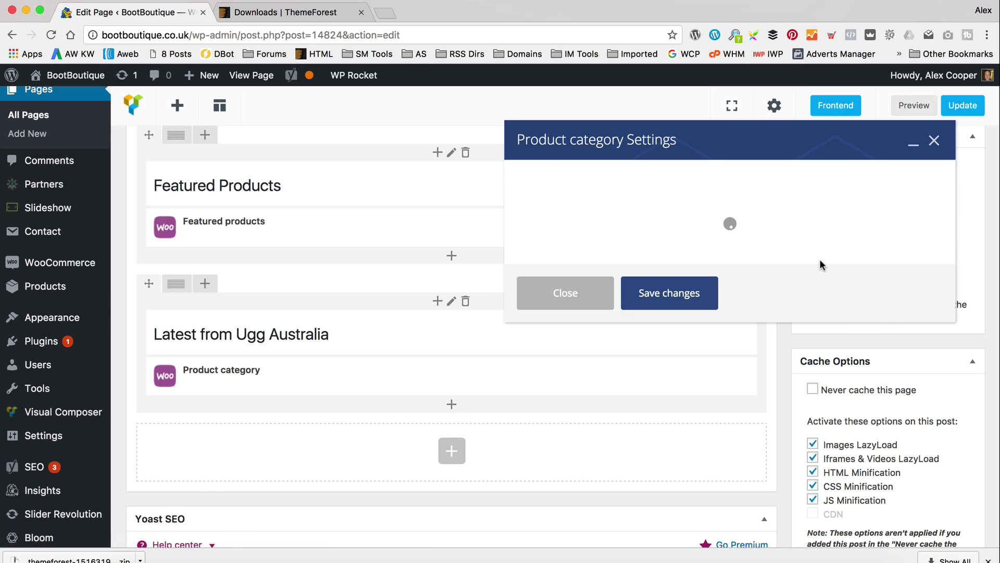
# Step: Review the product category settings and save them with 12 items per page, 4 columns and the Ugg Australia category
pyautogui.scroll(-4, 651, 224)
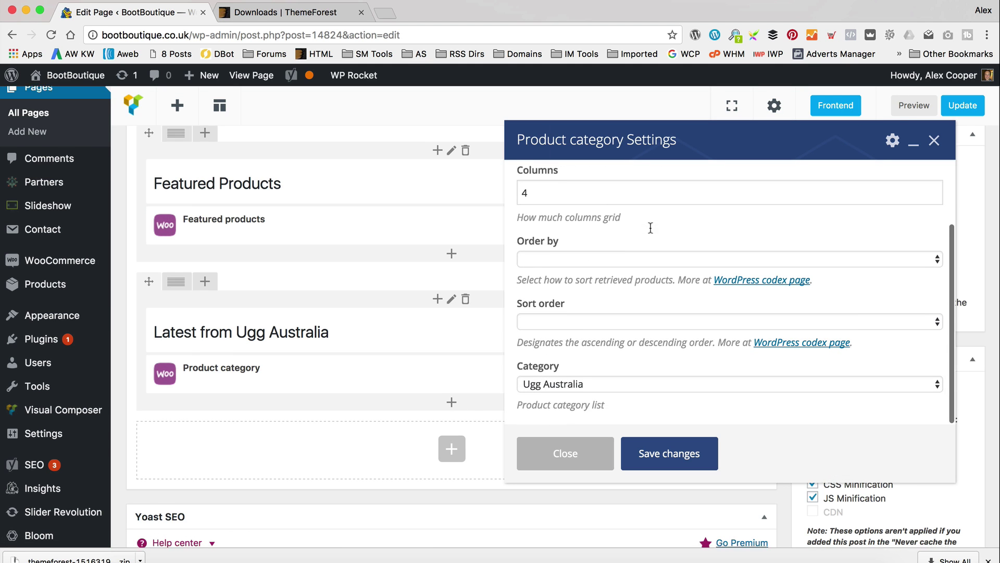
pyautogui.scroll(5, 659, 391)
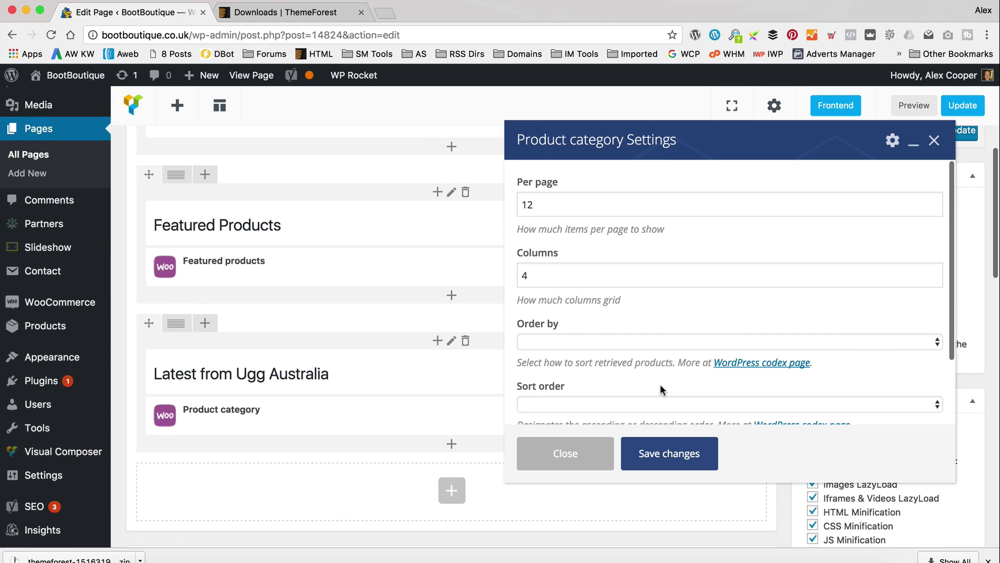
pyautogui.doubleClick(636, 205)
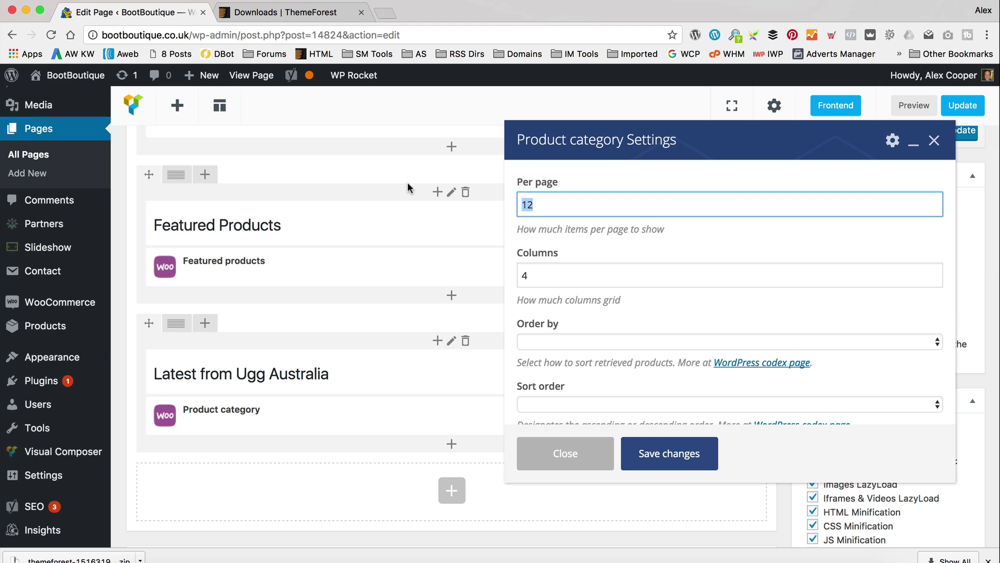
pyautogui.click(656, 453)
# Step: Insert a Custom Heading element at the start of the Featured Products row and set its text to "Featured Products"
pyautogui.scroll(-4, 501, 291)
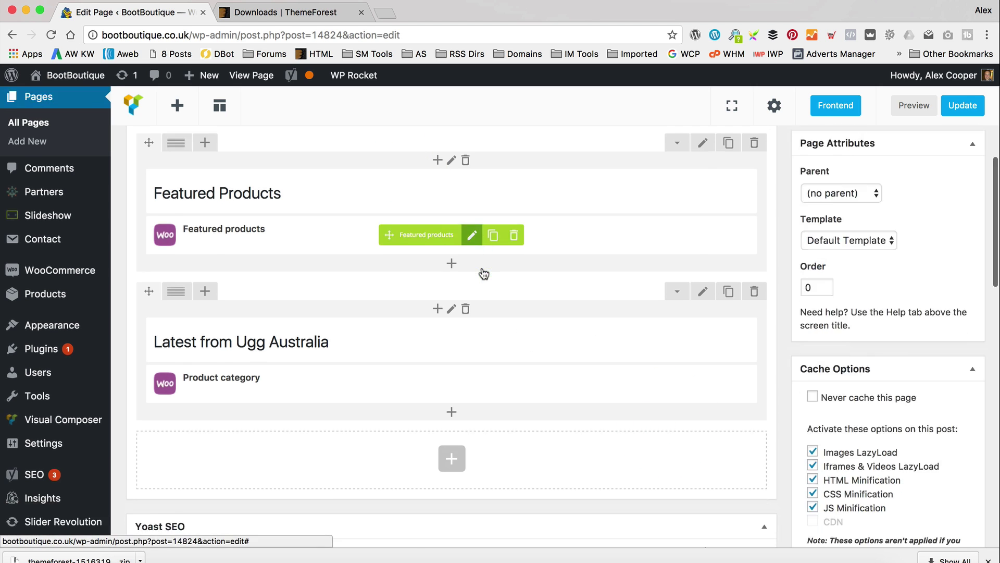
pyautogui.scroll(2, 551, 306)
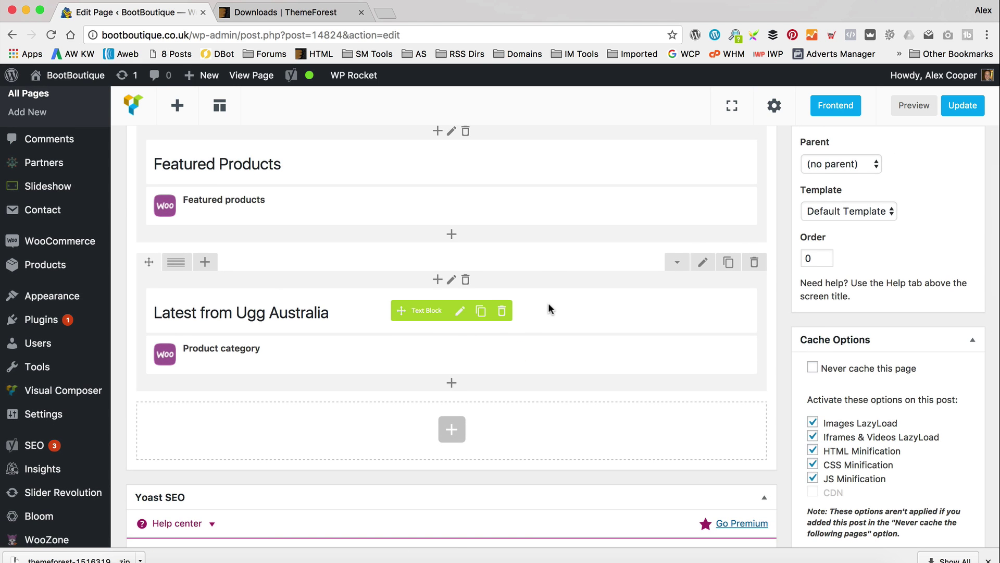
pyautogui.scroll(3, 518, 312)
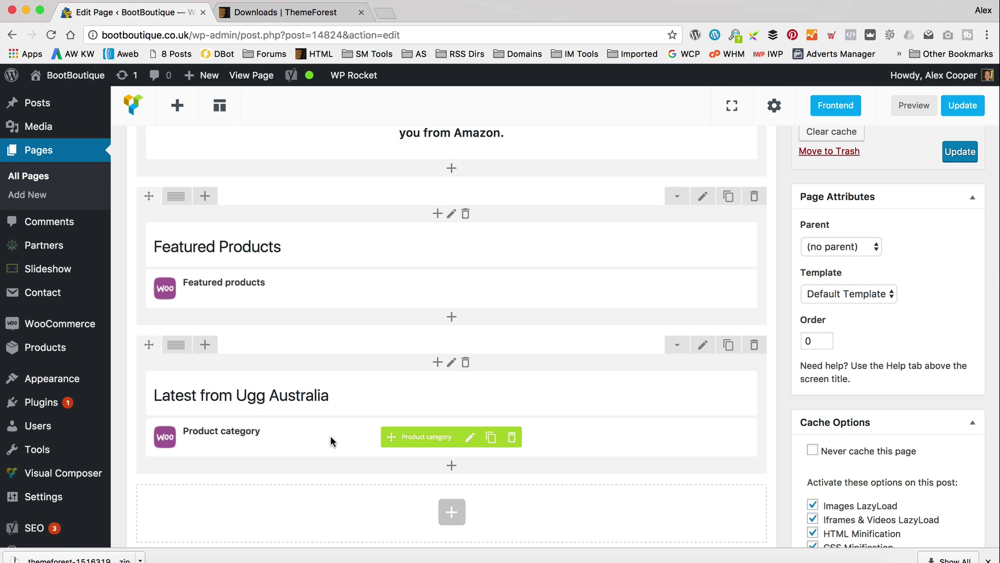
pyautogui.moveTo(417, 281)
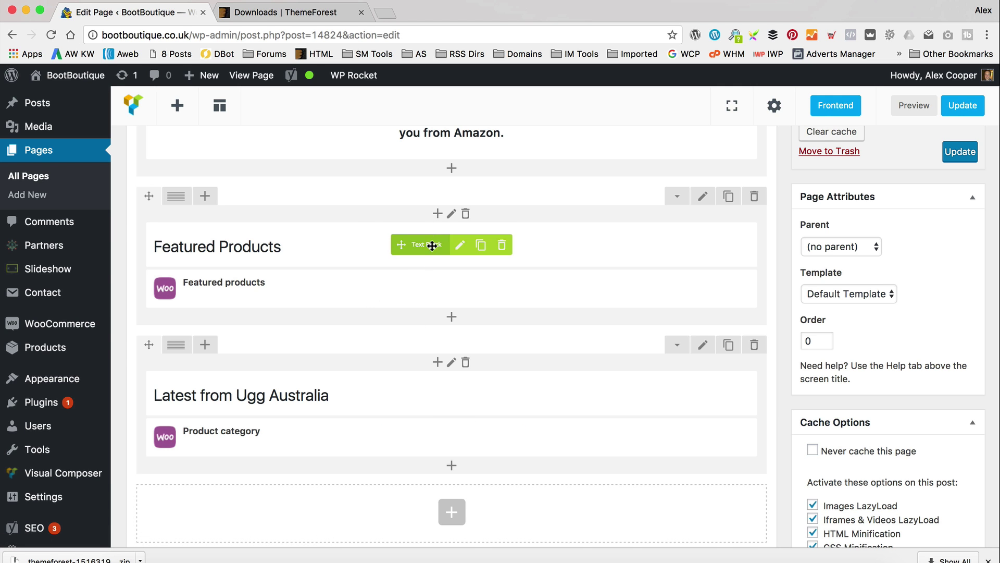
pyautogui.click(436, 215)
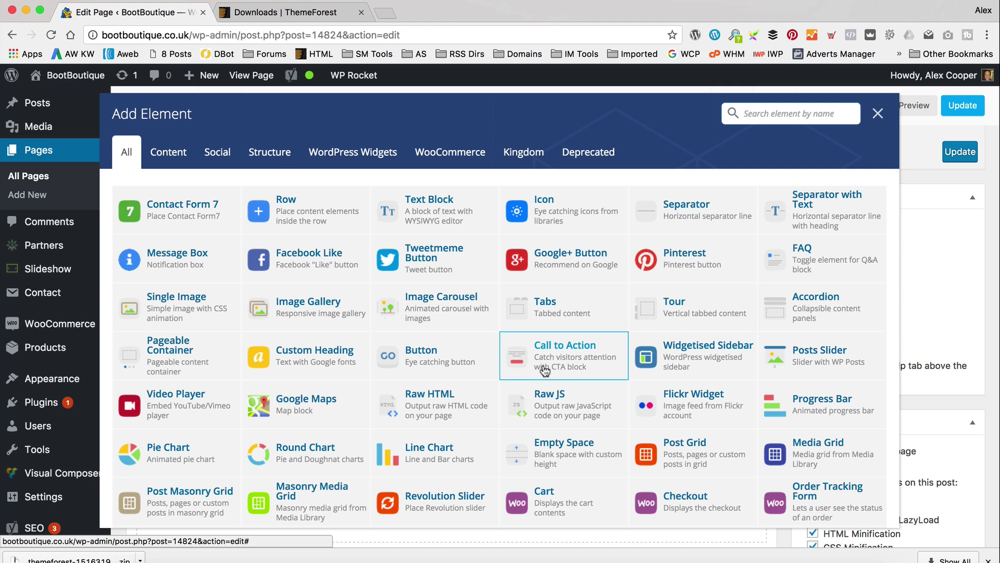
pyautogui.click(322, 365)
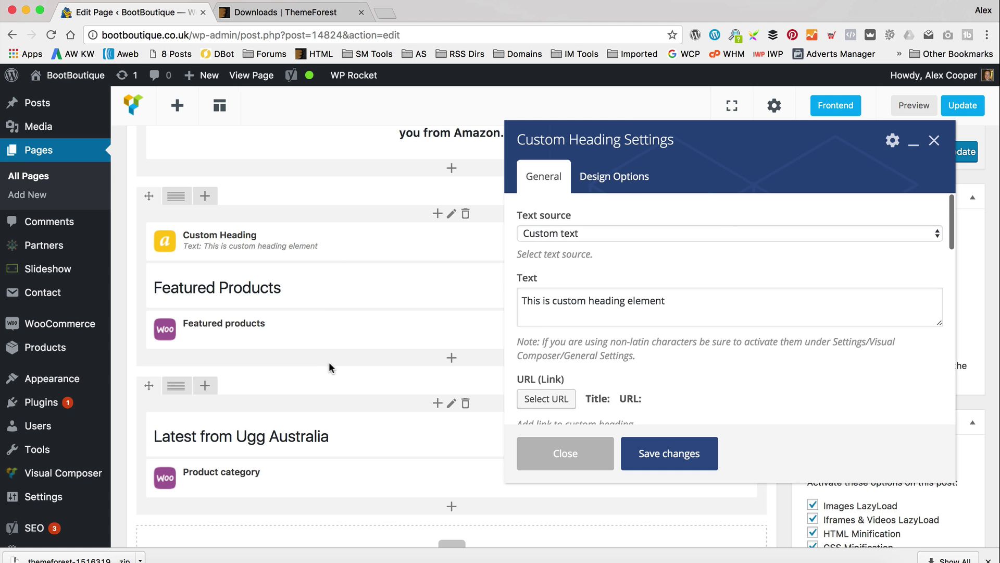
pyautogui.tripleClick(712, 311)
pyautogui.write('Featured Products')
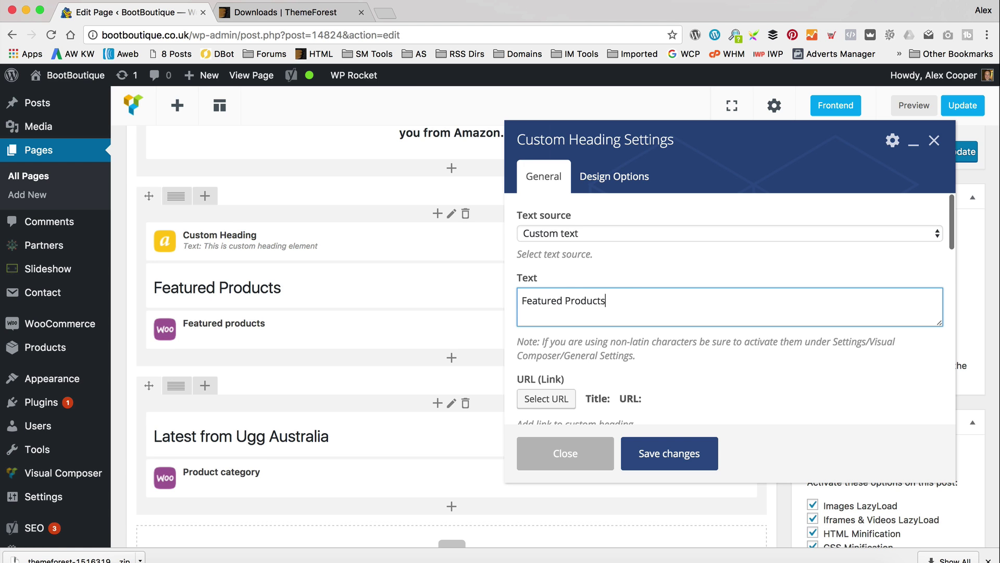
# Step: Set the custom heading's font size to 26
pyautogui.scroll(-2, 483, 304)
pyautogui.scroll(-5, 618, 286)
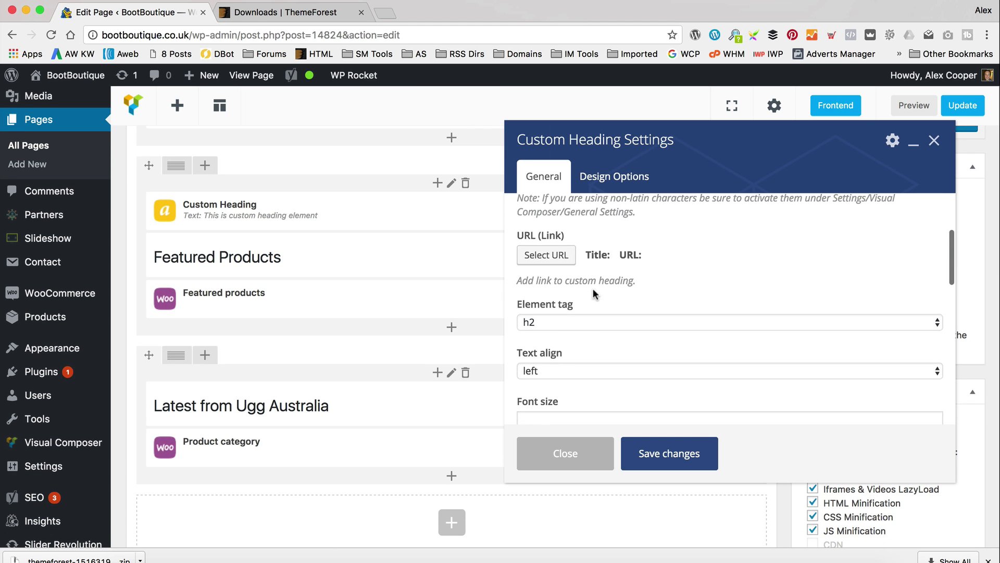
pyautogui.scroll(-1, 572, 324)
pyautogui.click(563, 384)
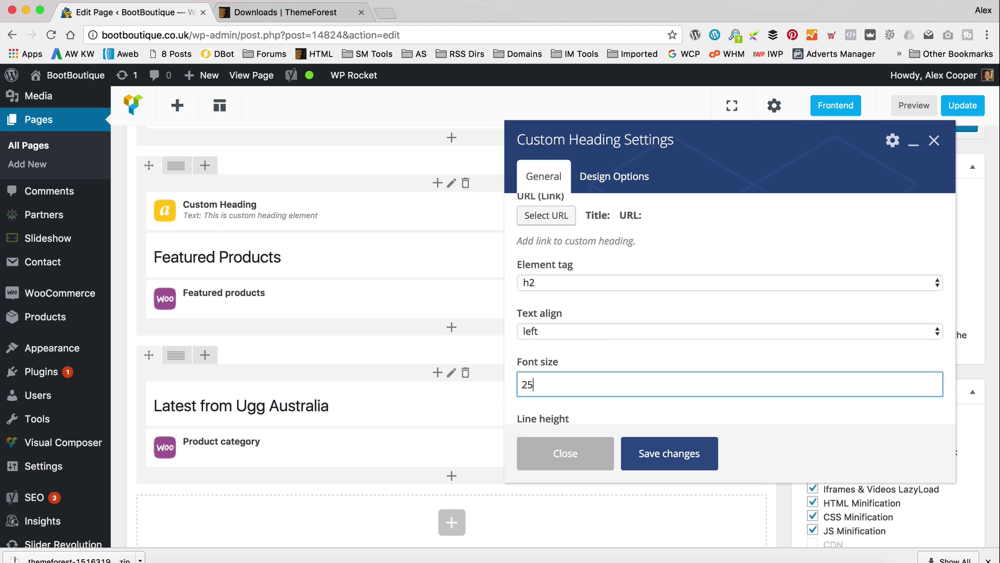
pyautogui.press('Tab')
pyautogui.scroll(-1, 628, 379)
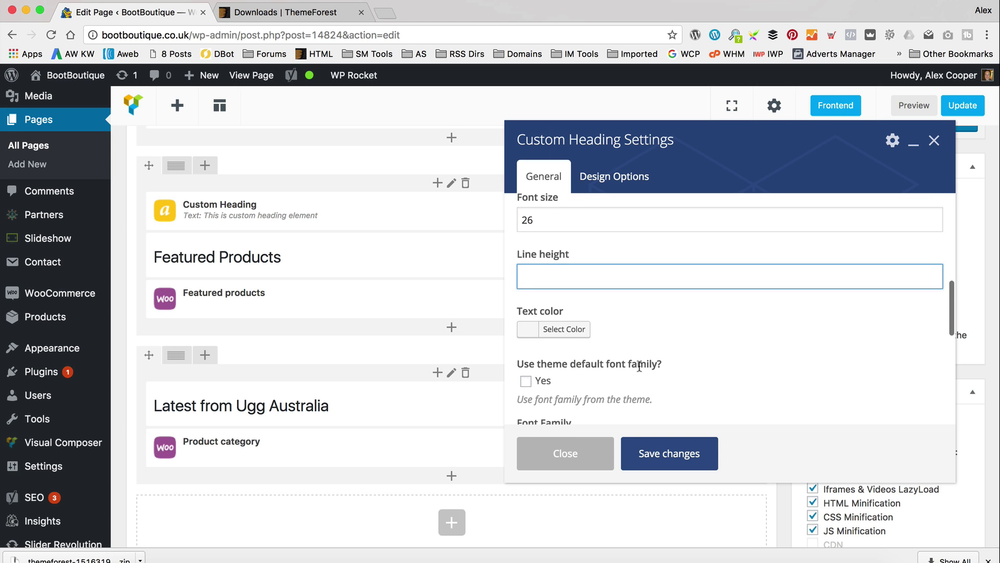
pyautogui.scroll(-1, 688, 315)
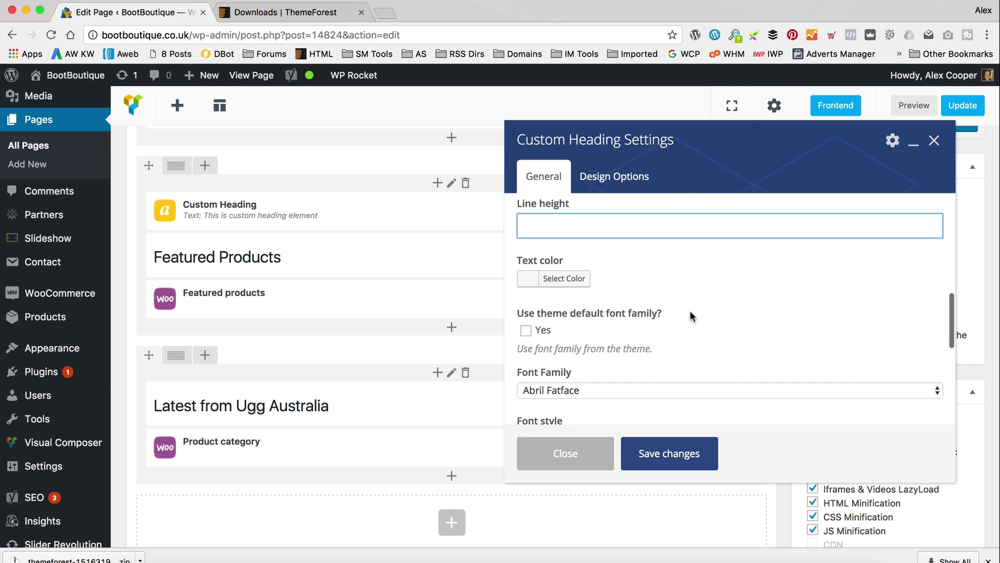
pyautogui.scroll(-2, 648, 392)
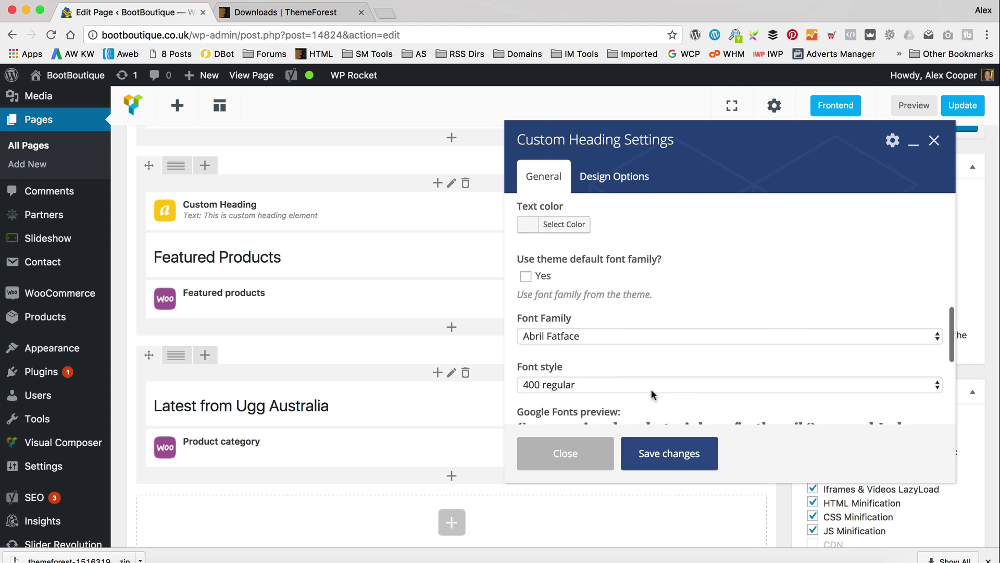
pyautogui.scroll(3, 625, 380)
pyautogui.click(526, 336)
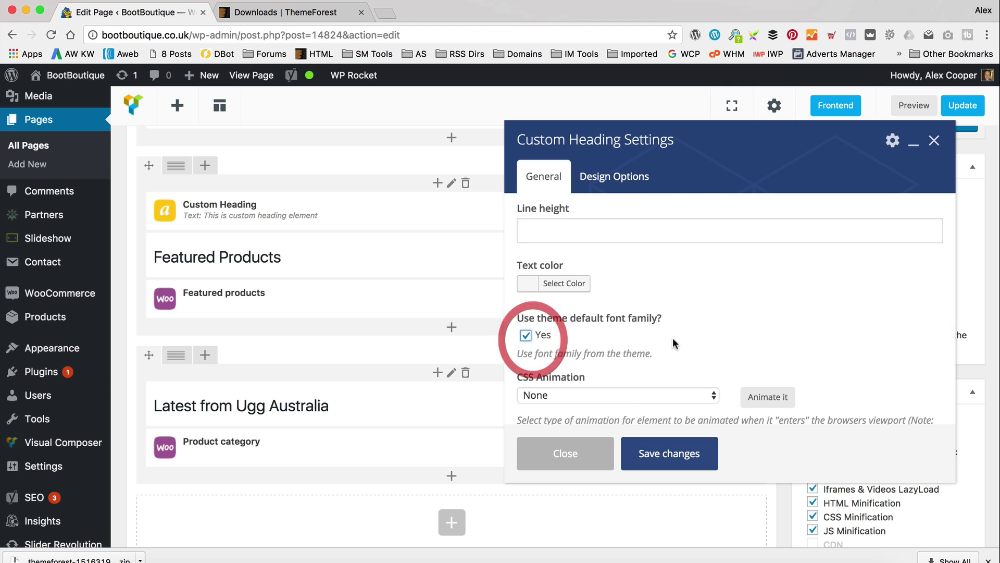
pyautogui.scroll(-4, 672, 338)
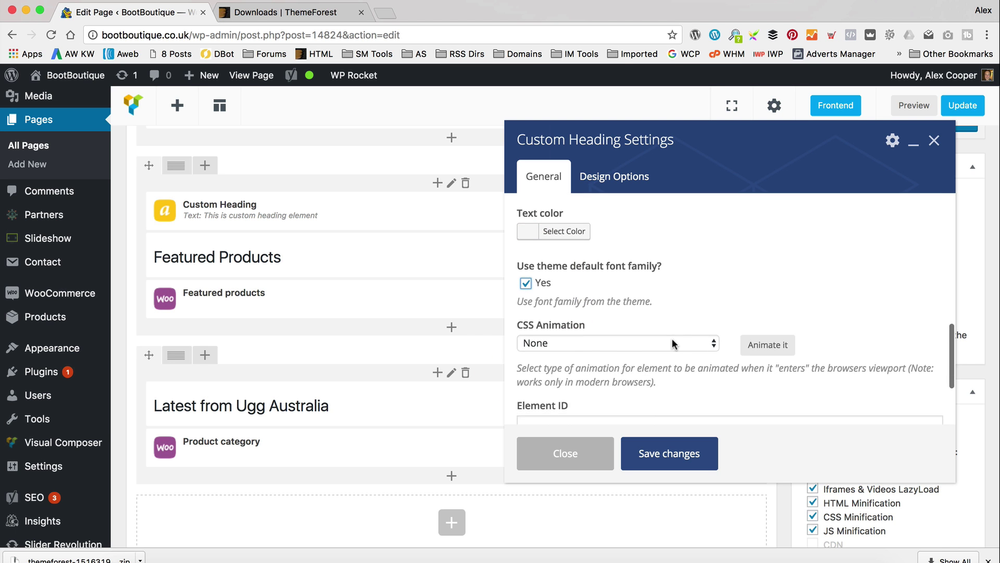
pyautogui.scroll(2, 625, 312)
pyautogui.click(540, 245)
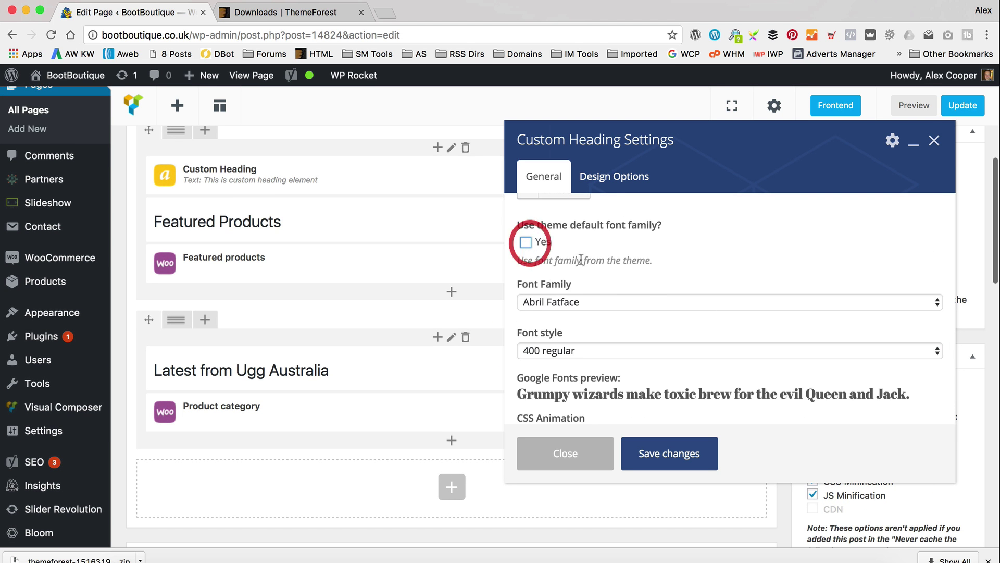
# Step: Choose Chenla as the custom heading's font family
pyautogui.click(537, 302)
pyautogui.scroll(-20, 617, 309)
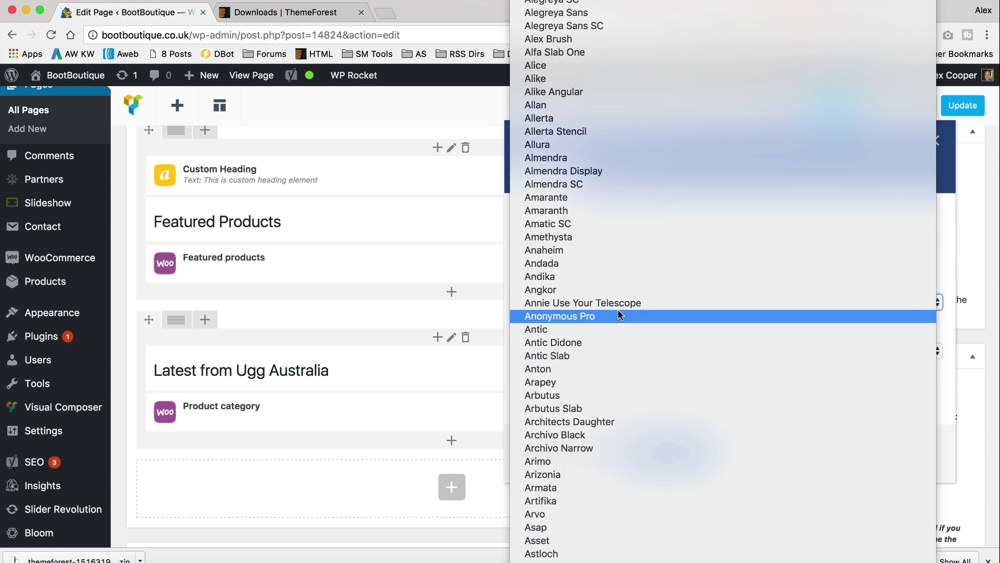
pyautogui.scroll(-5, 677, 374)
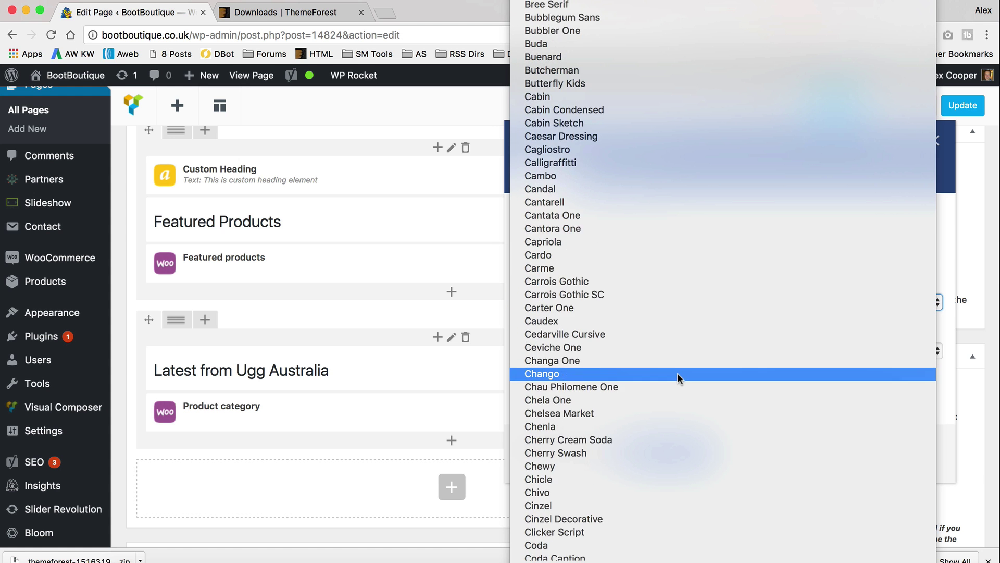
pyautogui.scroll(-3, 678, 374)
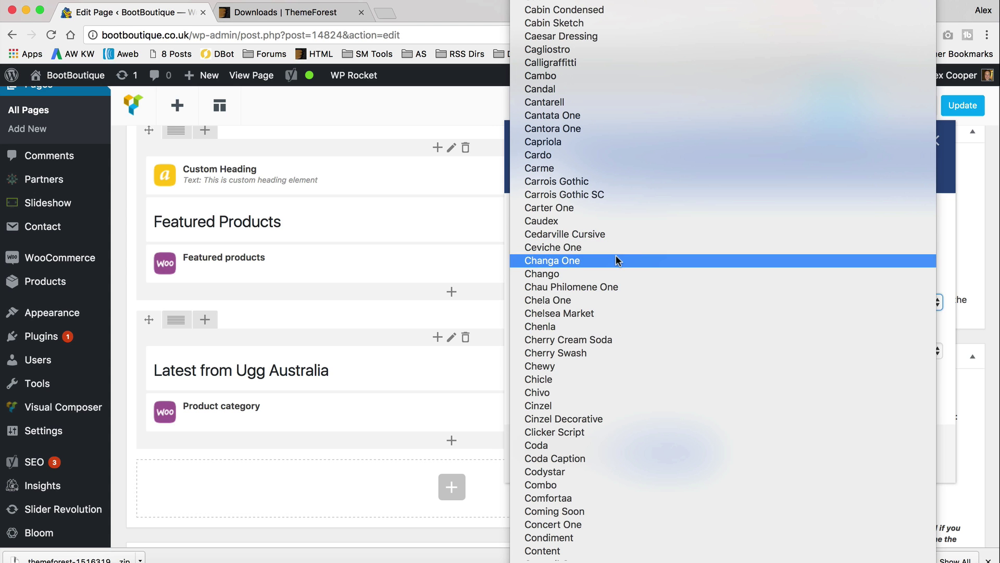
pyautogui.click(595, 329)
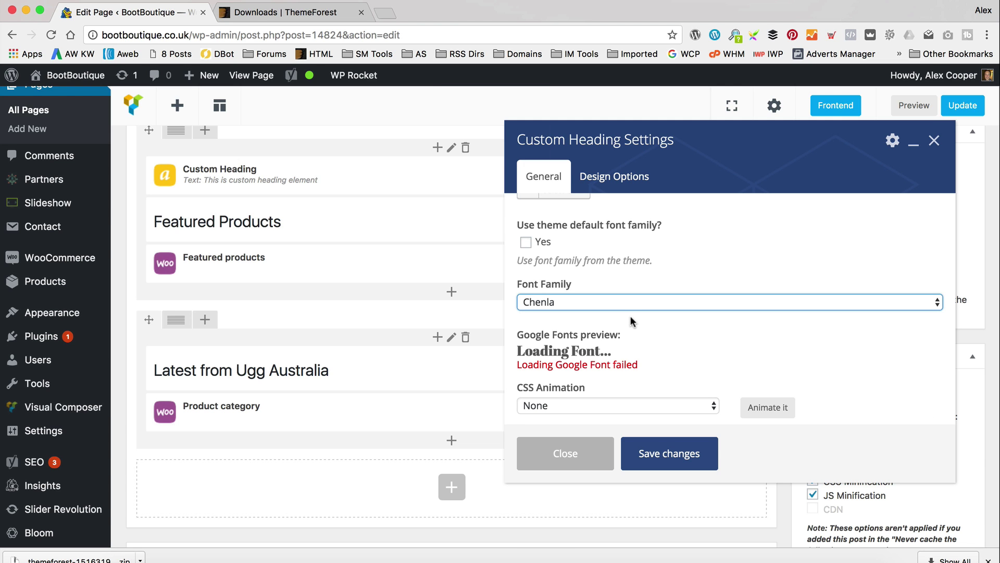
pyautogui.click(633, 302)
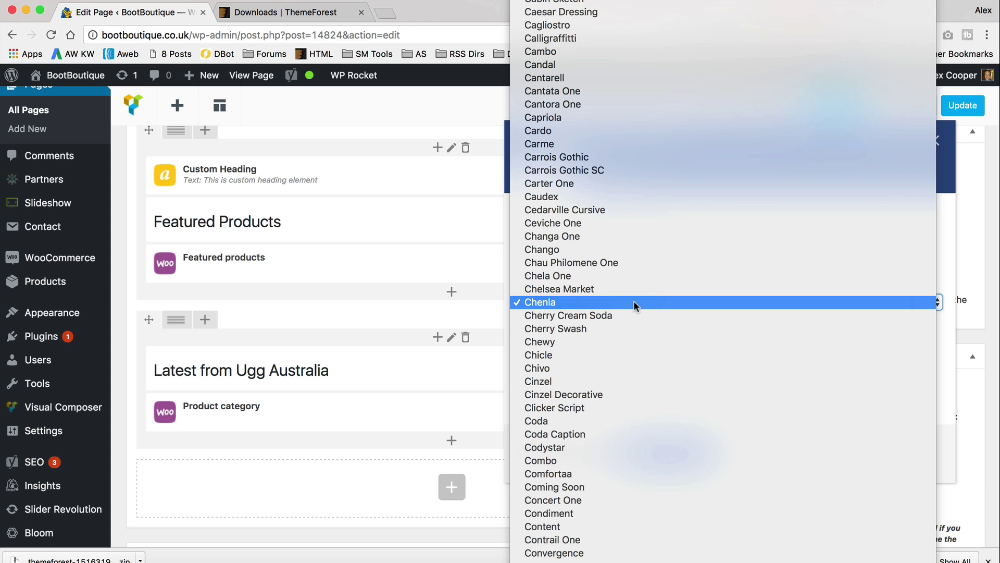
pyautogui.click(633, 303)
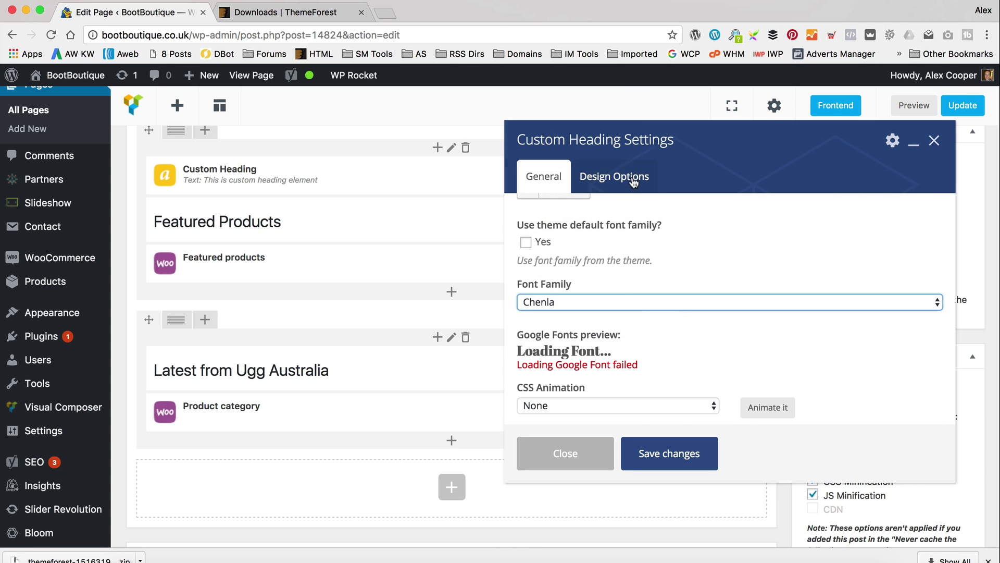
# Step: Check the custom heading's design options and general settings, and save the heading
pyautogui.click(633, 179)
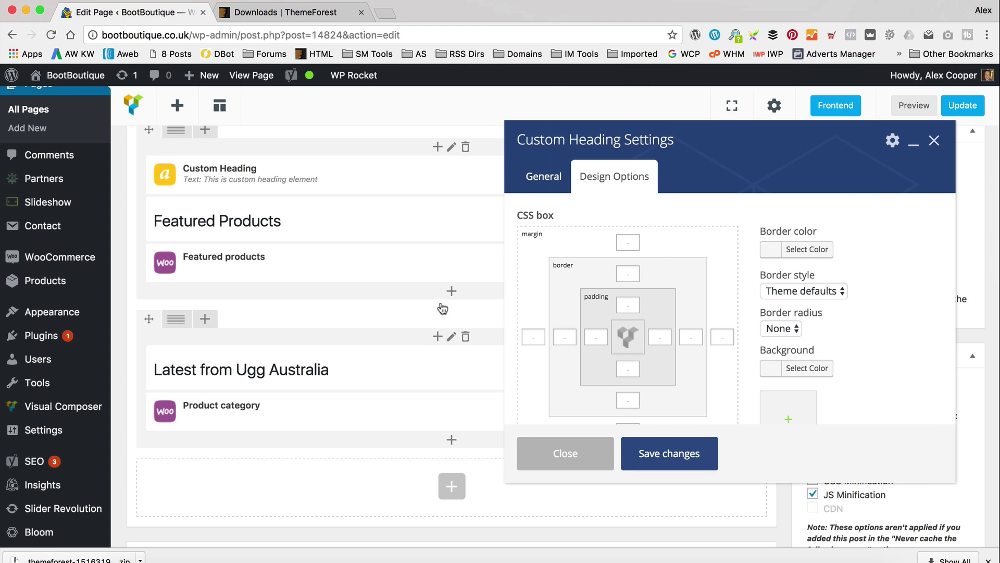
pyautogui.click(542, 178)
pyautogui.scroll(-3, 625, 312)
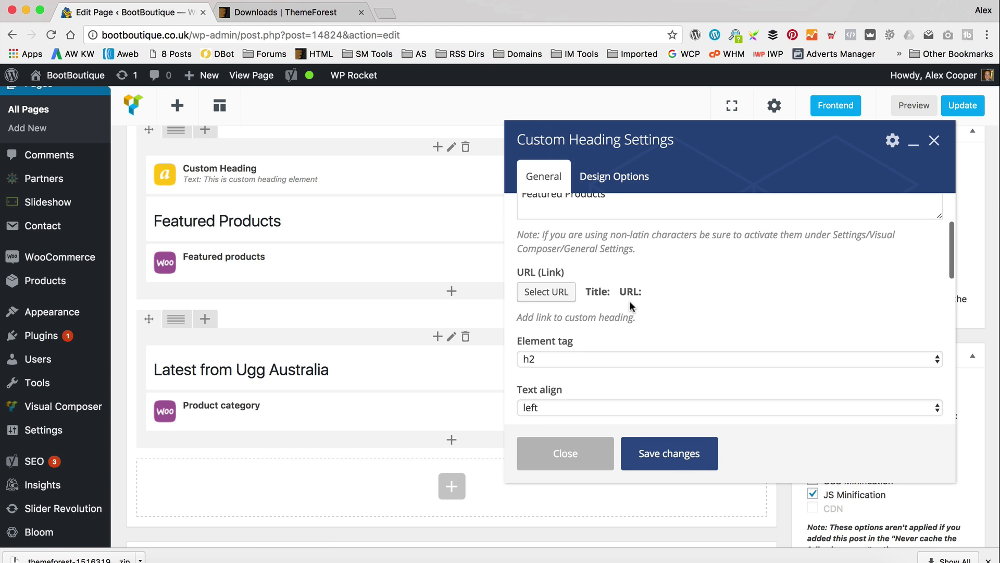
pyautogui.click(677, 459)
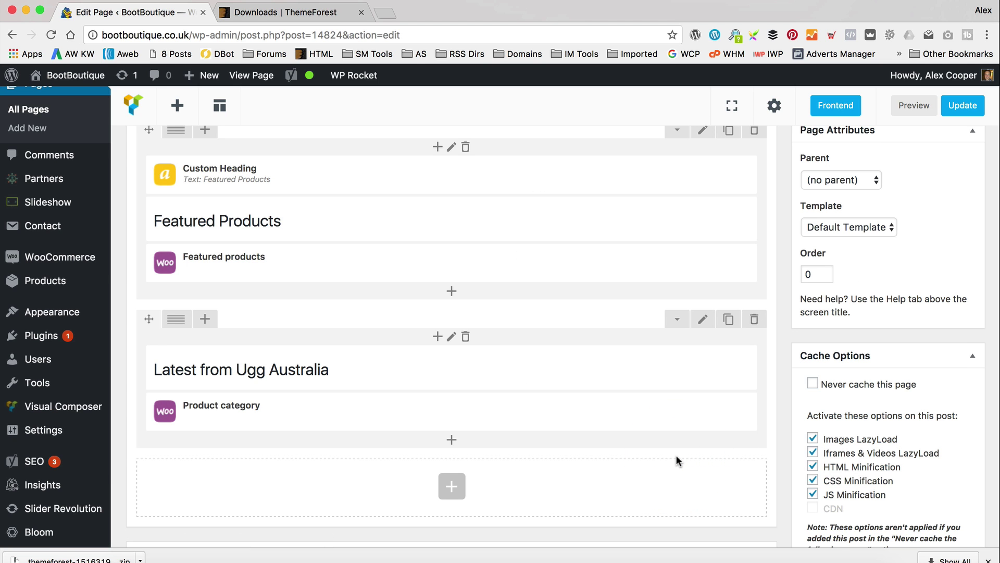
# Step: Insert a Kingdom Headline element above the custom heading in the Featured Products row
pyautogui.scroll(2, 345, 265)
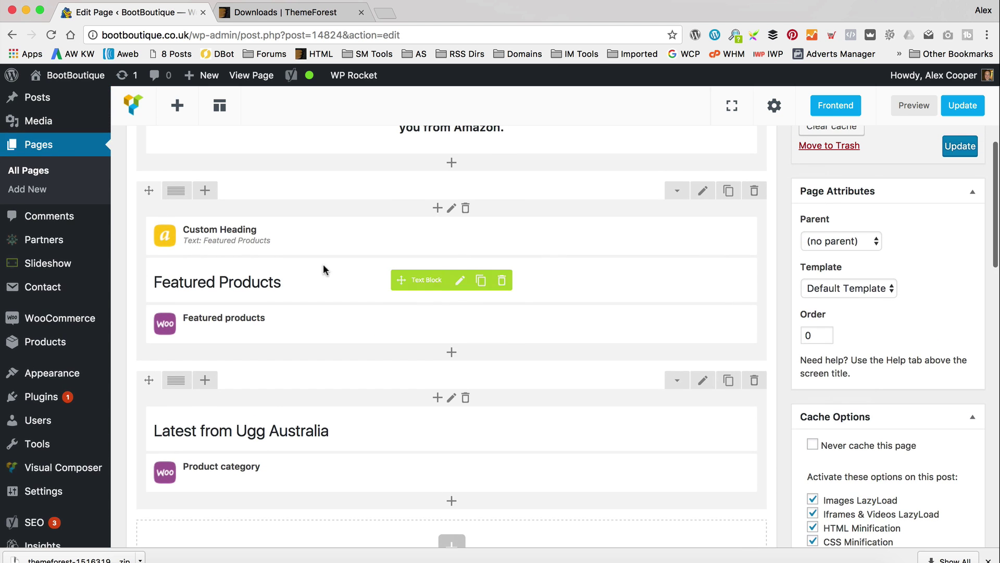
pyautogui.click(437, 208)
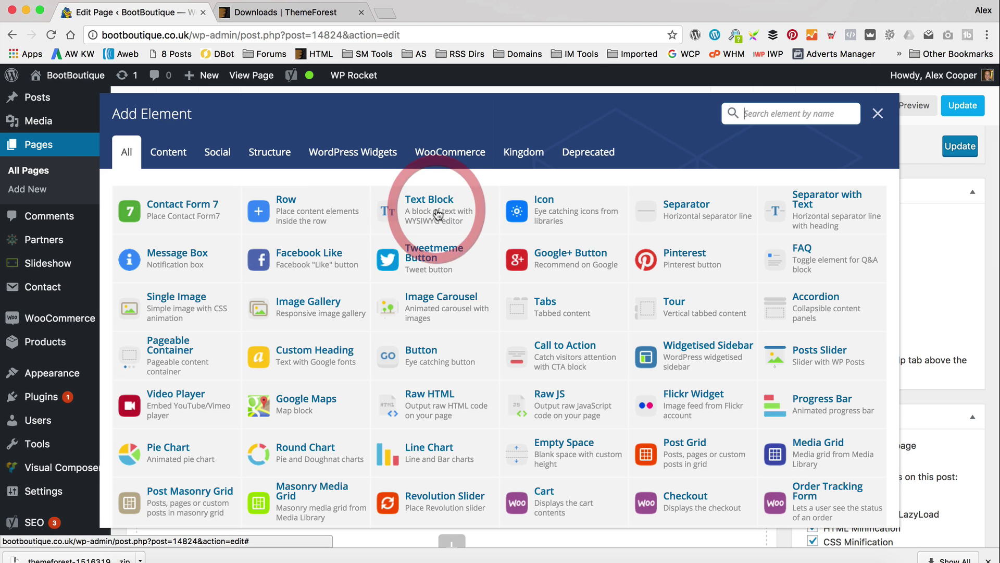
pyautogui.click(504, 162)
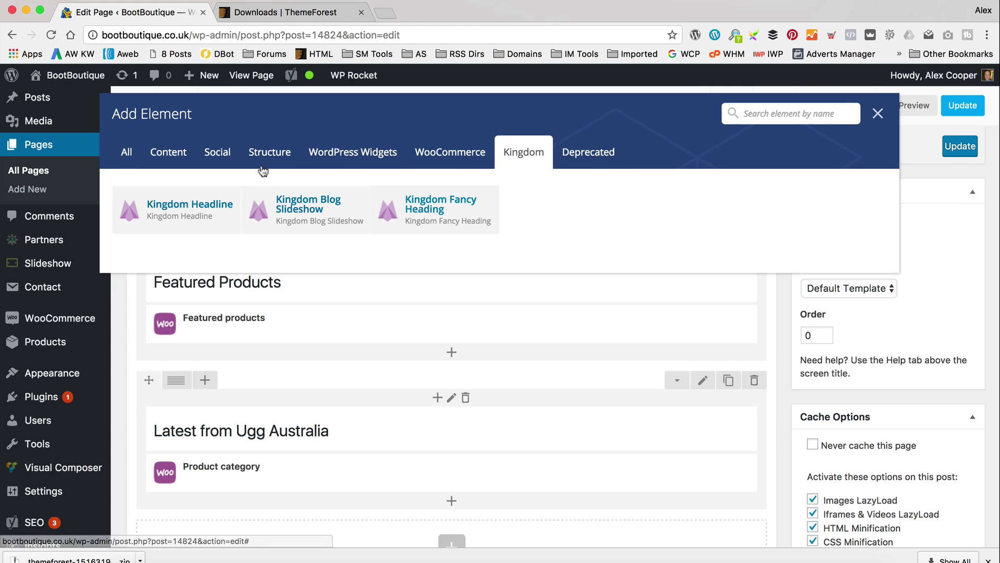
pyautogui.click(191, 214)
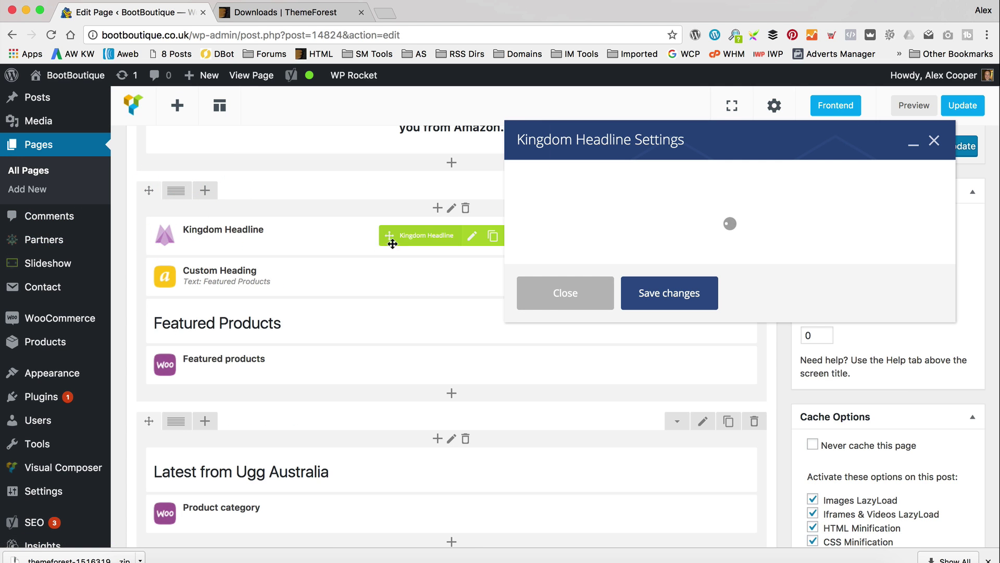
# Step: Set the headline title to "Kingdom Headline", save the element and update the homepage
pyautogui.tripleClick(647, 221)
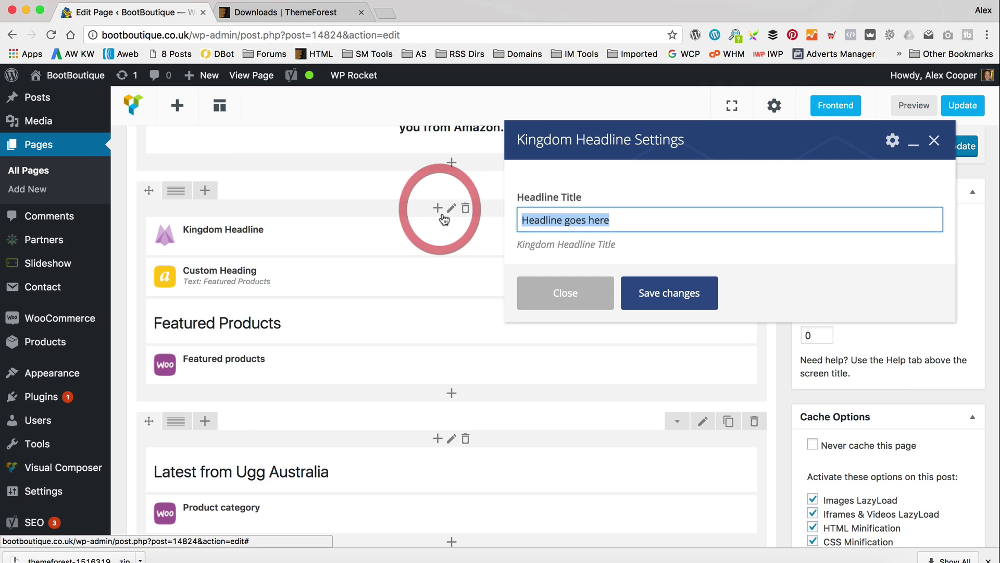
pyautogui.write('Kingdom Headline')
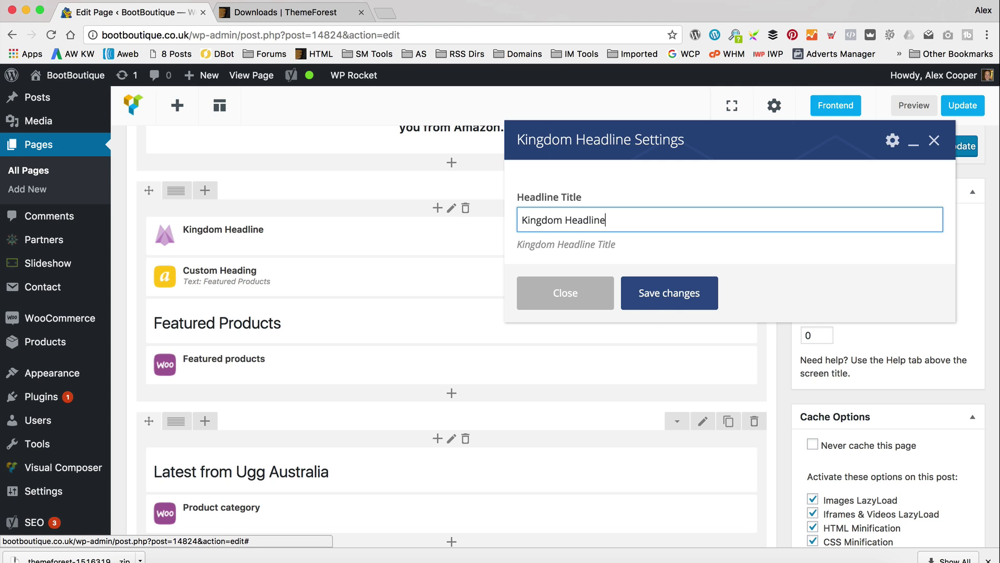
pyautogui.click(671, 305)
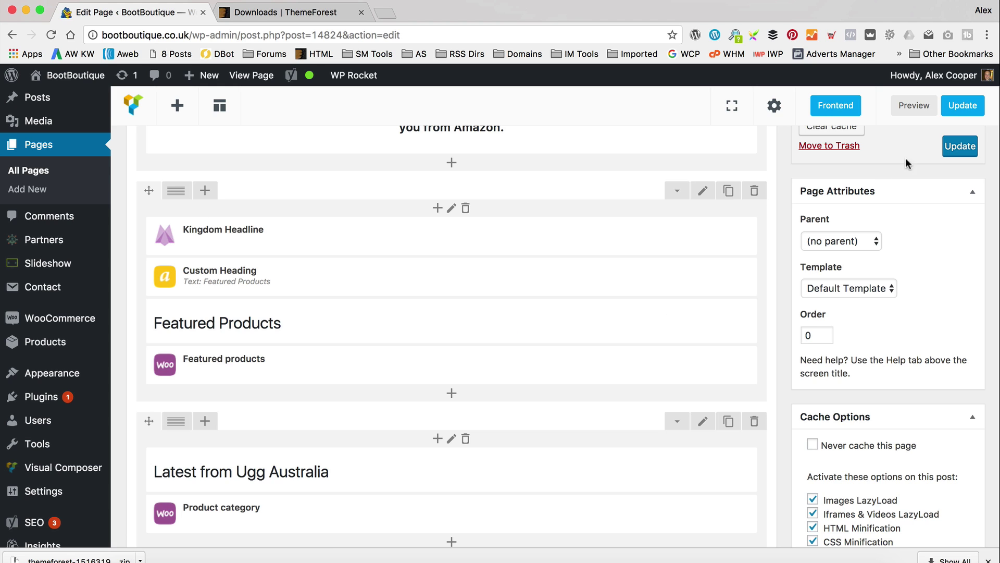
pyautogui.click(957, 108)
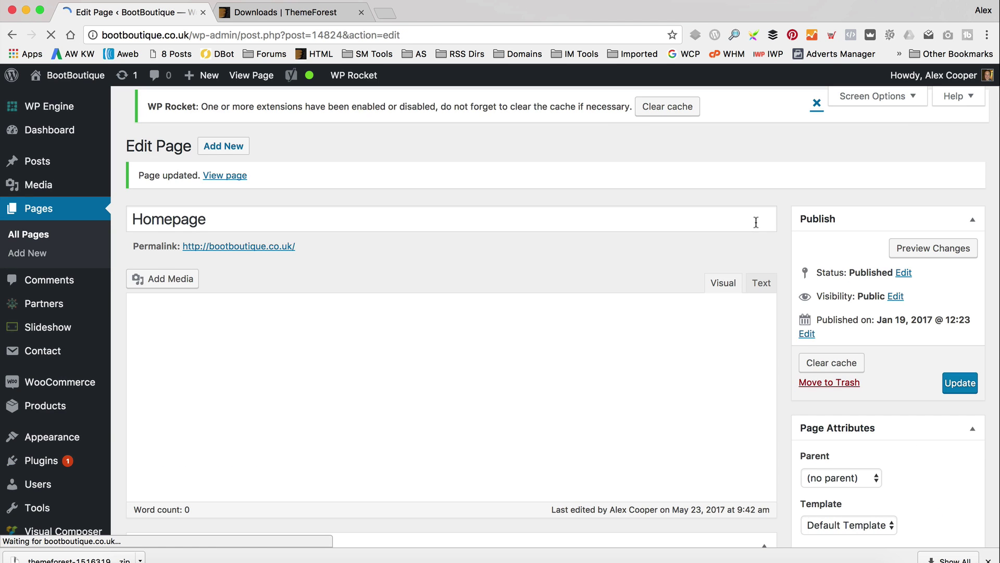
# Step: View the updated homepage and compare the Kingdom Headline, custom heading and text block headings above the featured products
pyautogui.click(224, 183)
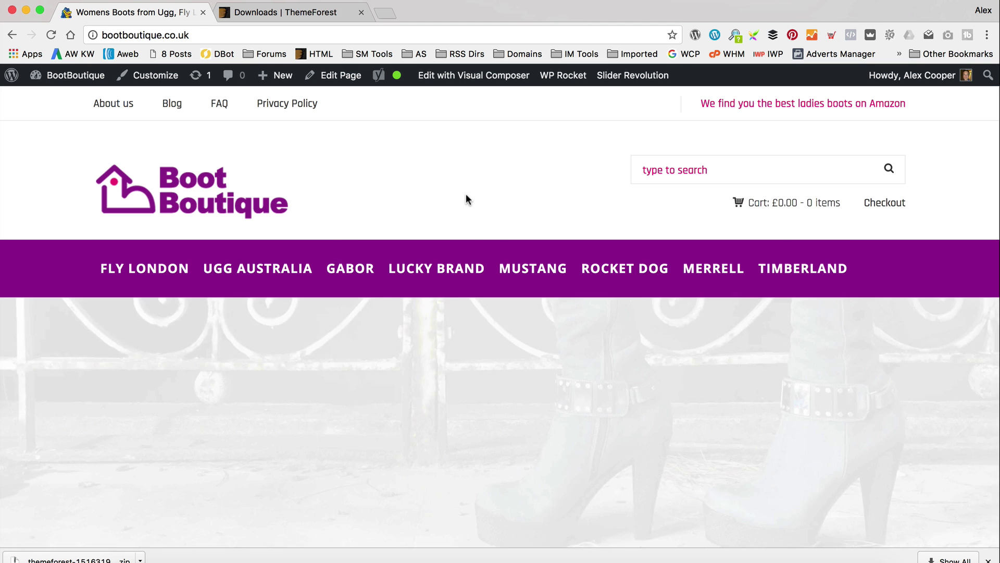
pyautogui.scroll(-6, 462, 202)
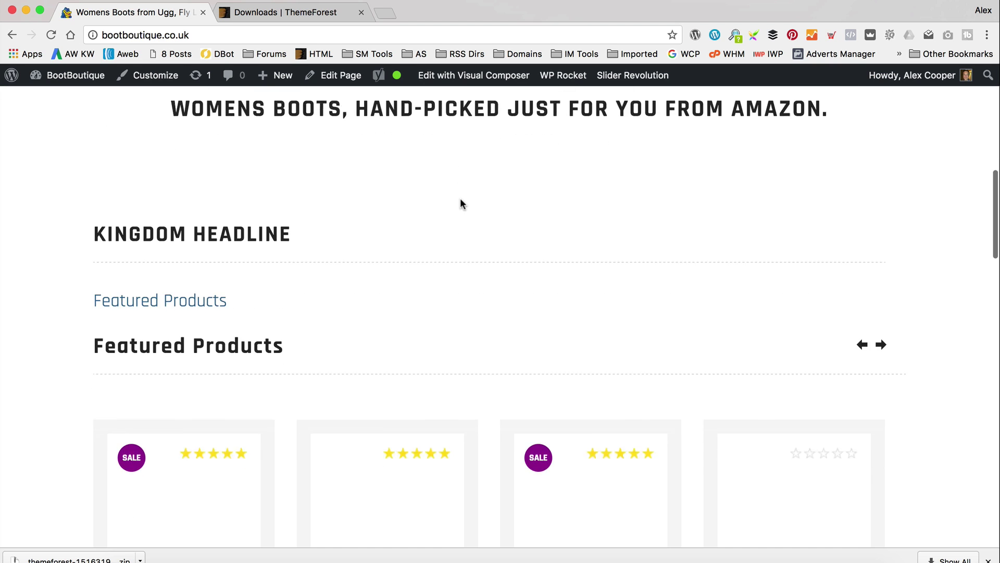
pyautogui.moveTo(85, 210); pyautogui.dragTo(498, 232)
pyautogui.click(500, 233)
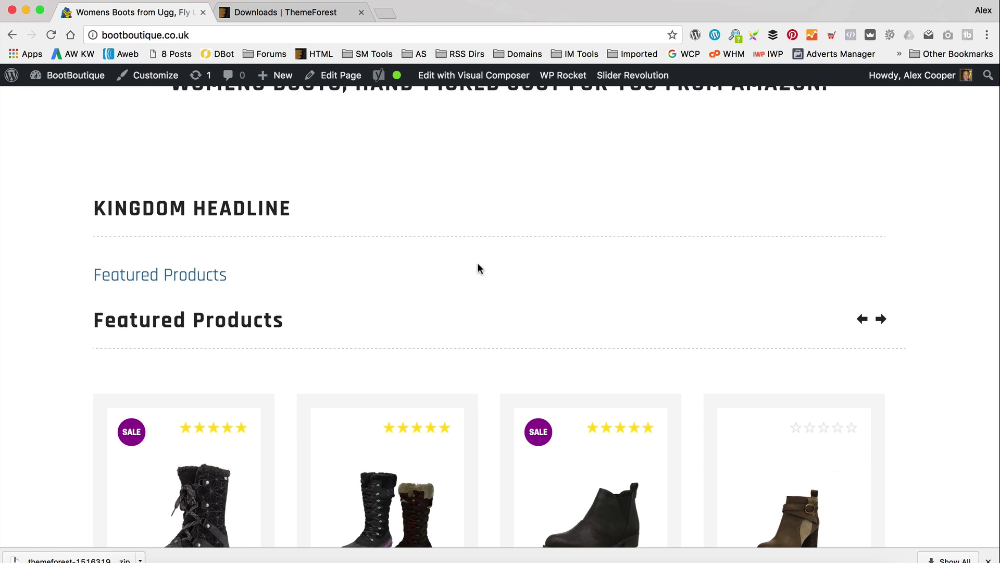
pyautogui.moveTo(297, 276); pyautogui.dragTo(85, 257)
pyautogui.click(368, 234)
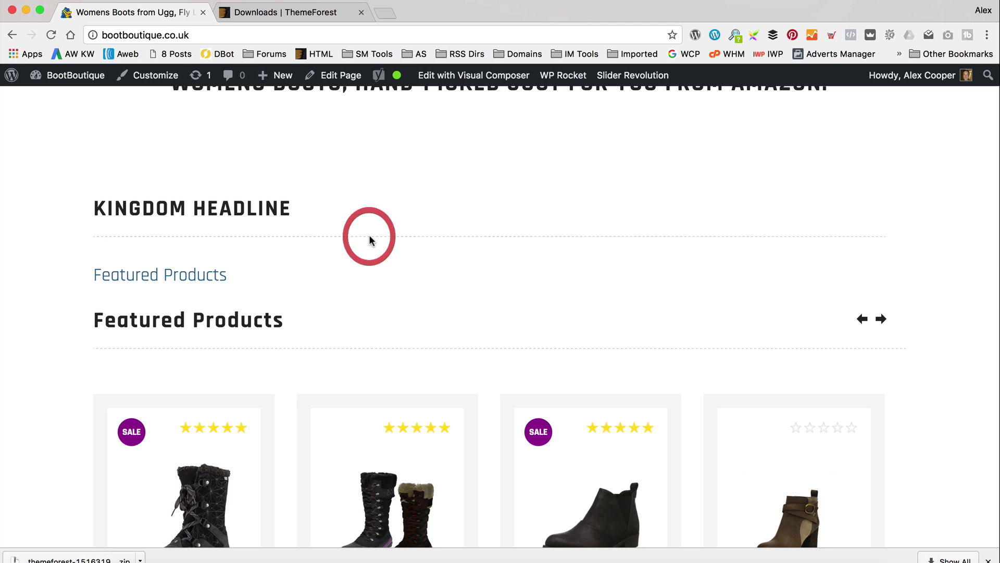
pyautogui.scroll(-1, 244, 271)
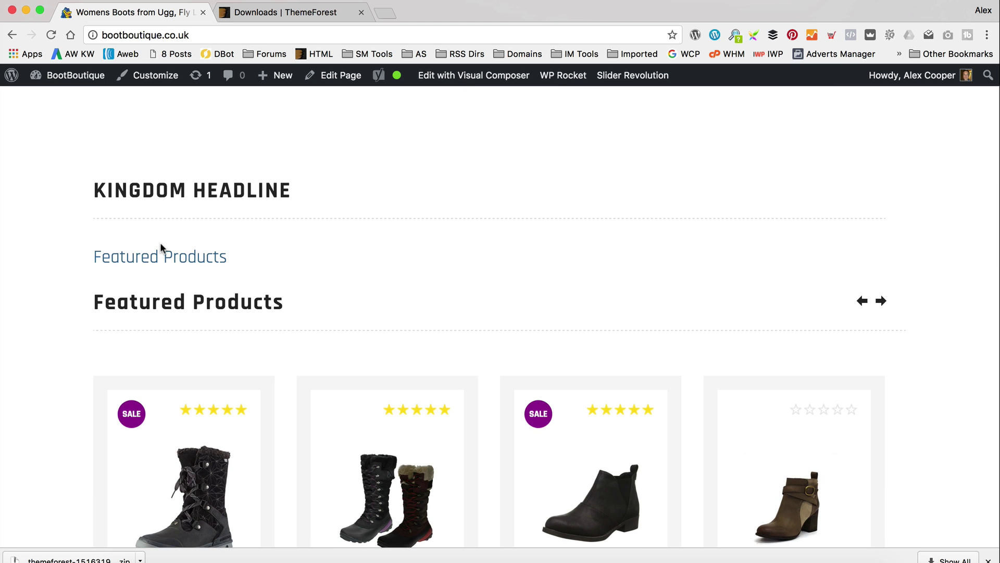
pyautogui.scroll(-2, 216, 277)
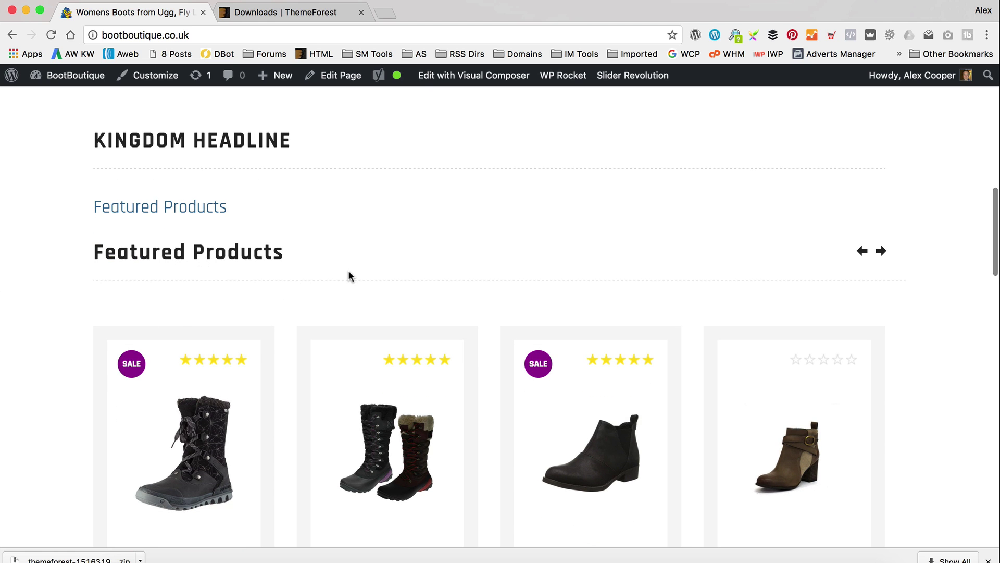
pyautogui.scroll(1, 144, 175)
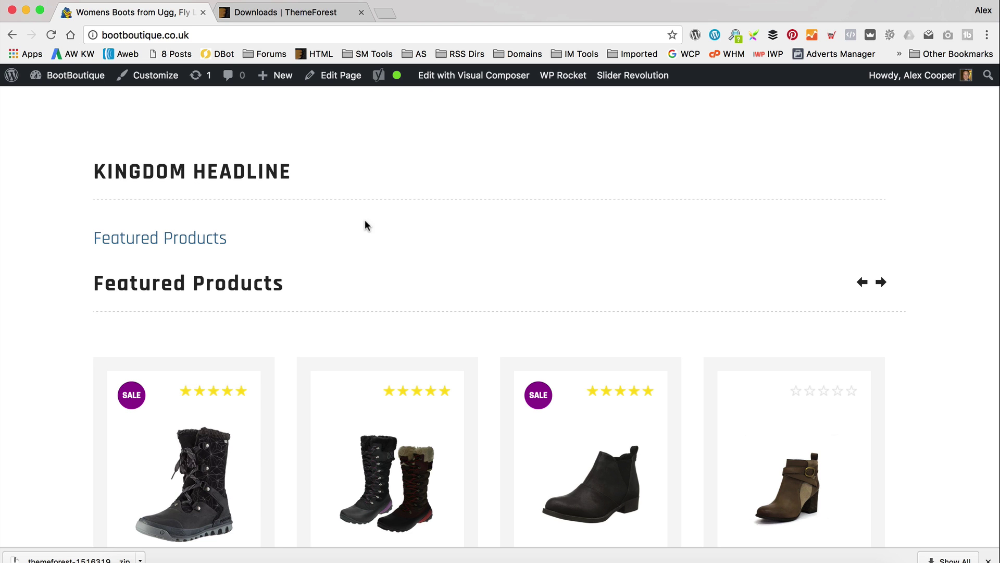
pyautogui.scroll(1, 390, 229)
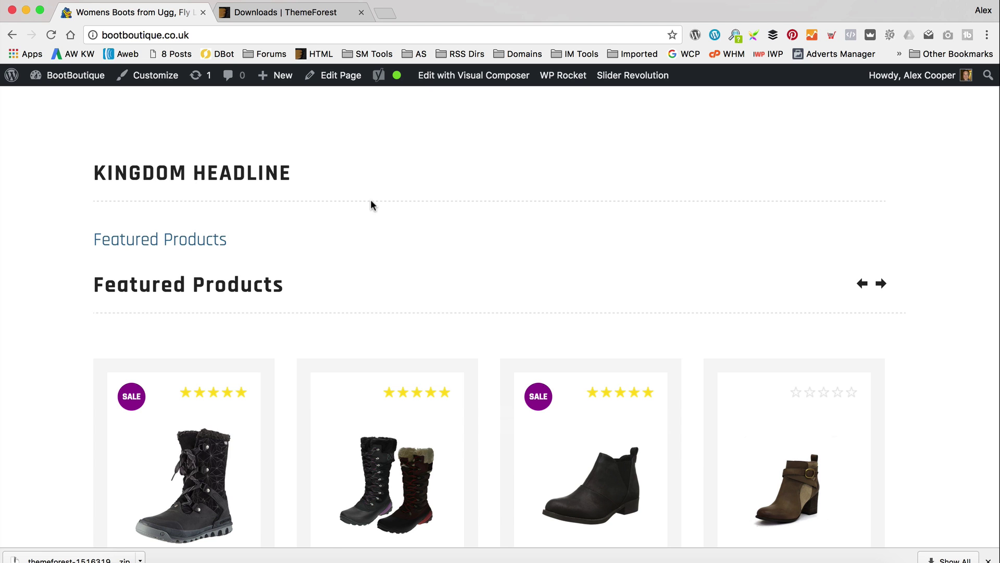
# Step: Open the homepage in the Visual Composer frontend editor and delete the Kingdom Headline element from the Featured Products row
pyautogui.click(472, 75)
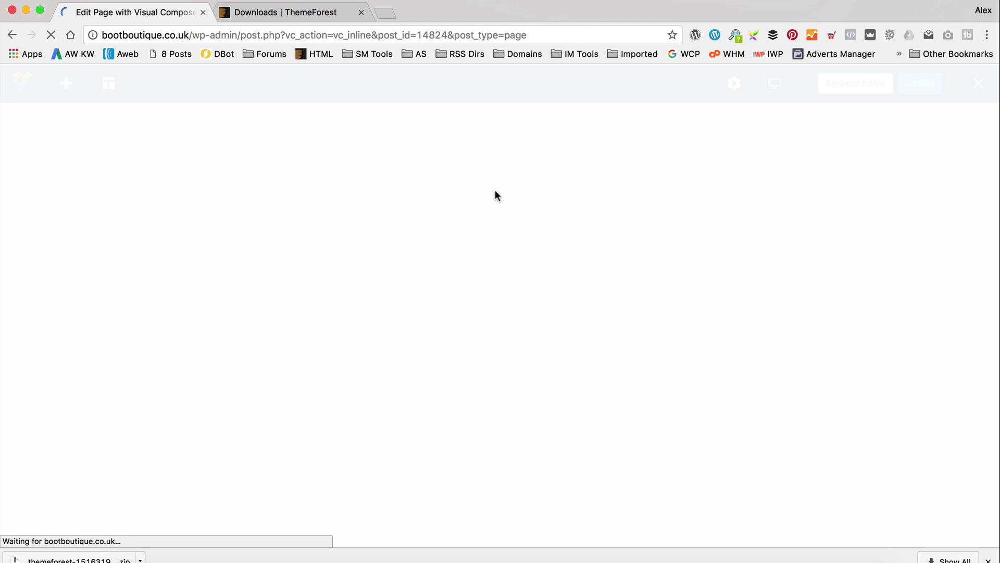
pyautogui.scroll(-10, 490, 190)
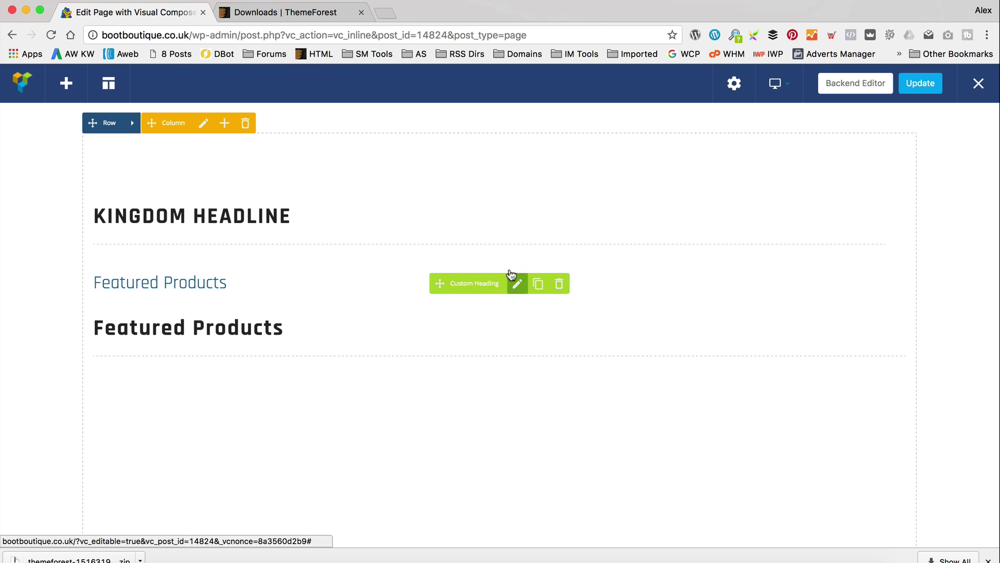
pyautogui.moveTo(509, 215)
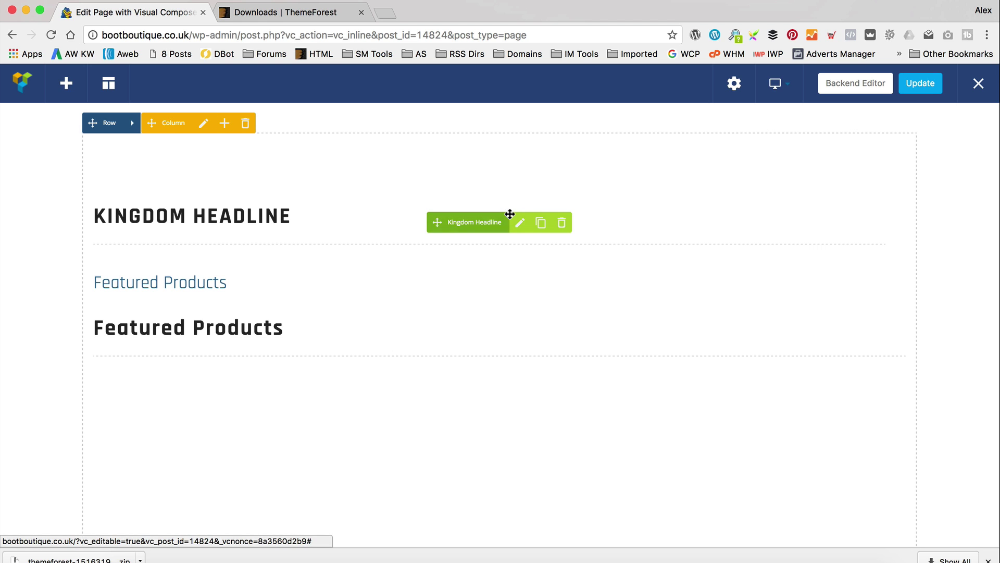
pyautogui.click(565, 225)
pyautogui.click(635, 133)
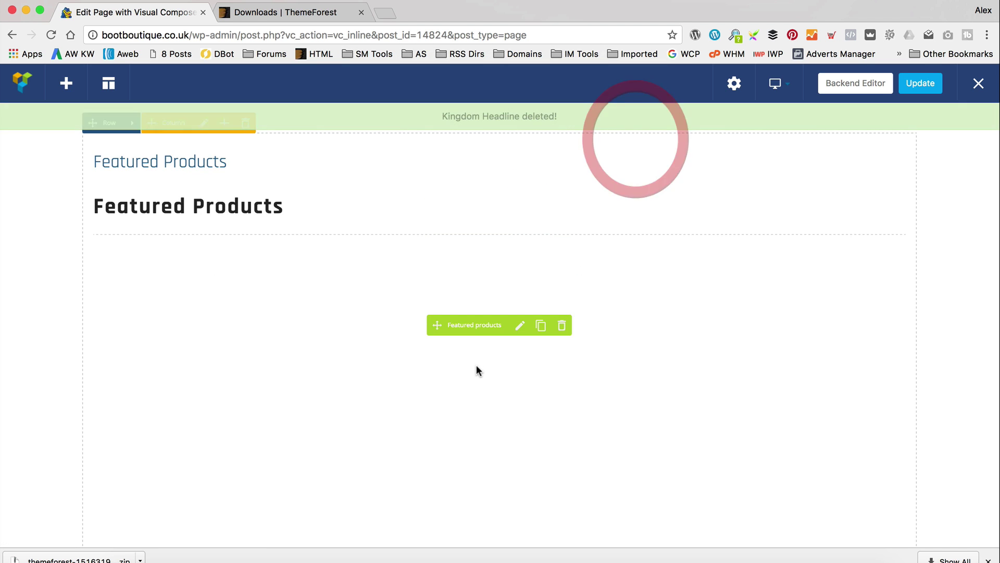
# Step: Delete the Custom Heading element above the Featured Products text heading and update the page
pyautogui.scroll(5, 489, 342)
pyautogui.moveTo(330, 290)
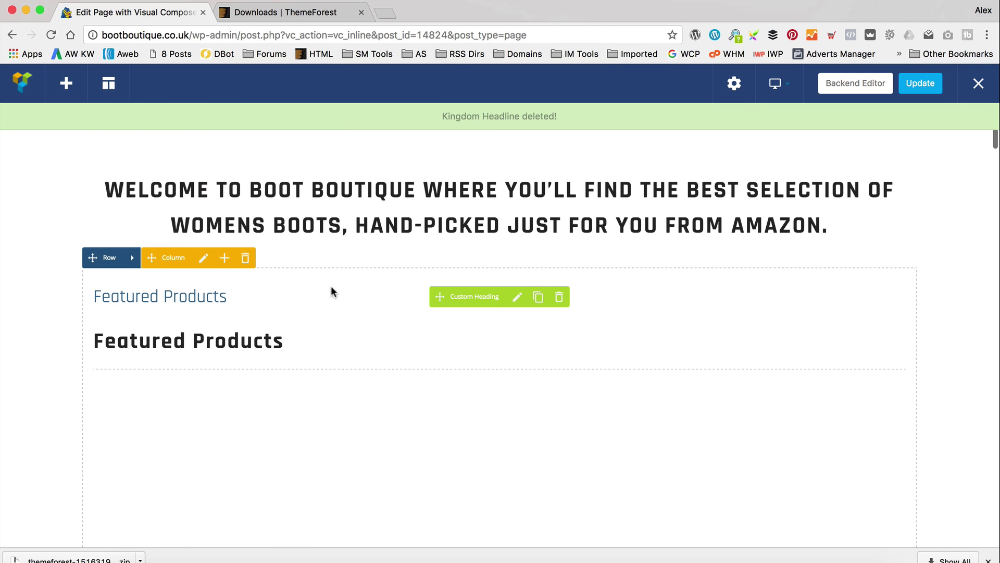
pyautogui.click(564, 297)
pyautogui.click(636, 134)
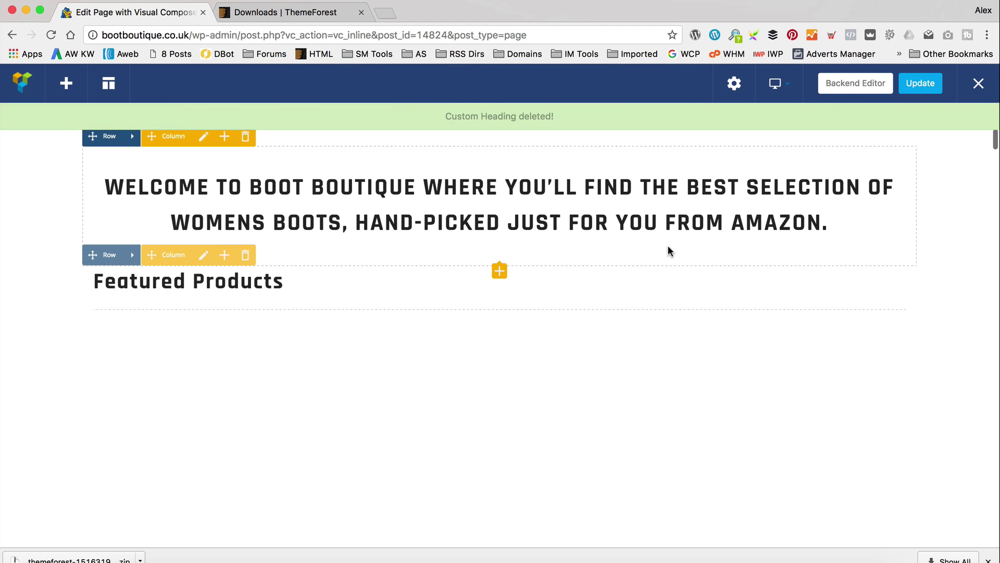
pyautogui.click(921, 83)
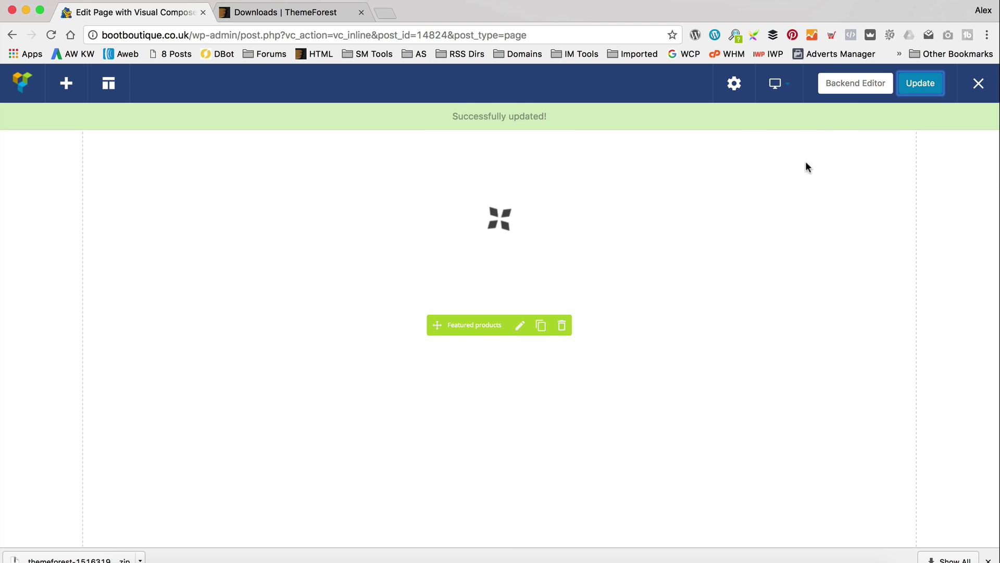
# Step: Switch to the backend editor and duplicate the Latest from Ugg Australia row twice
pyautogui.click(850, 85)
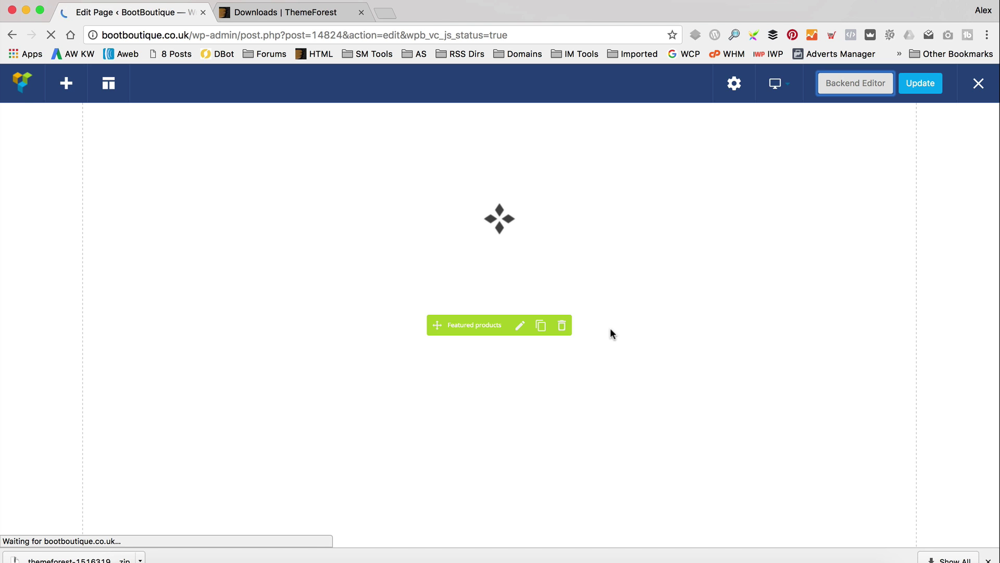
pyautogui.scroll(-5, 610, 333)
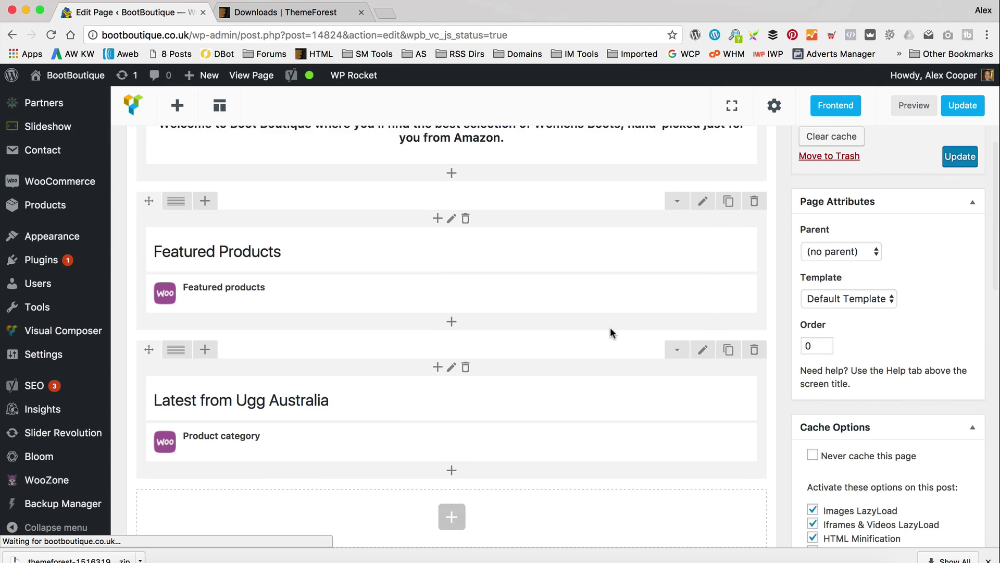
pyautogui.scroll(-3, 610, 329)
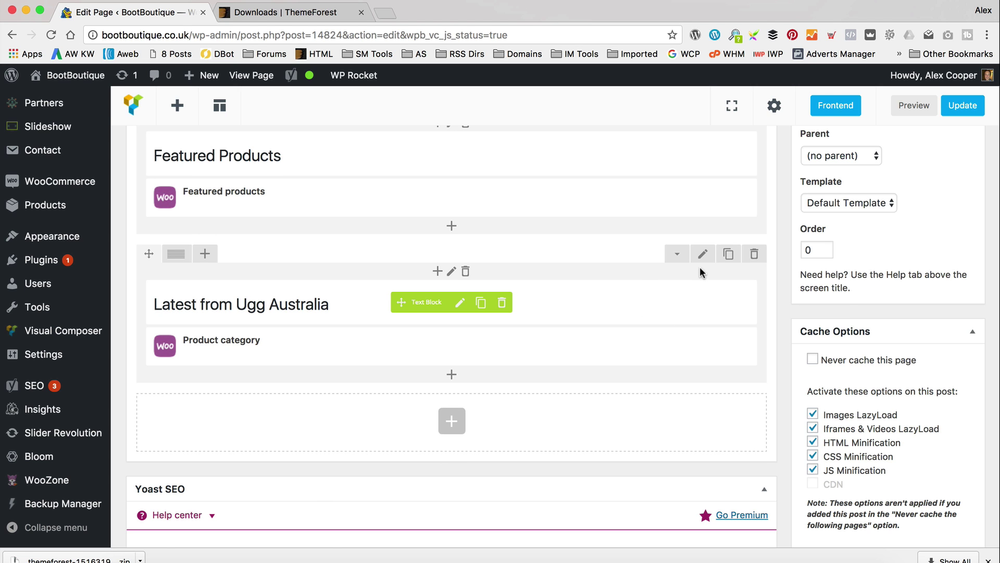
pyautogui.click(730, 255)
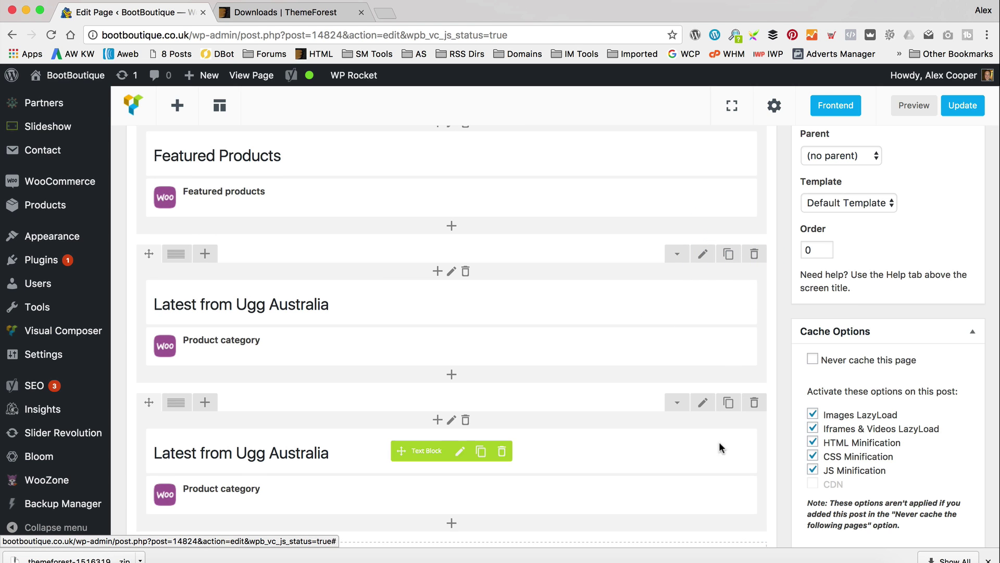
pyautogui.click(729, 402)
pyautogui.scroll(-5, 641, 451)
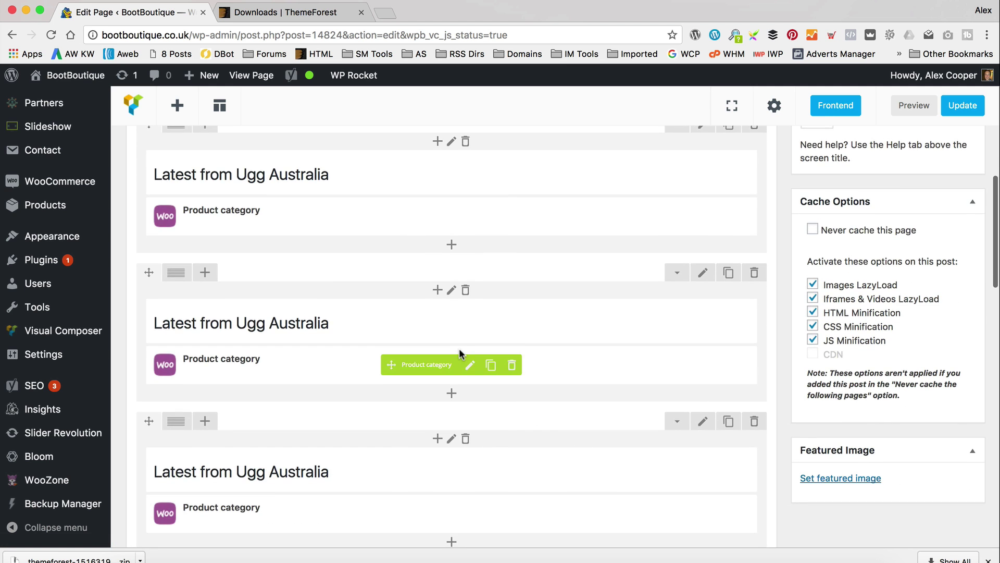
# Step: Change the first duplicated row's heading to "Latest from Rocket Dog" and save the text block
pyautogui.click(460, 309)
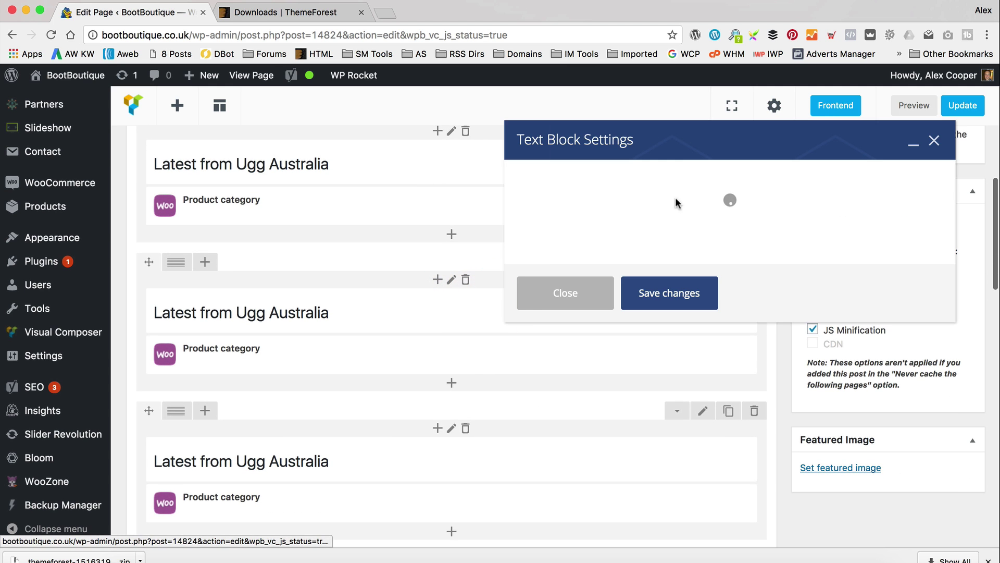
pyautogui.moveTo(821, 328); pyautogui.dragTo(667, 345)
pyautogui.write('Rocket Dog')
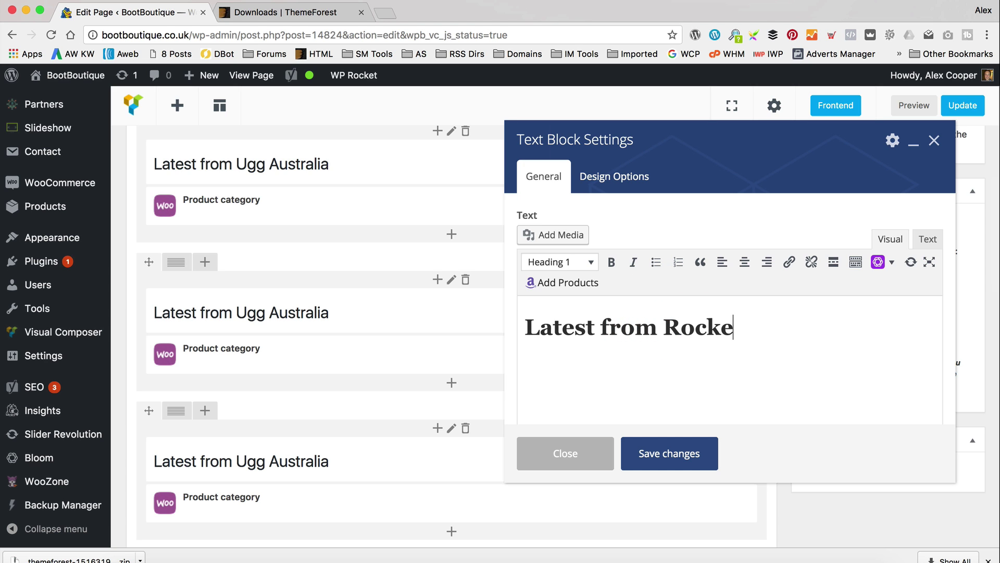
pyautogui.click(693, 458)
# Step: Set the product category element in the Rocket Dog row to the Rocket Dog category and save it
pyautogui.moveTo(510, 355)
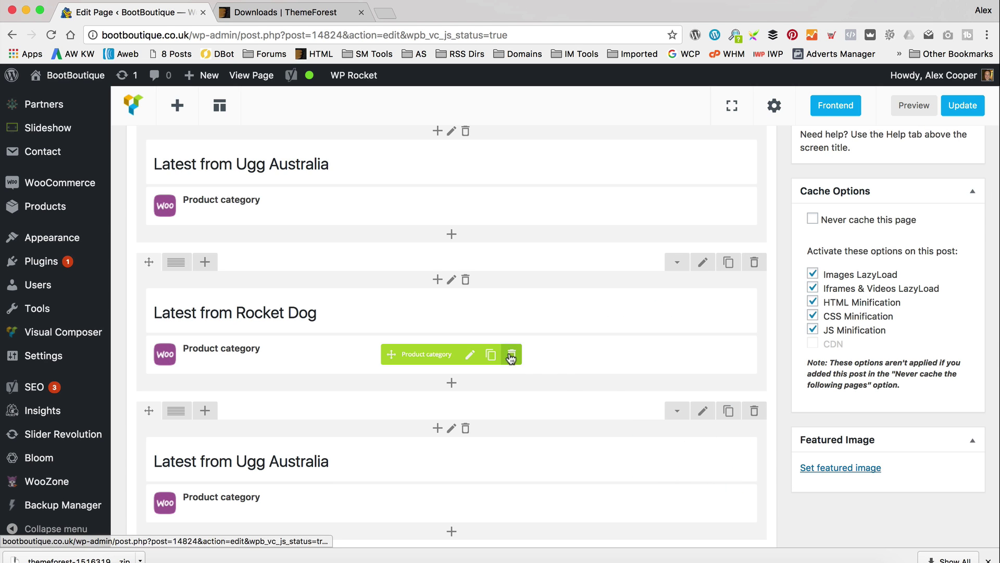
pyautogui.click(470, 356)
pyautogui.scroll(-3, 624, 330)
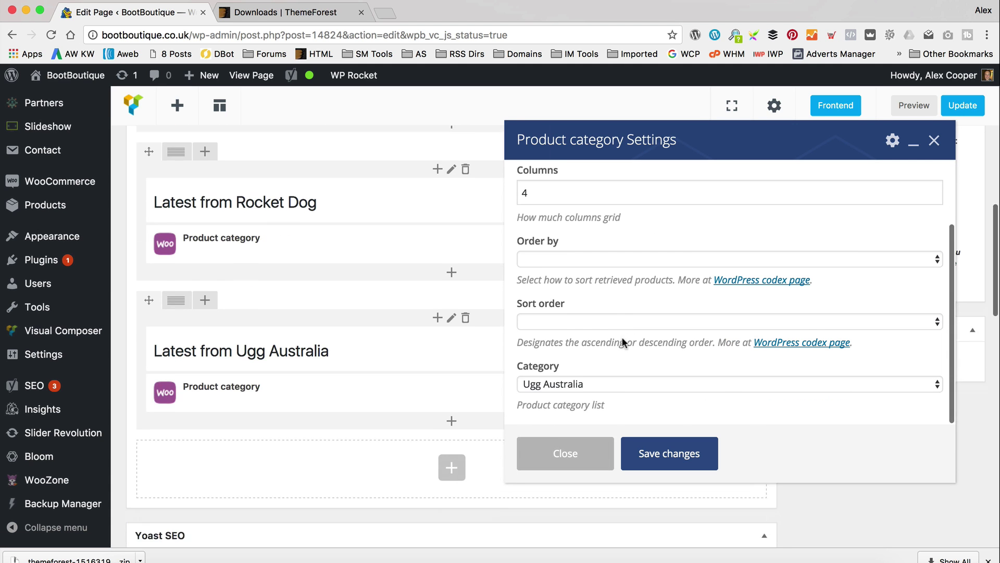
pyautogui.click(560, 384)
pyautogui.click(628, 463)
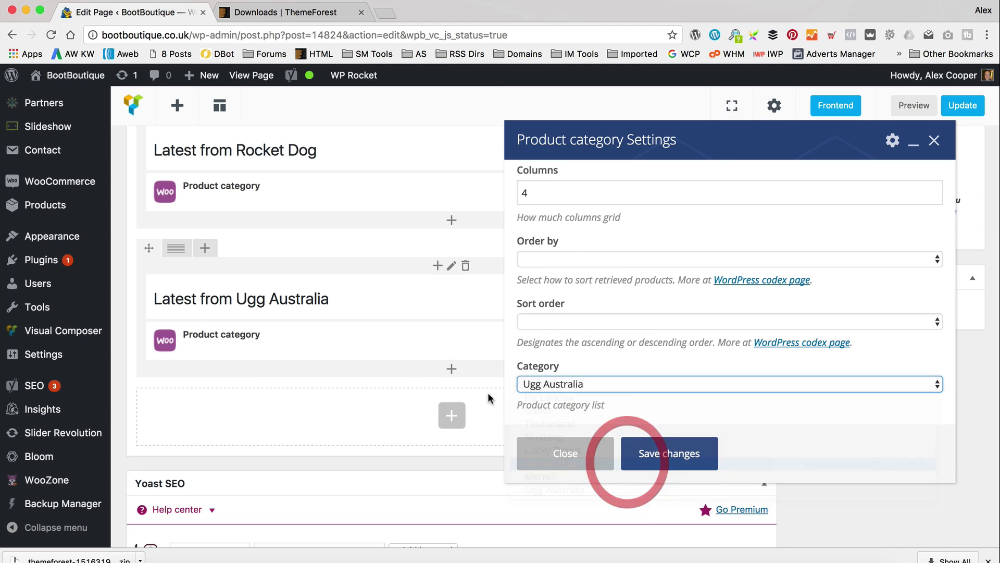
pyautogui.click(695, 456)
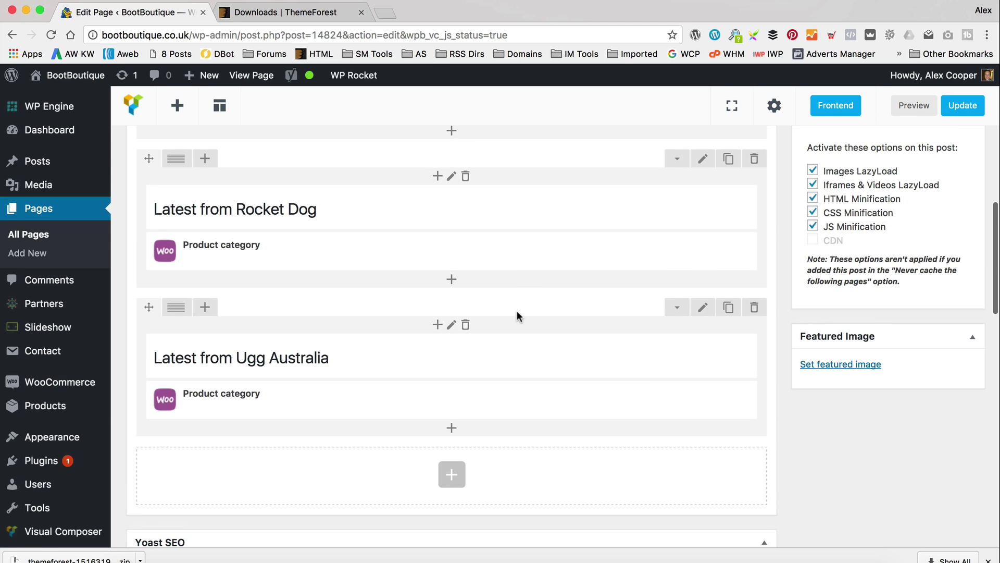
# Step: Change the last duplicated row's heading to "Latest from Lucky Brand" and save the text block
pyautogui.scroll(-1, 683, 299)
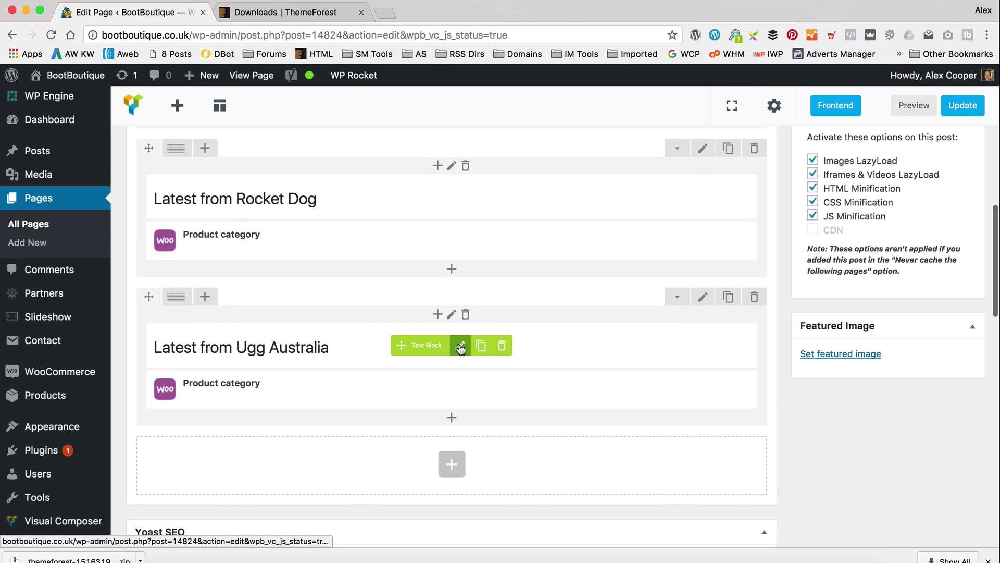
pyautogui.click(461, 346)
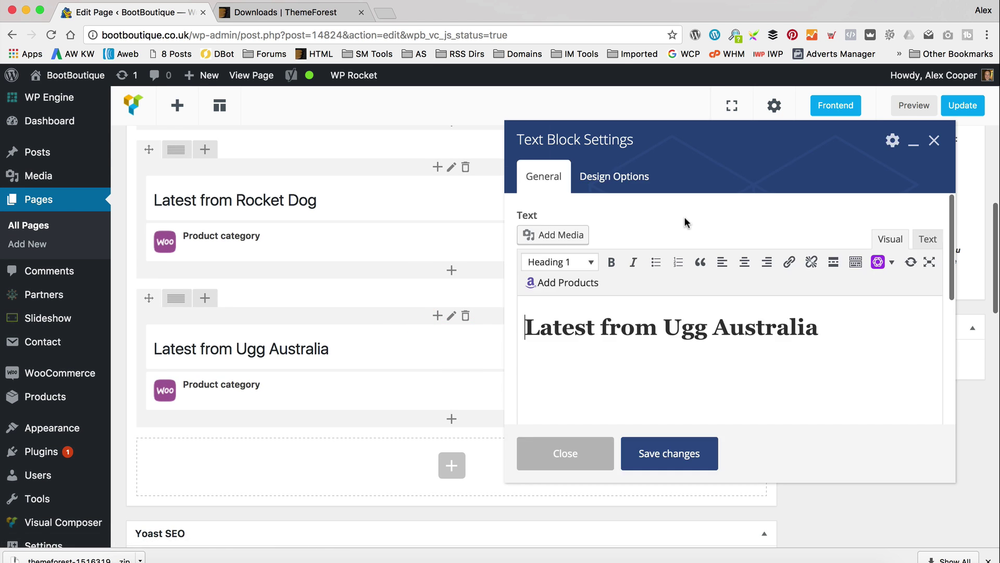
pyautogui.moveTo(862, 351); pyautogui.dragTo(664, 328)
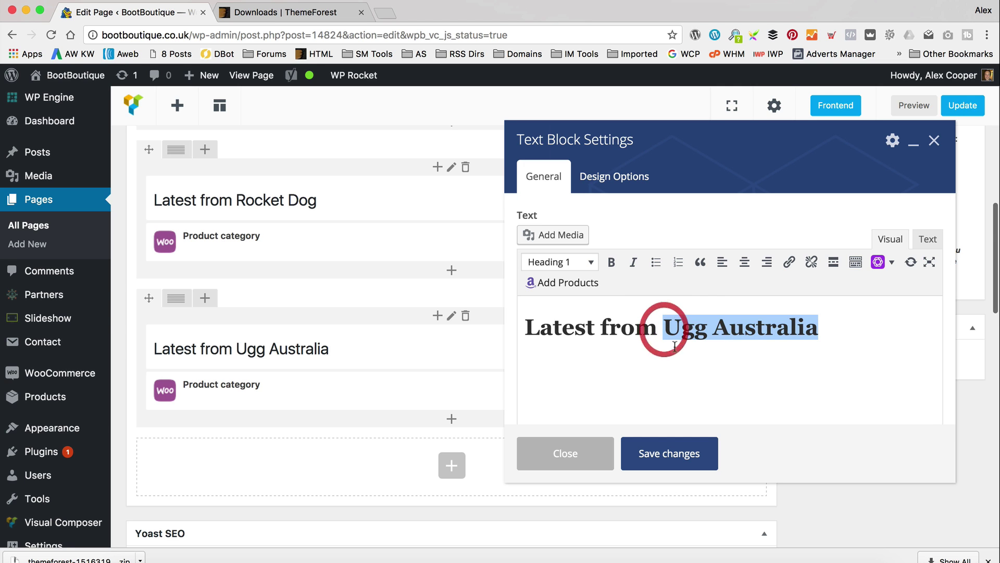
pyautogui.write('Lucky Brand')
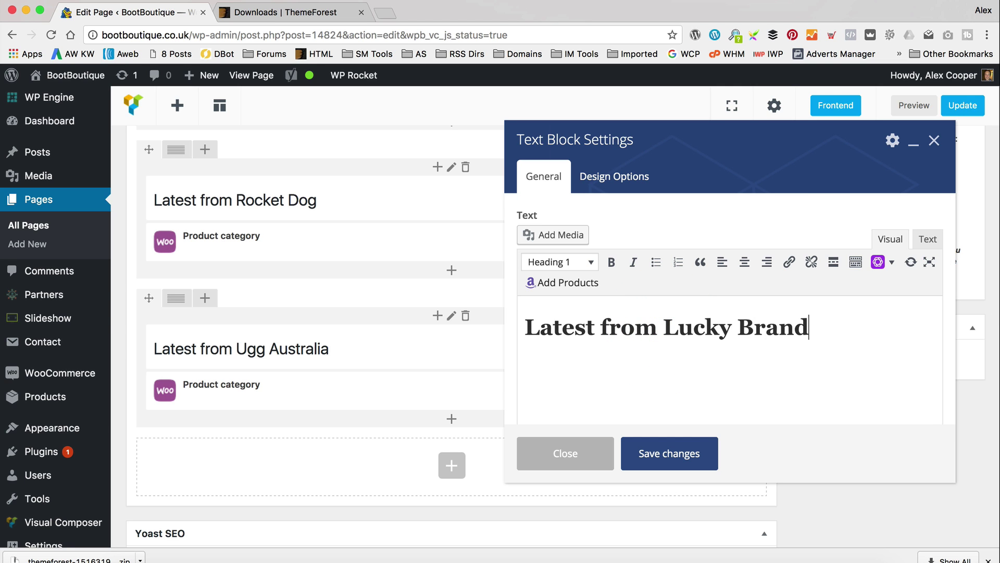
pyautogui.click(702, 458)
# Step: Set the product category element in the Lucky Brand row to the Lucky Brand category and save it
pyautogui.moveTo(655, 390)
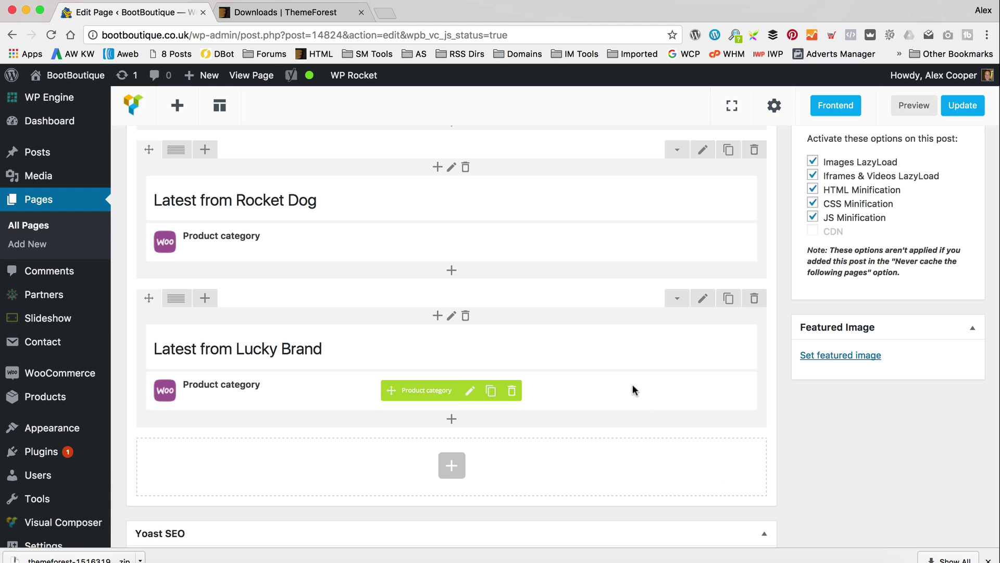
pyautogui.click(473, 391)
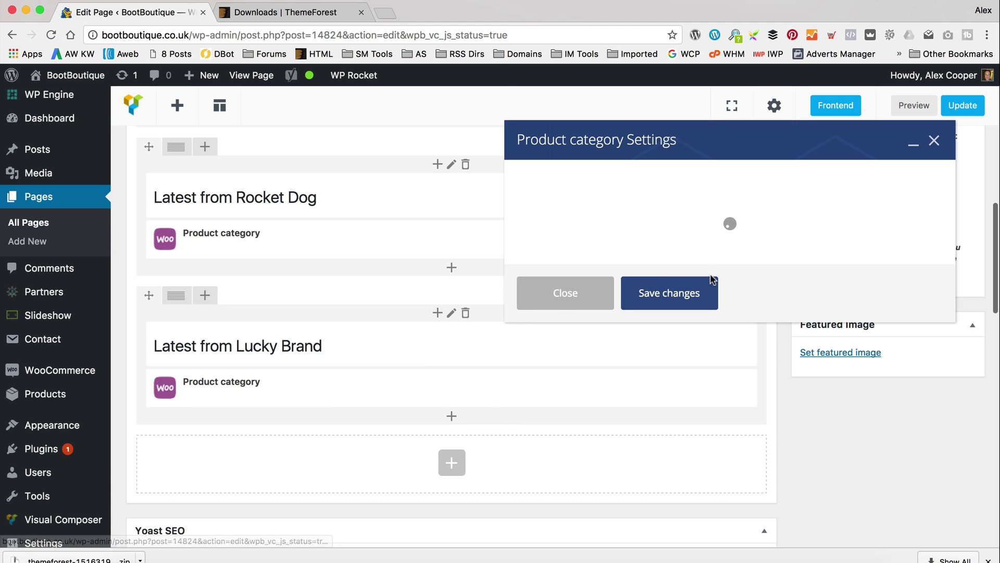
pyautogui.scroll(-3, 737, 372)
pyautogui.click(690, 384)
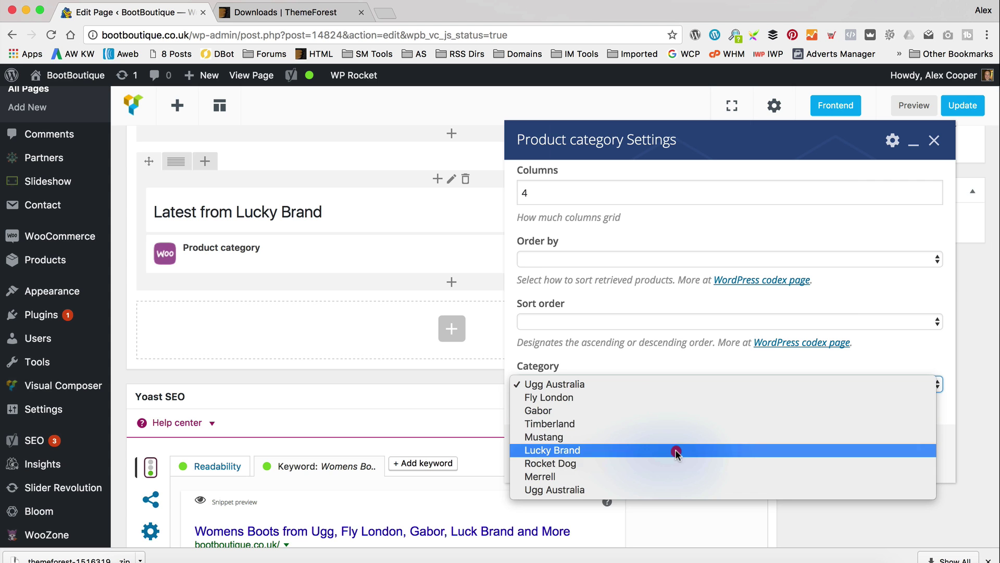
pyautogui.click(677, 450)
pyautogui.click(688, 464)
# Step: Duplicate the Latest from Lucky Brand row
pyautogui.scroll(3, 518, 354)
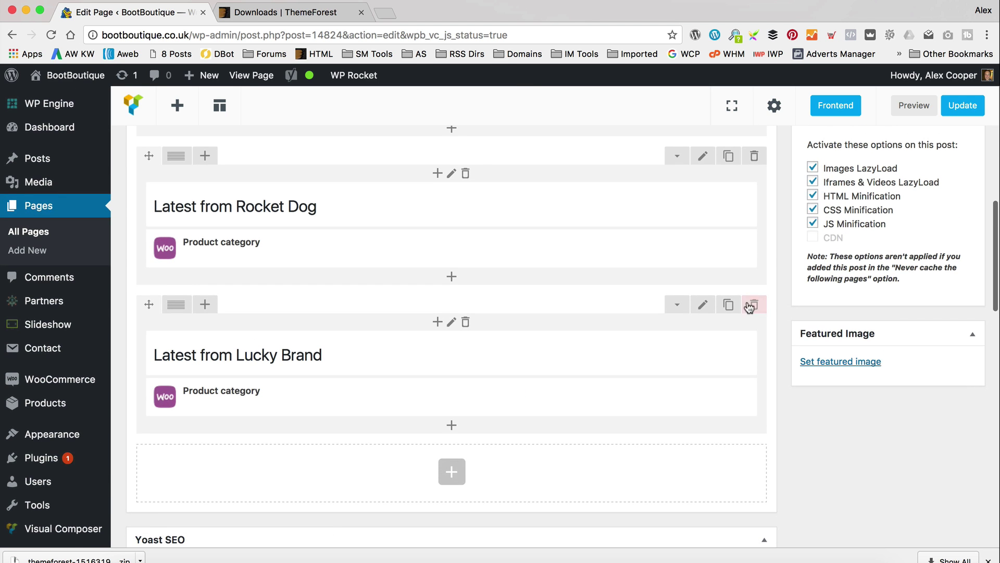
pyautogui.click(729, 305)
pyautogui.scroll(-3, 529, 402)
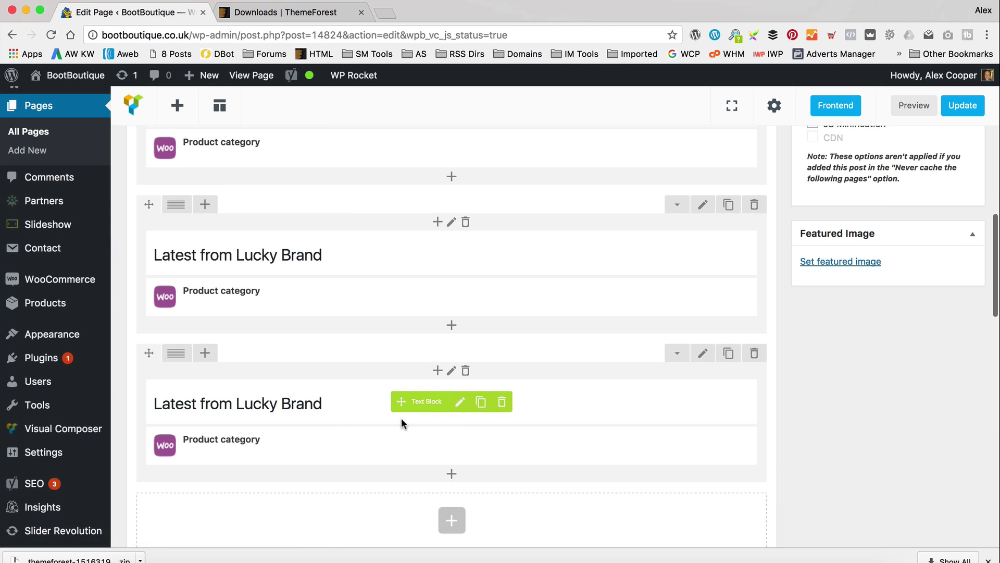
# Step: Change the last duplicated row's heading to "Latest from Gabor" and save the text block
pyautogui.click(459, 402)
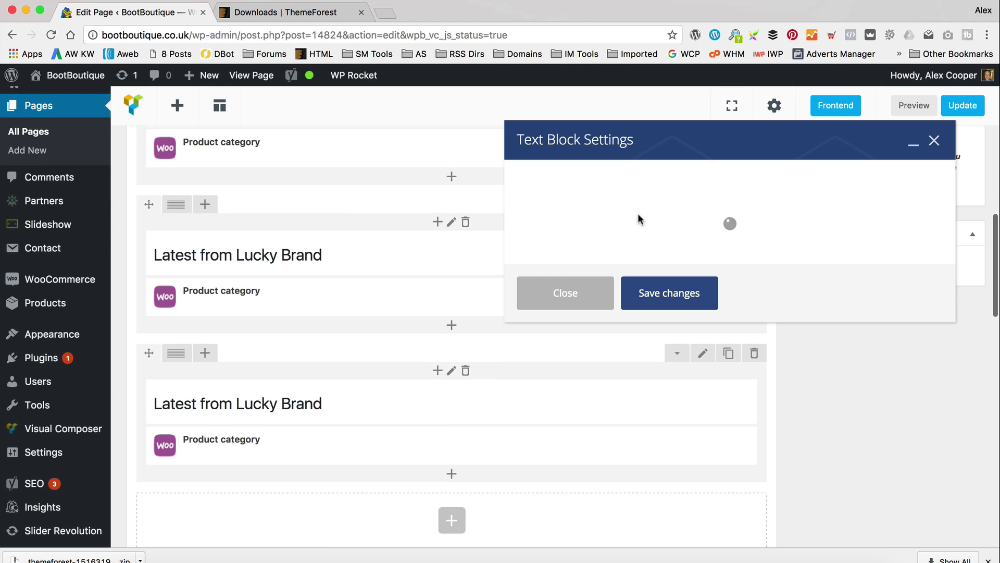
pyautogui.moveTo(814, 327)
pyautogui.mouseDown()
pyautogui.moveTo(660, 328)
pyautogui.moveTo(805, 328)
pyautogui.mouseUp()
pyautogui.write('Gabor')
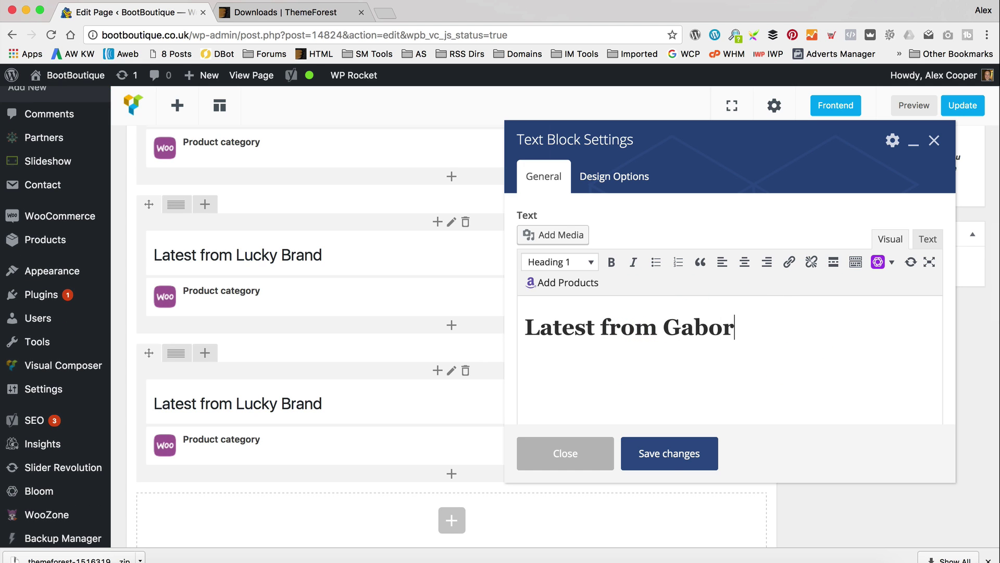
pyautogui.click(673, 466)
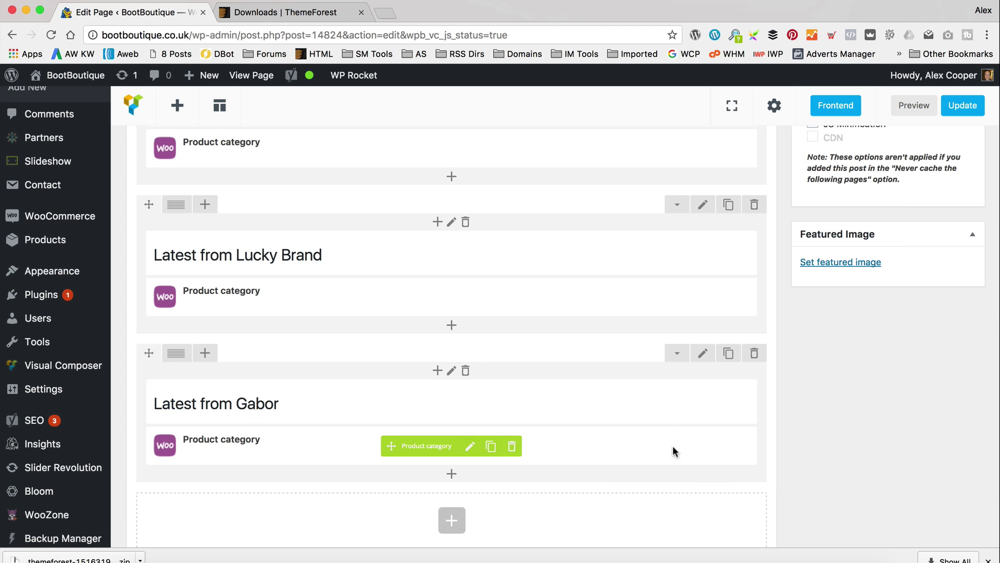
# Step: Set the product category element in the Gabor row to the Gabor category and save it
pyautogui.click(470, 446)
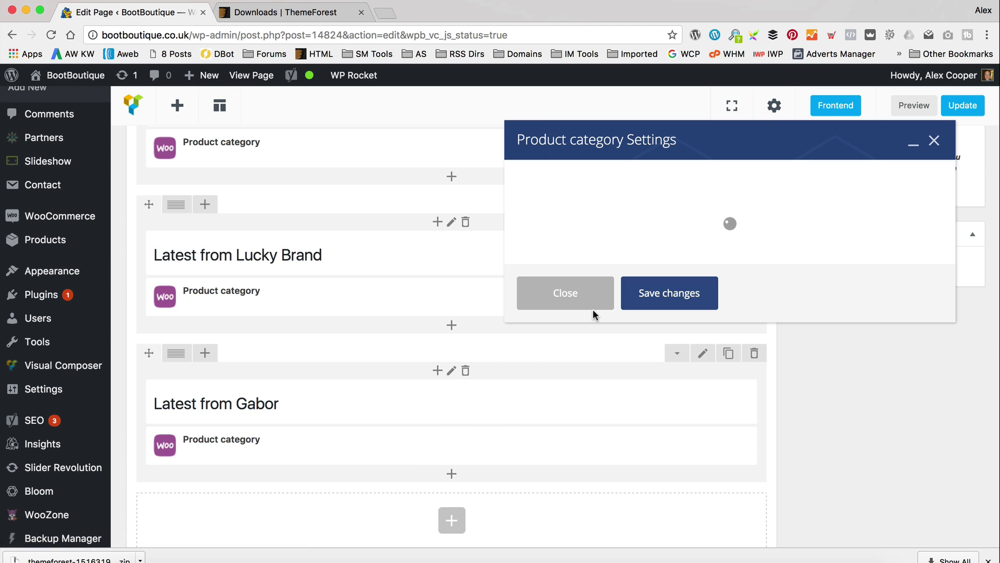
pyautogui.scroll(-5, 584, 328)
pyautogui.click(579, 384)
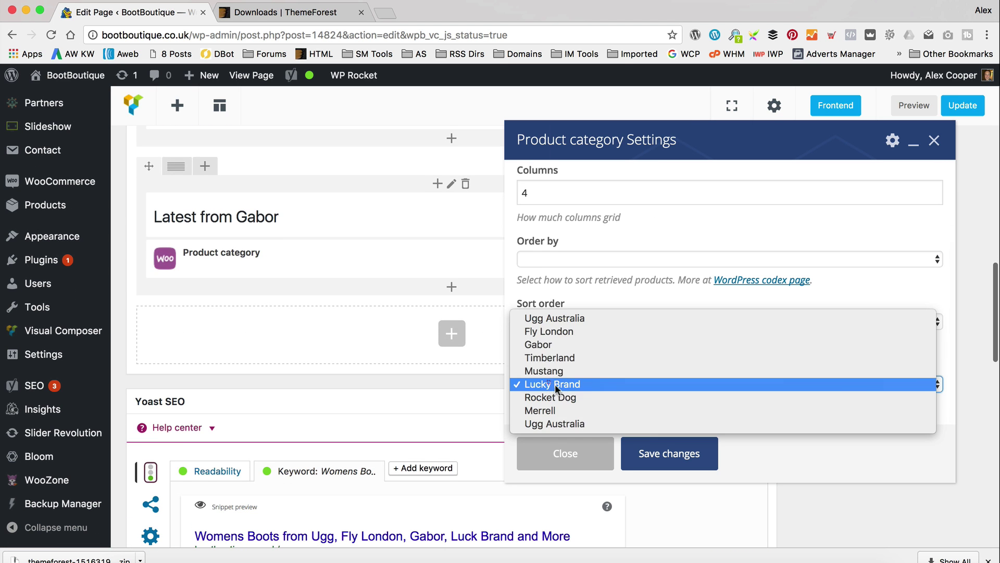
pyautogui.click(587, 343)
pyautogui.click(669, 454)
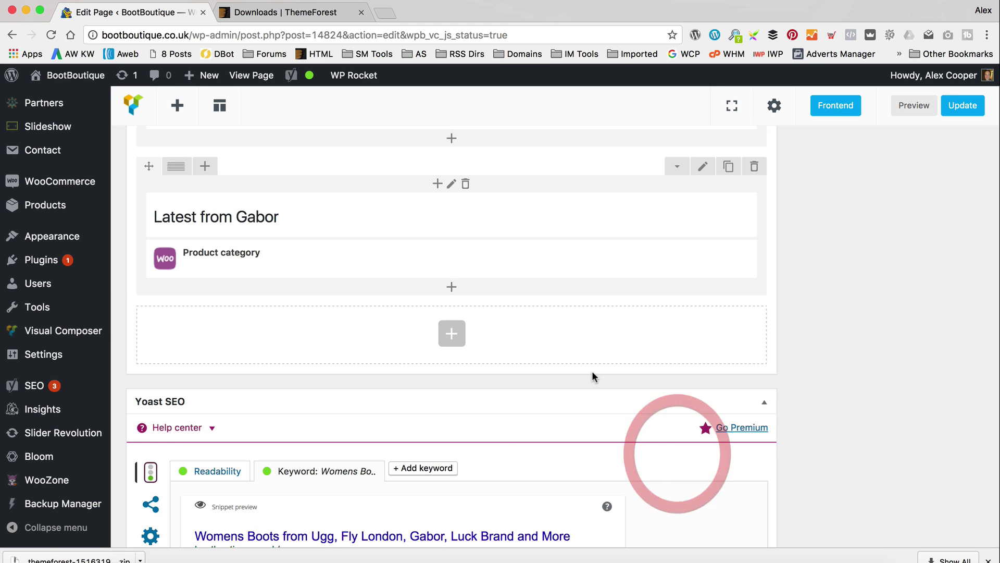
# Step: Duplicate the Latest from Gabor row and change the copy's heading to "Latest from the blog"
pyautogui.scroll(3, 592, 371)
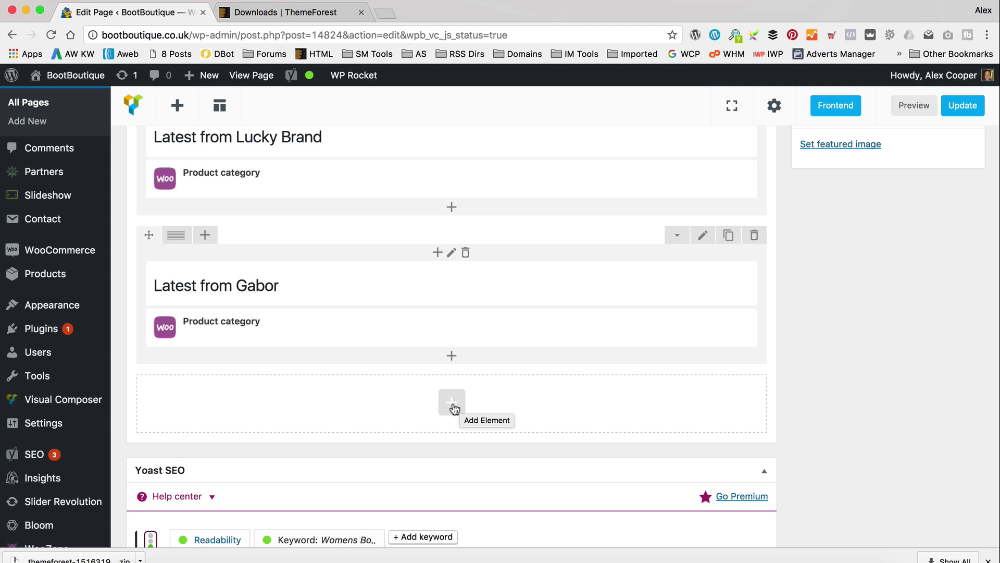
pyautogui.click(728, 235)
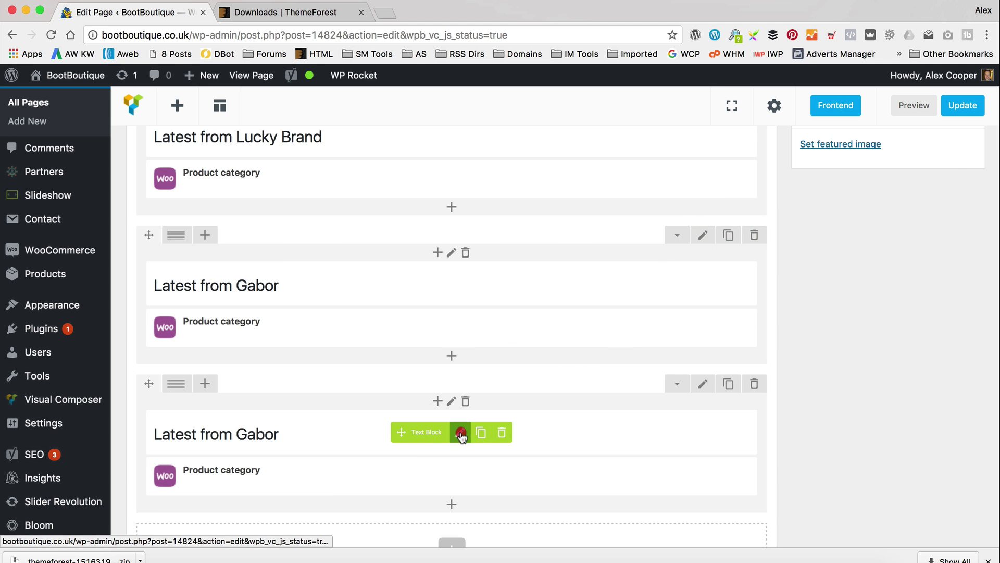
pyautogui.click(461, 432)
pyautogui.moveTo(766, 344); pyautogui.dragTo(662, 331)
pyautogui.write('the')
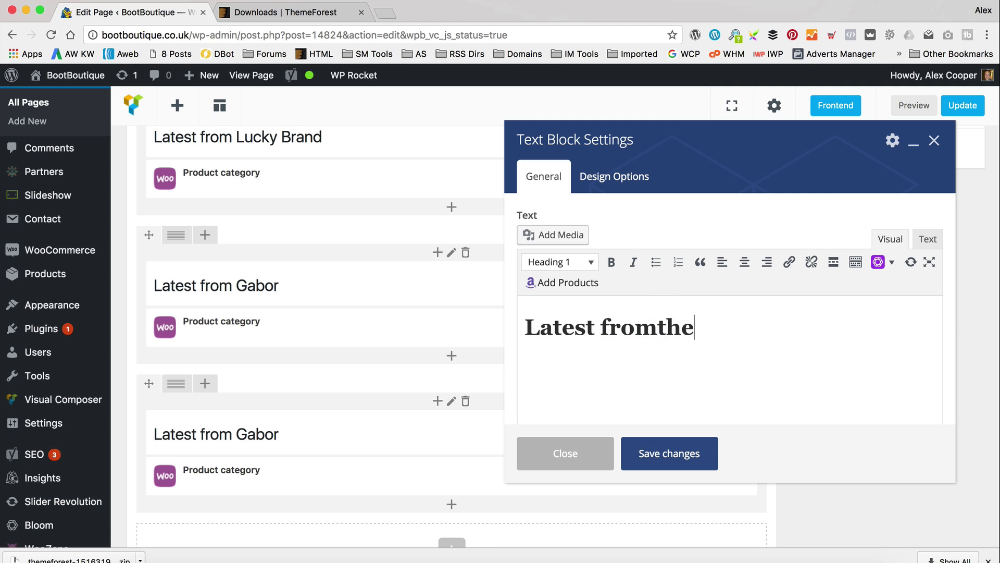
pyautogui.press('BackSpace')
pyautogui.press('BackSpace')
pyautogui.press('BackSpace')
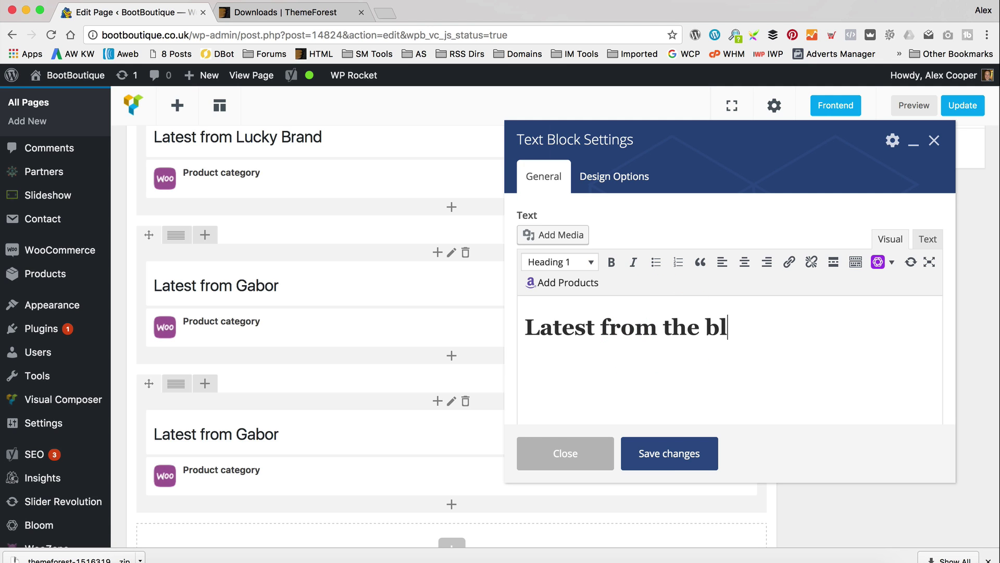
pyautogui.click(692, 455)
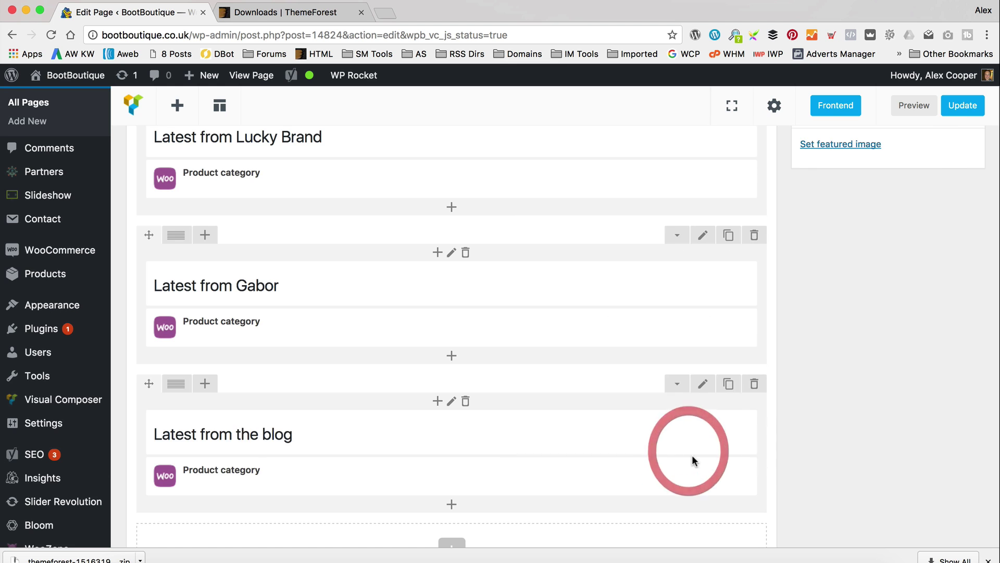
# Step: Delete the product category element from the Latest from the blog row
pyautogui.scroll(-3, 658, 389)
pyautogui.moveTo(350, 393)
pyautogui.click(512, 394)
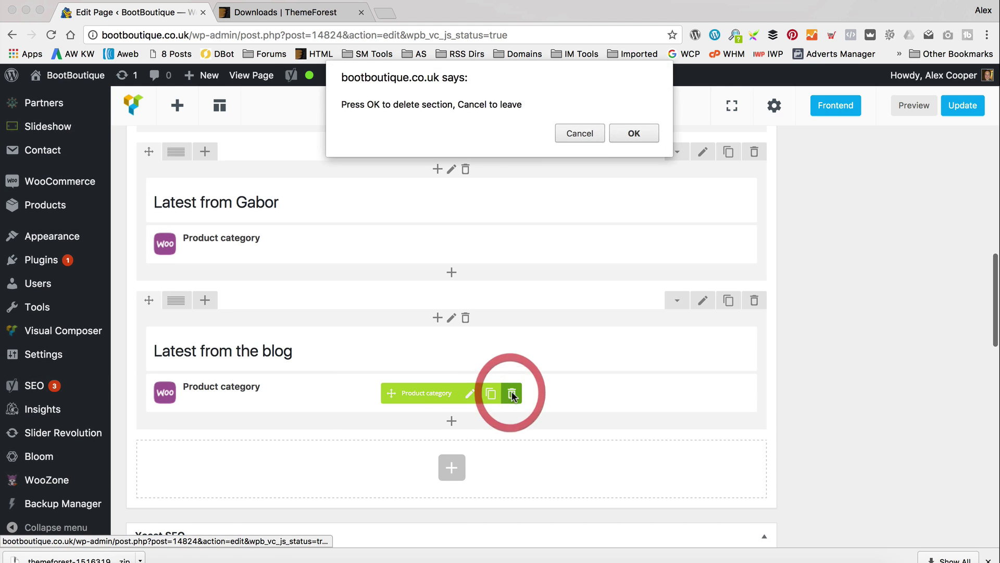
pyautogui.click(631, 132)
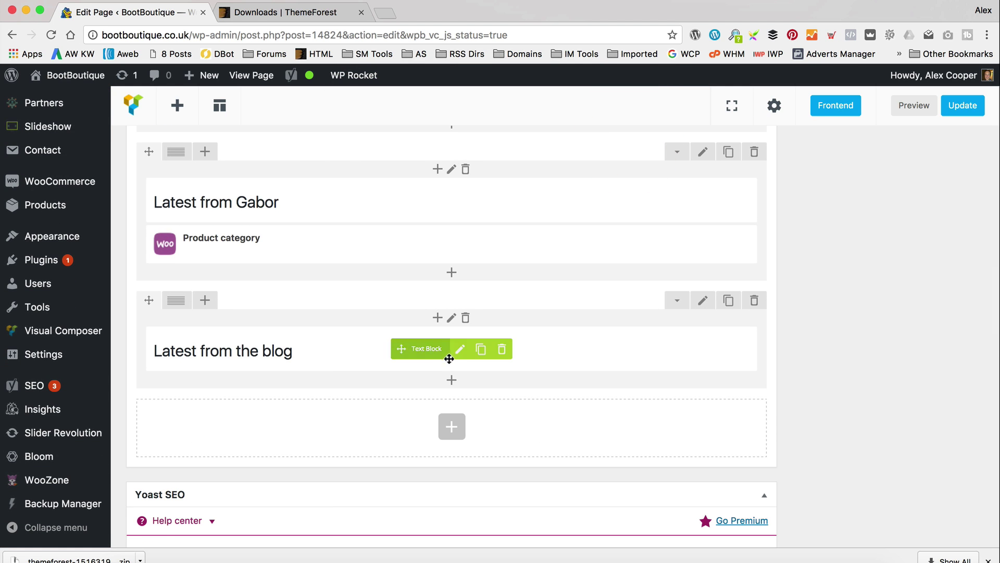
# Step: Add a Kingdom Blog Slideshow element with 1 column ordered by post_date under the blog heading, and update the page
pyautogui.click(451, 379)
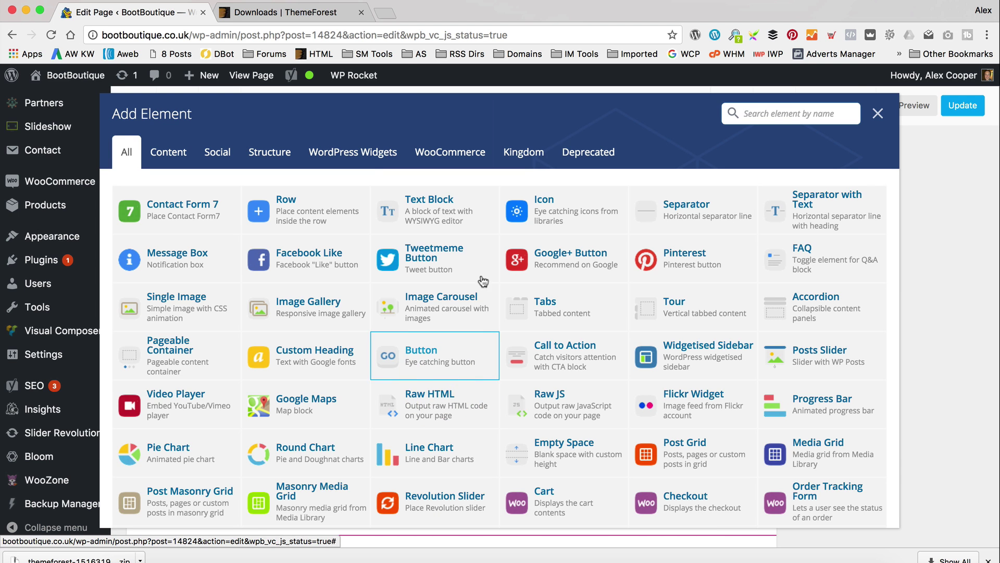
pyautogui.click(524, 152)
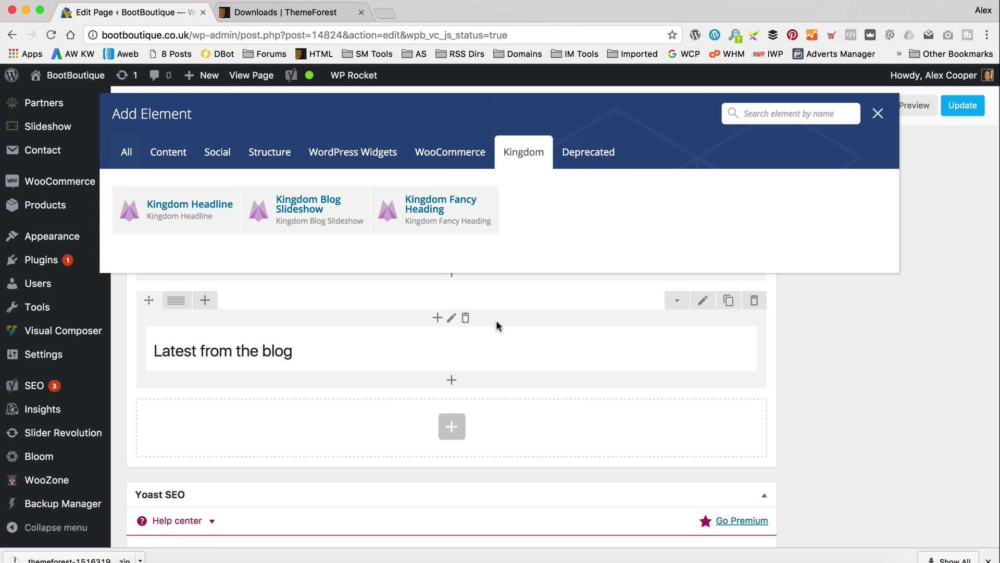
pyautogui.moveTo(326, 216)
pyautogui.mouseDown()
pyautogui.moveTo(577, 290)
pyautogui.moveTo(477, 437)
pyautogui.moveTo(470, 324)
pyautogui.moveTo(485, 427)
pyautogui.moveTo(517, 418)
pyautogui.mouseUp()
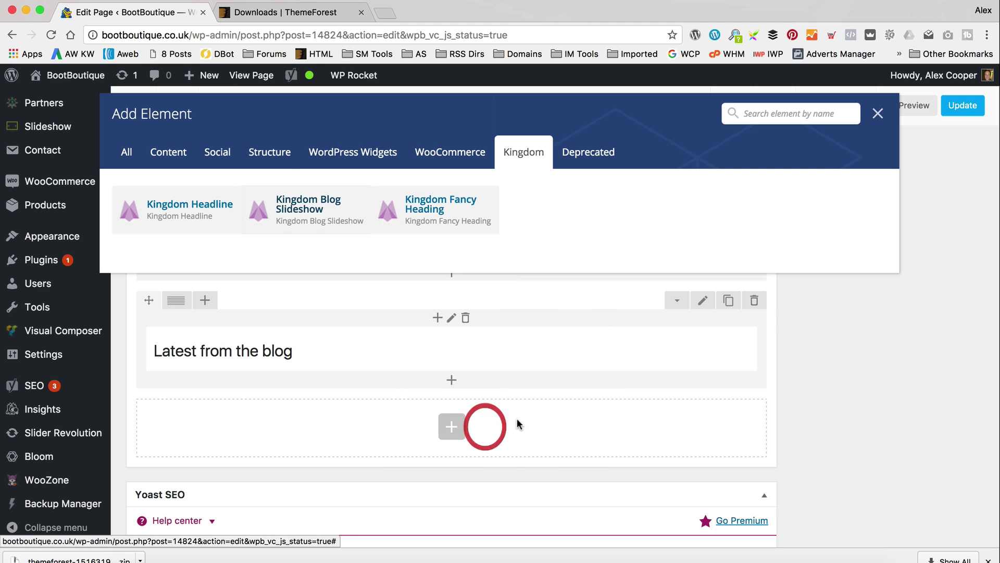
pyautogui.click(331, 216)
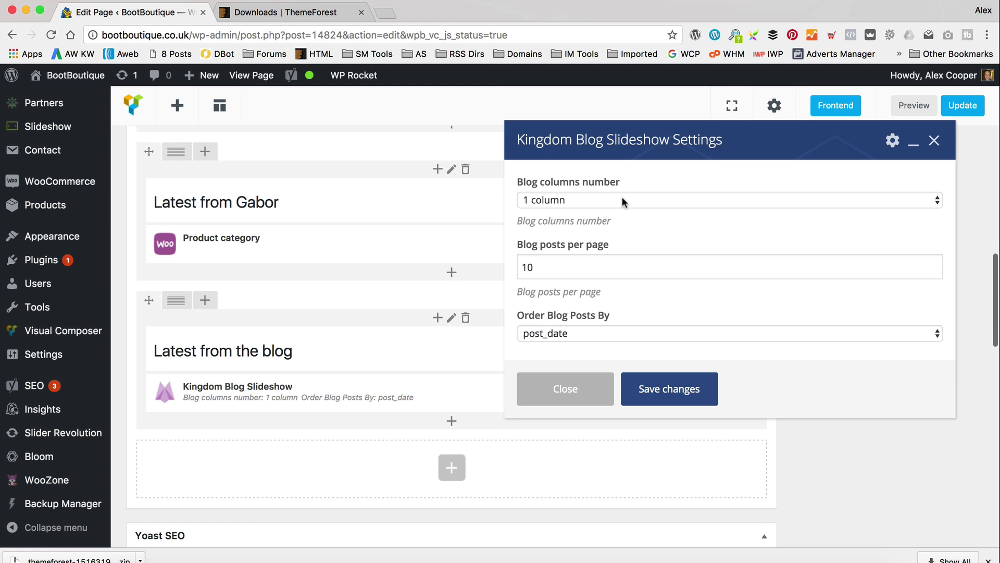
pyautogui.click(668, 384)
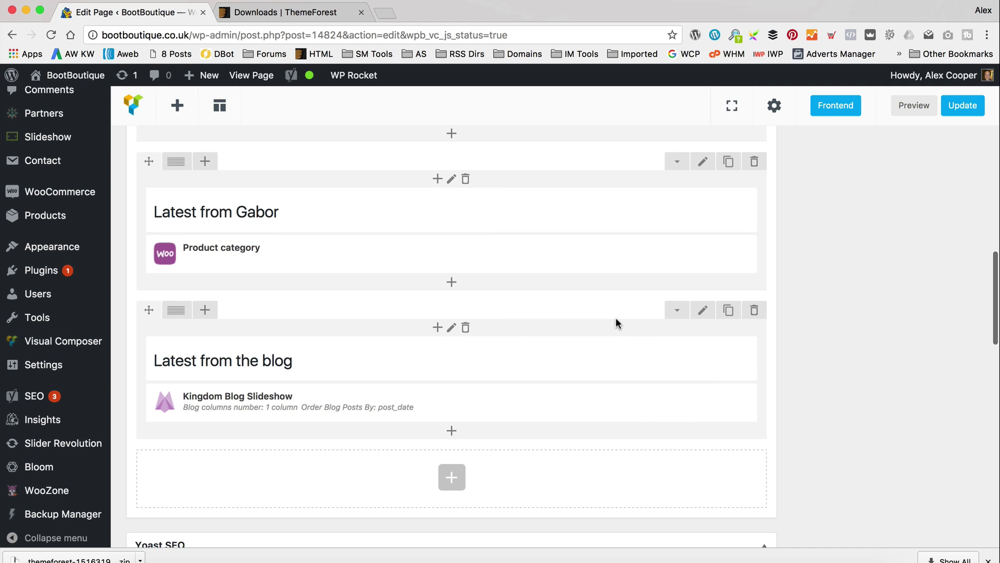
pyautogui.click(956, 107)
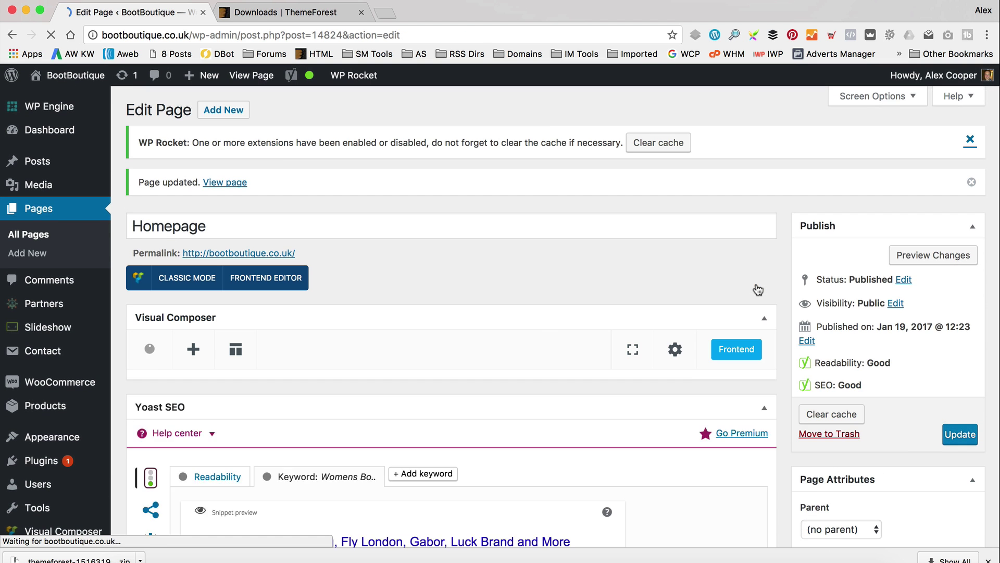
# Step: View the live homepage and examine the brand product rows and the layout of the Latest from the blog section
pyautogui.click(243, 78)
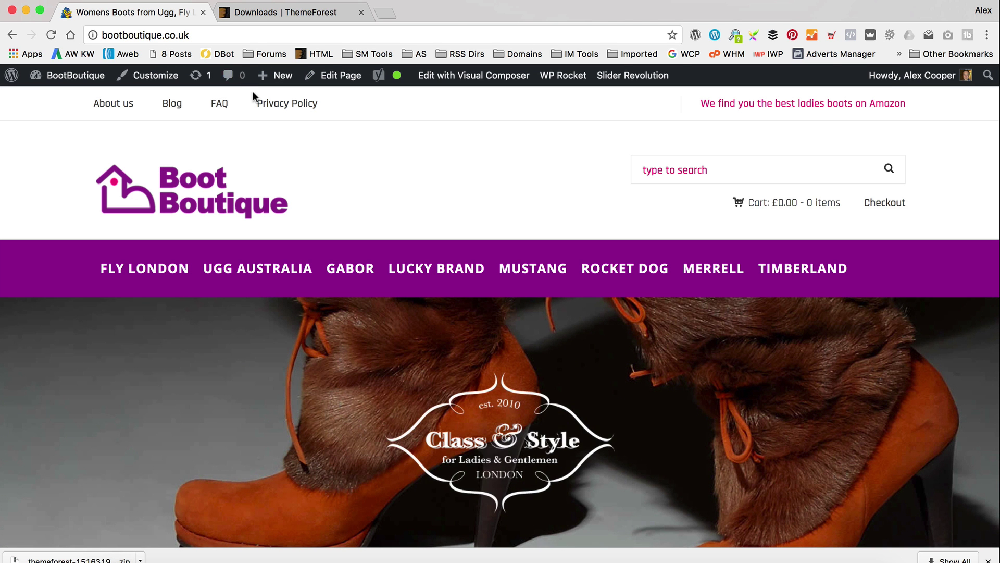
pyautogui.scroll(-10, 353, 203)
pyautogui.scroll(-10, 361, 207)
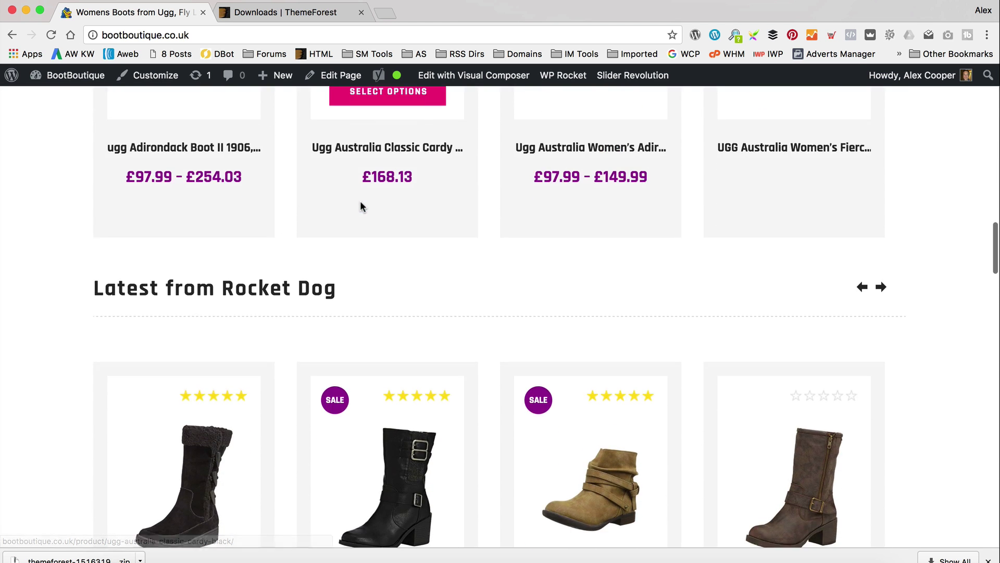
pyautogui.scroll(-3, 360, 207)
pyautogui.scroll(-9, 360, 207)
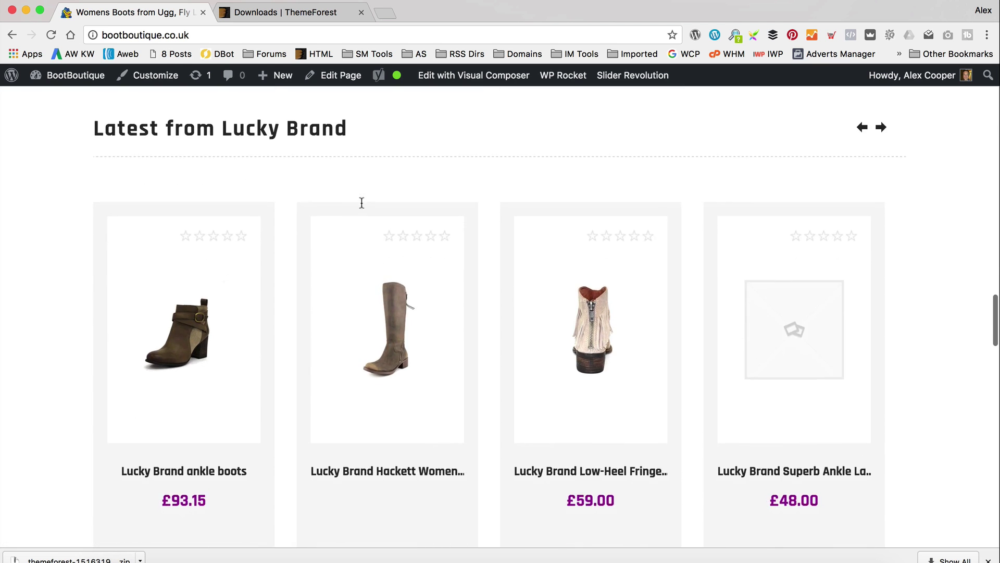
pyautogui.scroll(-15, 362, 202)
pyautogui.scroll(-20, 362, 203)
pyautogui.scroll(14, 362, 203)
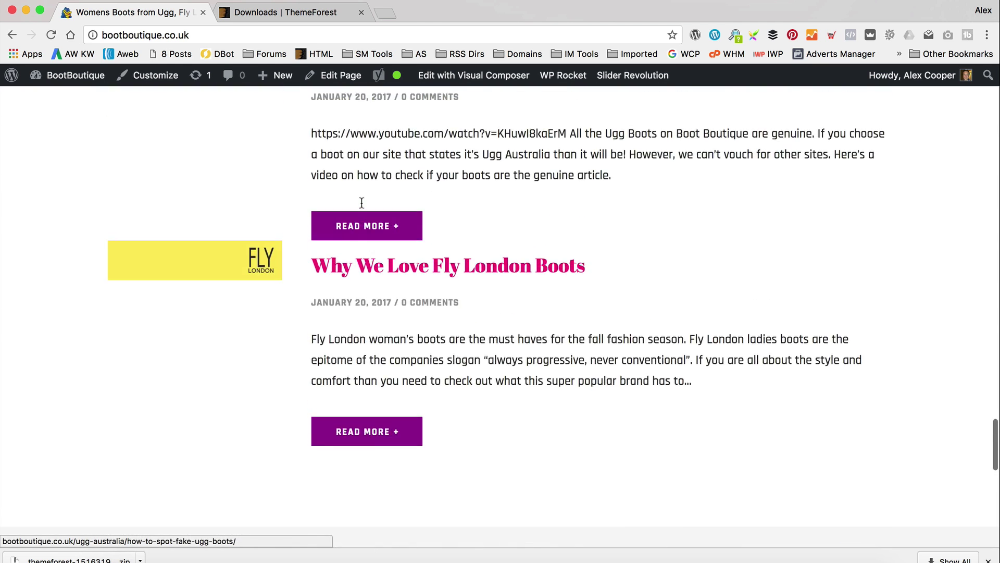
pyautogui.scroll(3, 362, 203)
pyautogui.click(903, 219)
pyautogui.click(149, 252)
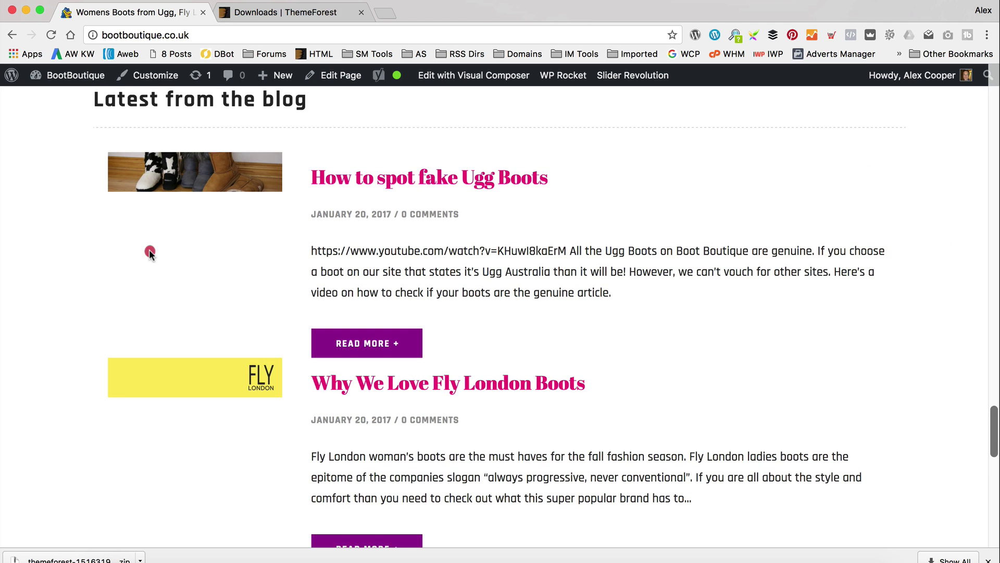
pyautogui.scroll(2, 208, 241)
pyautogui.scroll(-3, 710, 346)
pyautogui.scroll(3, 521, 324)
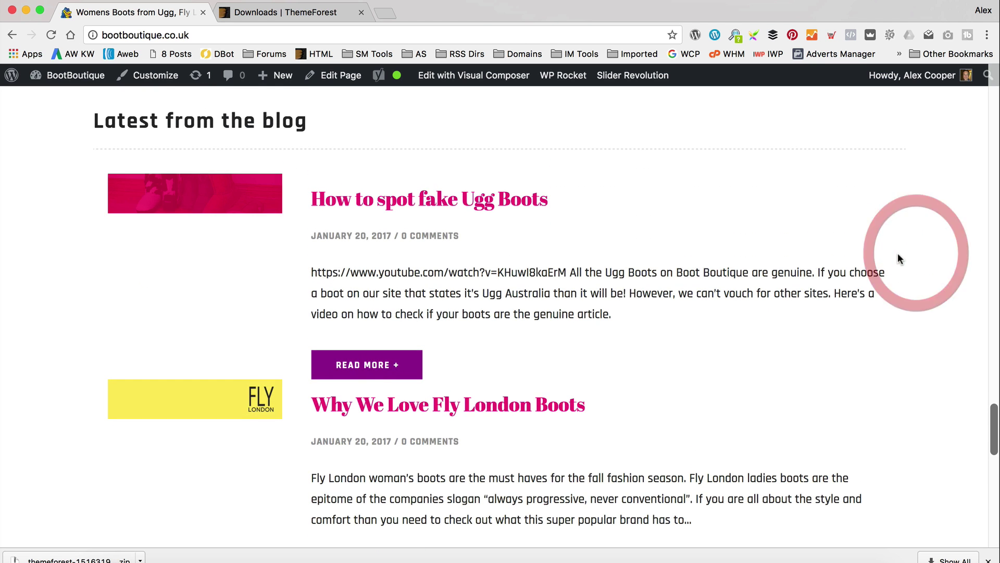
pyautogui.scroll(-4, 849, 259)
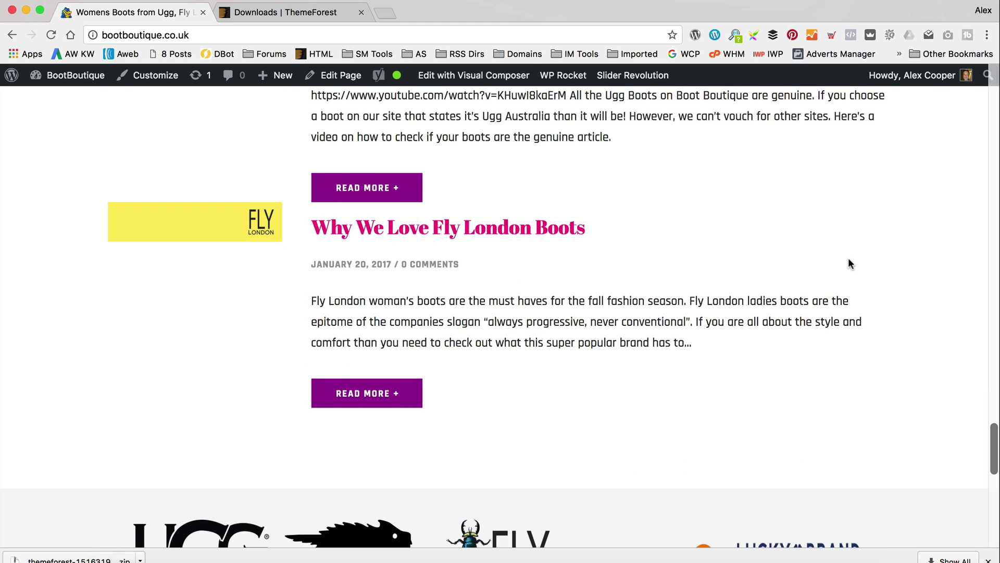
pyautogui.scroll(1, 625, 208)
# Step: Open the homepage in the Visual Composer frontend editor and go to the Latest from the blog row
pyautogui.click(480, 75)
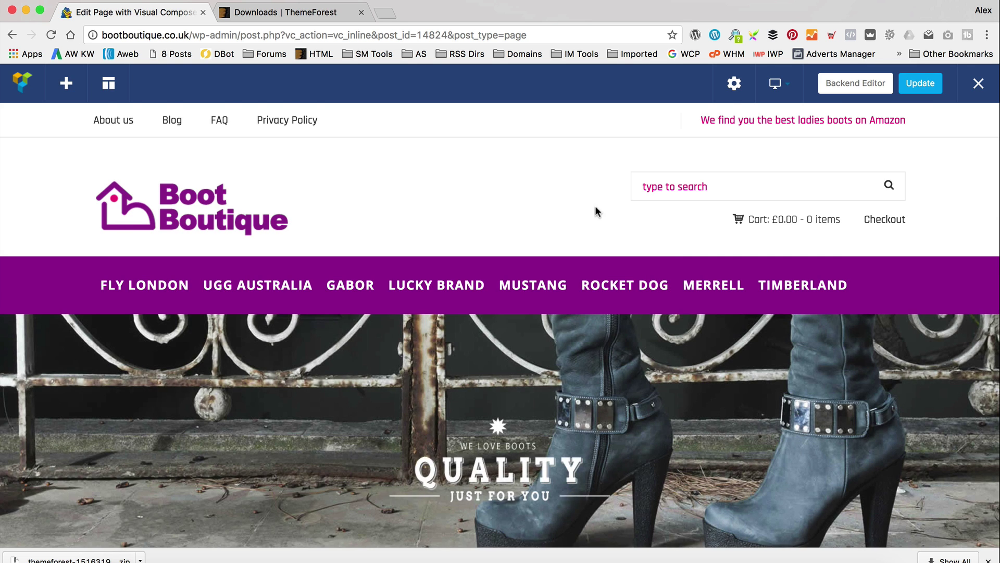
pyautogui.scroll(-5, 594, 206)
pyautogui.scroll(-3, 599, 211)
pyautogui.moveTo(995, 258); pyautogui.dragTo(995, 517)
pyautogui.scroll(-5, 477, 323)
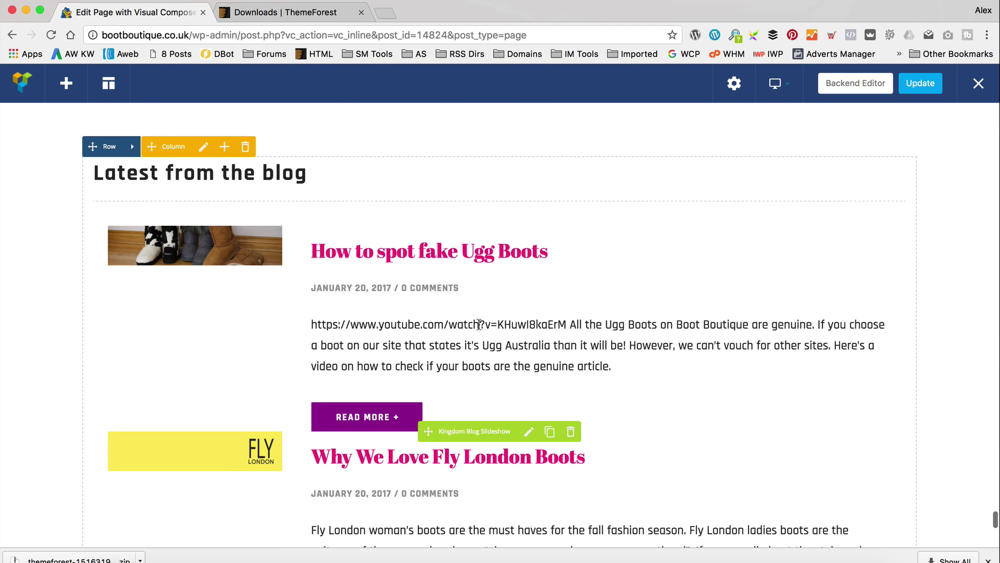
pyautogui.scroll(-1, 475, 322)
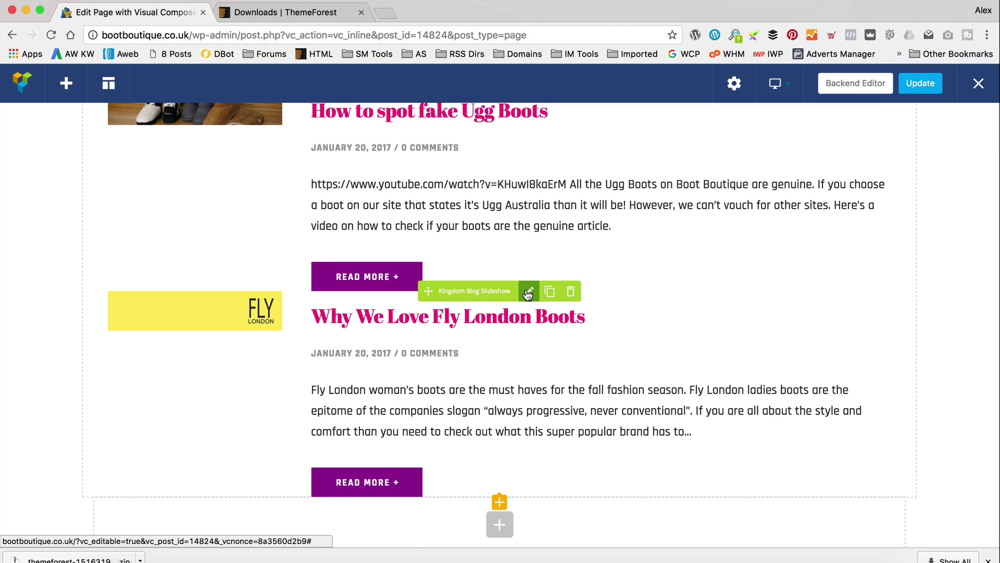
# Step: Set the Kingdom Blog Slideshow to 2 columns, save the change and check the blog layout
pyautogui.click(529, 293)
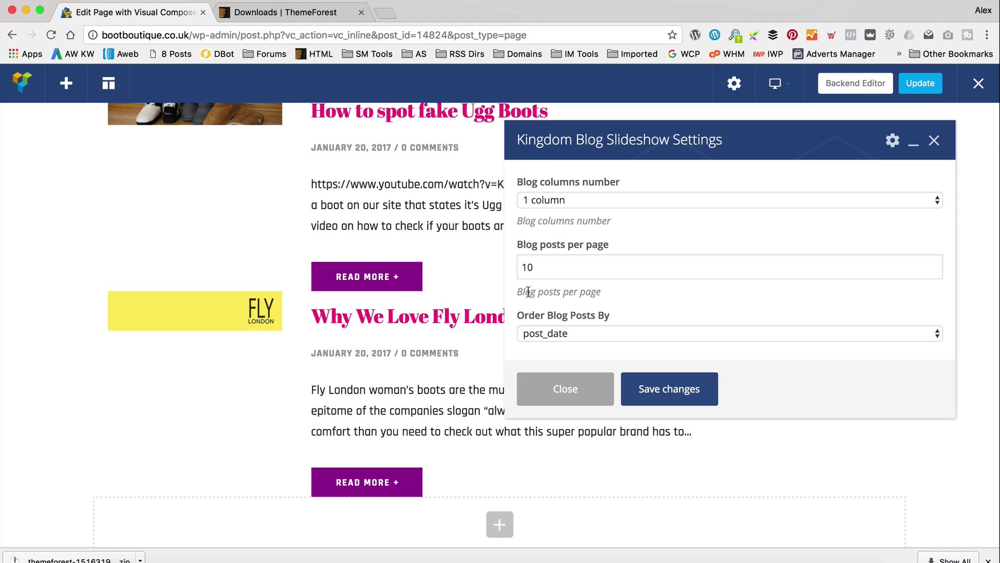
pyautogui.click(578, 199)
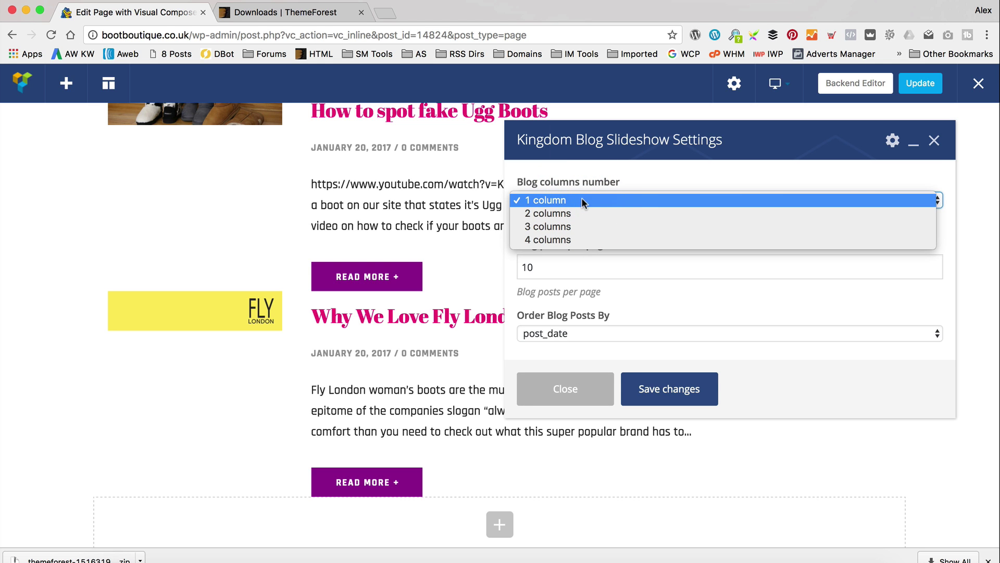
pyautogui.click(583, 214)
pyautogui.click(659, 385)
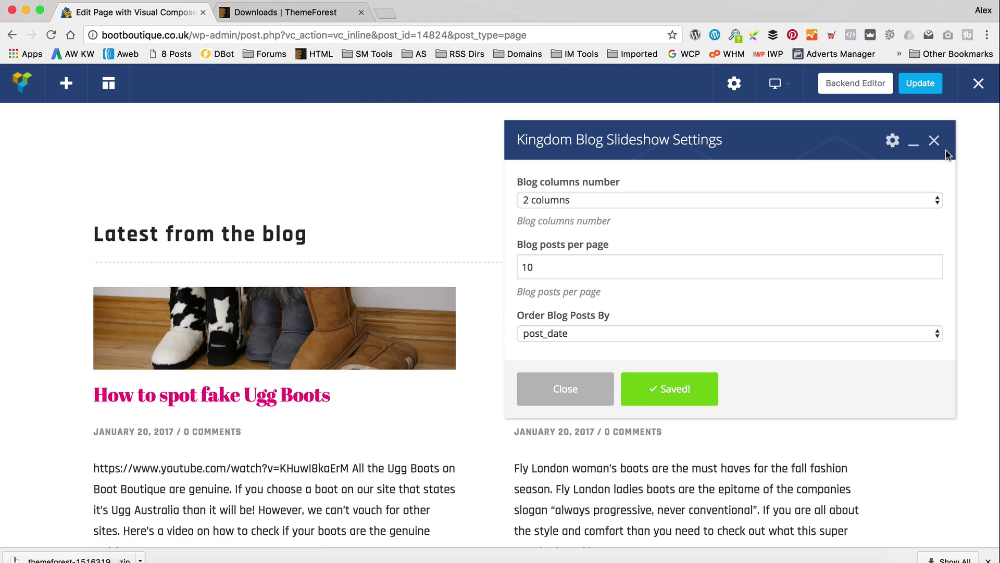
pyautogui.click(934, 140)
pyautogui.scroll(-2, 828, 260)
pyautogui.scroll(-1, 830, 263)
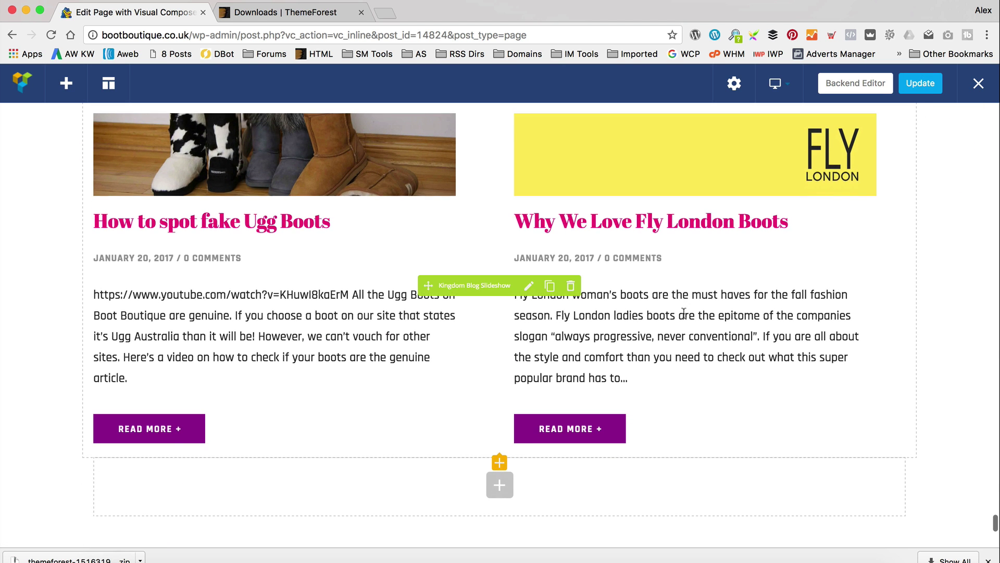
# Step: Review the Kingdom Blog Slideshow settings, save them with 2 columns and 10 posts per page, and update the page
pyautogui.scroll(2, 826, 309)
pyautogui.click(529, 428)
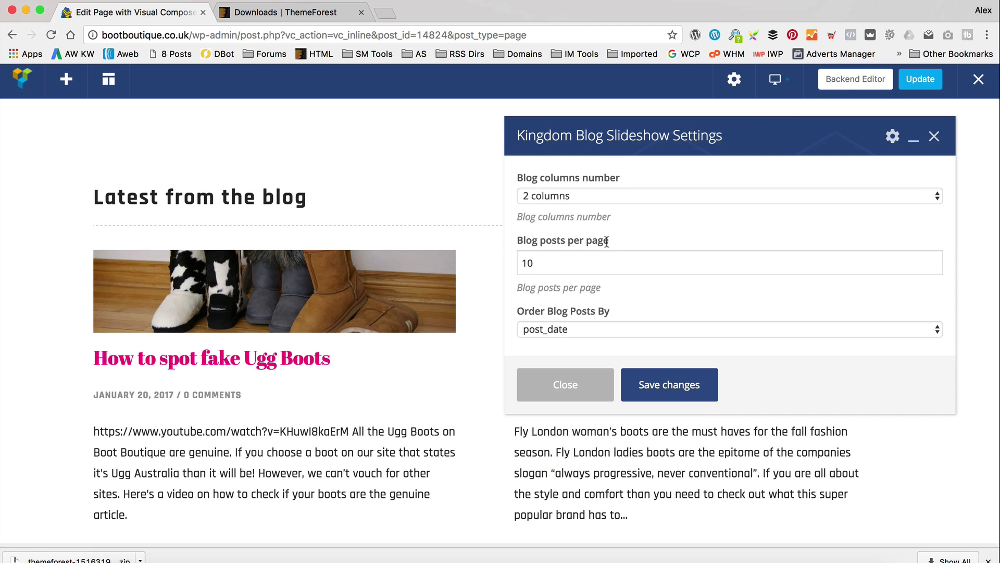
pyautogui.click(890, 145)
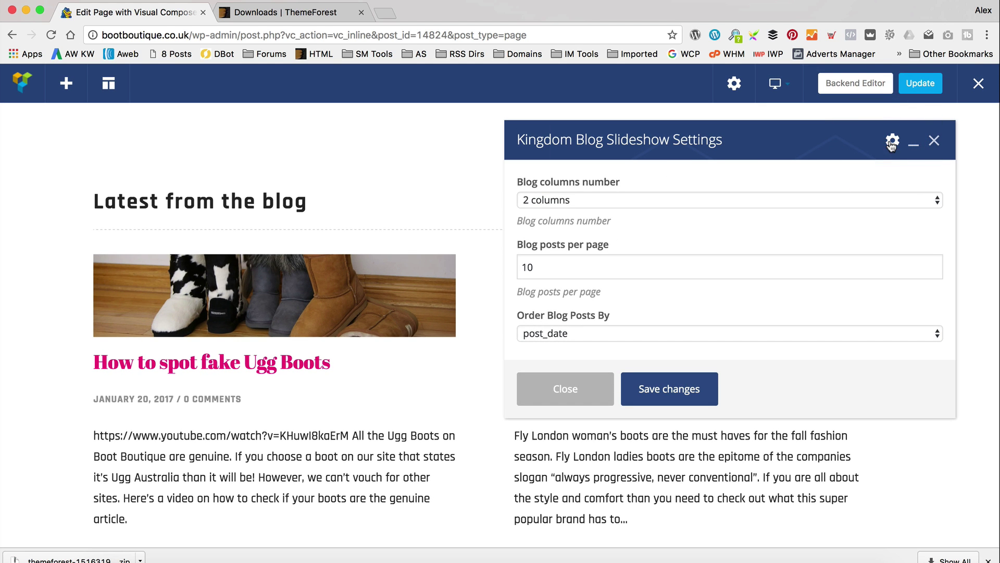
pyautogui.click(661, 397)
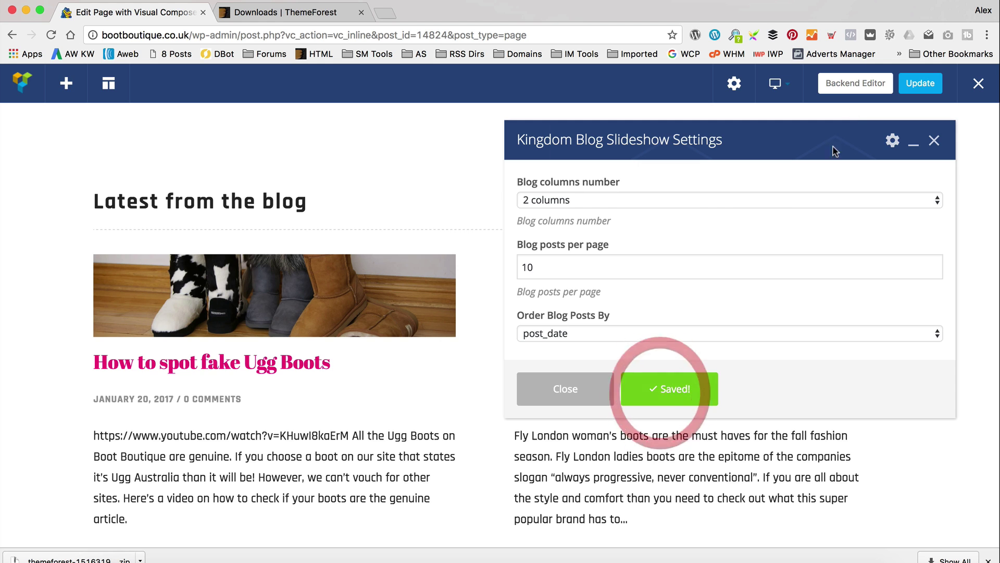
pyautogui.click(603, 396)
pyautogui.click(921, 83)
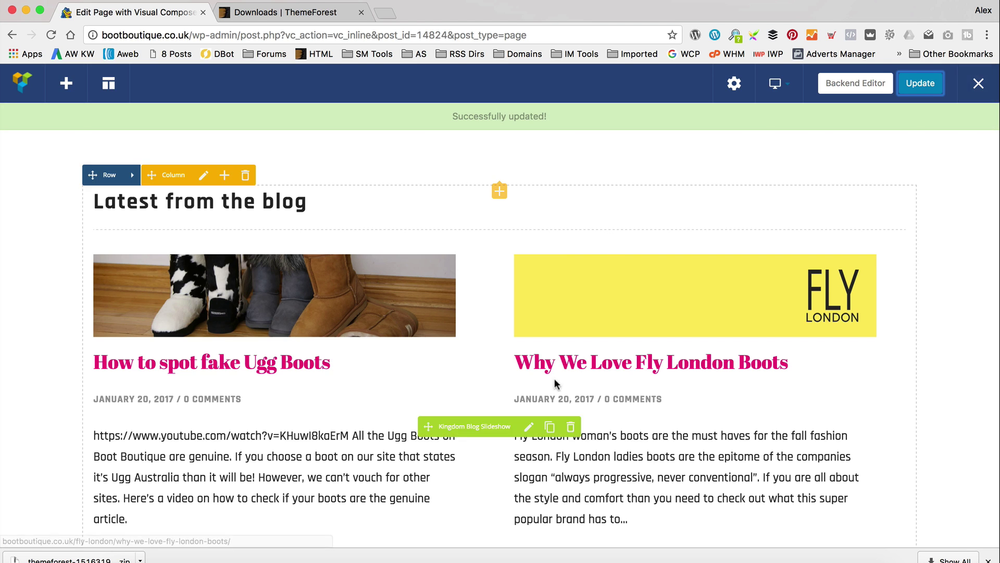
# Step: Leave the frontend editor and examine the Latest from the blog section on the live homepage
pyautogui.click(979, 83)
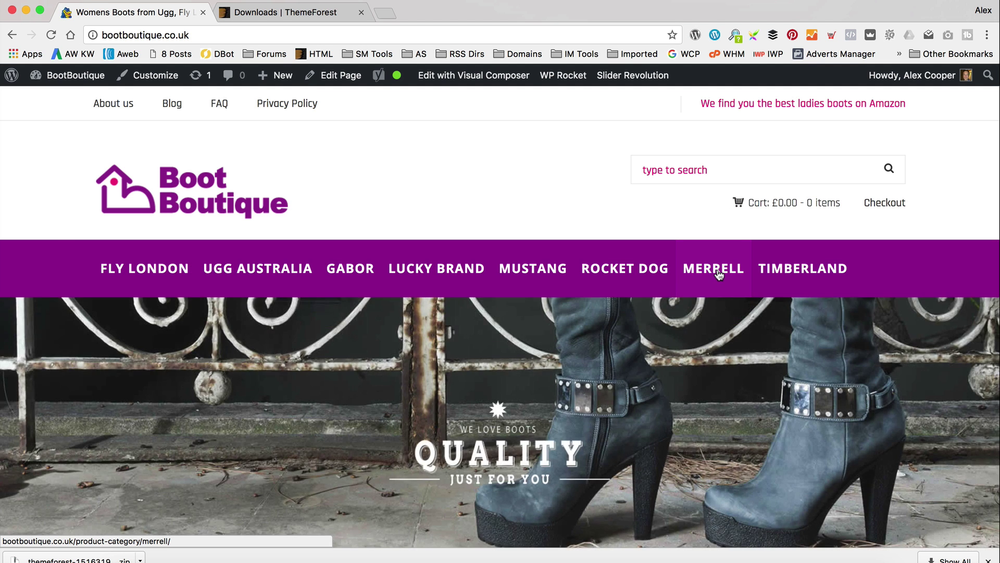
pyautogui.scroll(-15, 722, 265)
pyautogui.scroll(-5, 723, 258)
pyautogui.scroll(10, 722, 258)
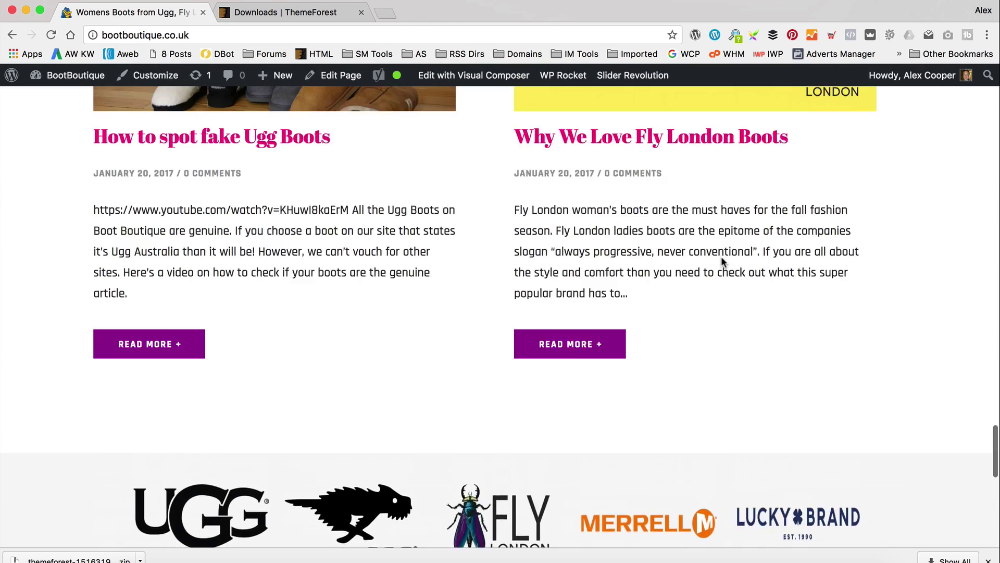
pyautogui.scroll(-2, 720, 257)
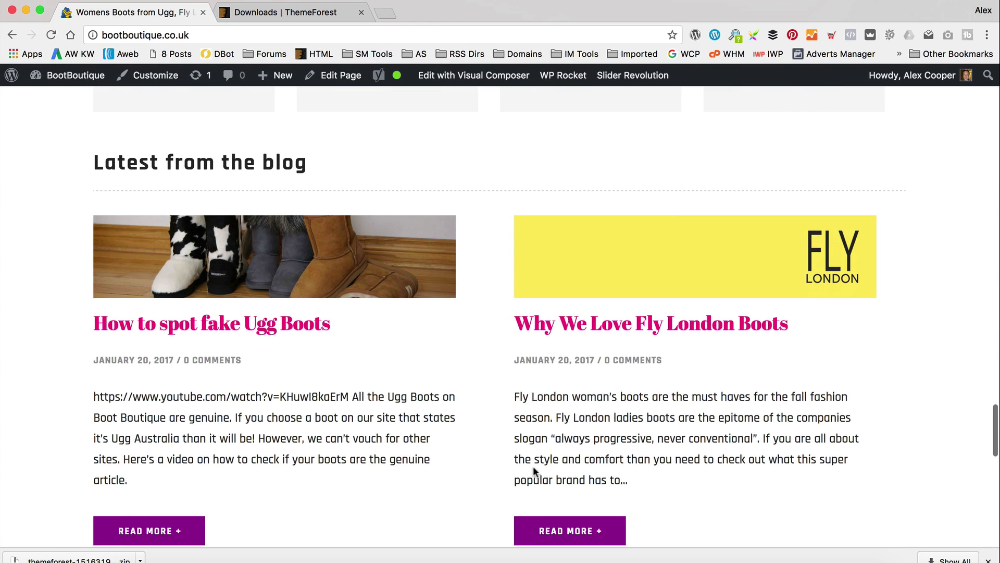
pyautogui.scroll(2, 927, 411)
pyautogui.scroll(-5, 888, 336)
pyautogui.doubleClick(889, 335)
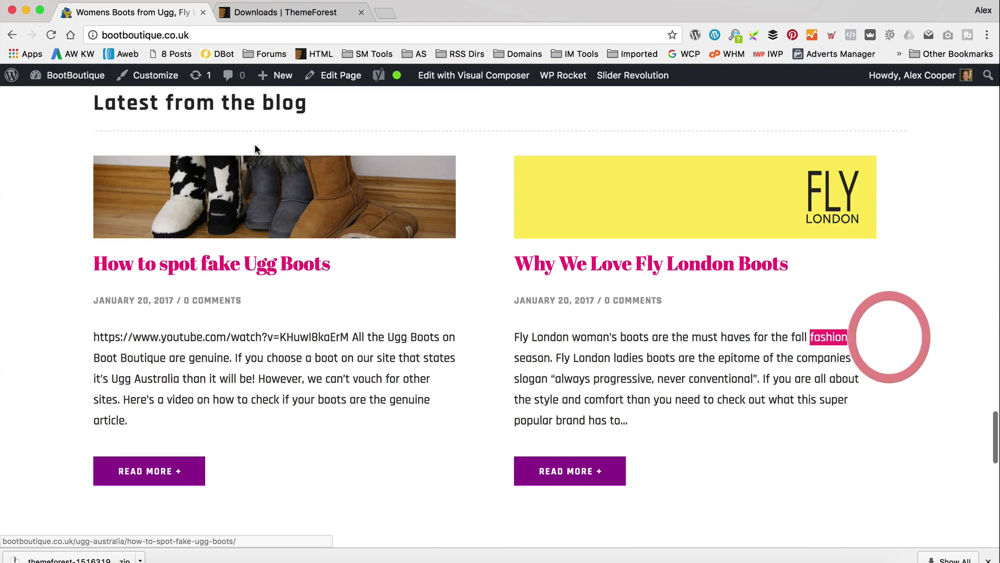
pyautogui.click(413, 312)
pyautogui.scroll(15, 438, 379)
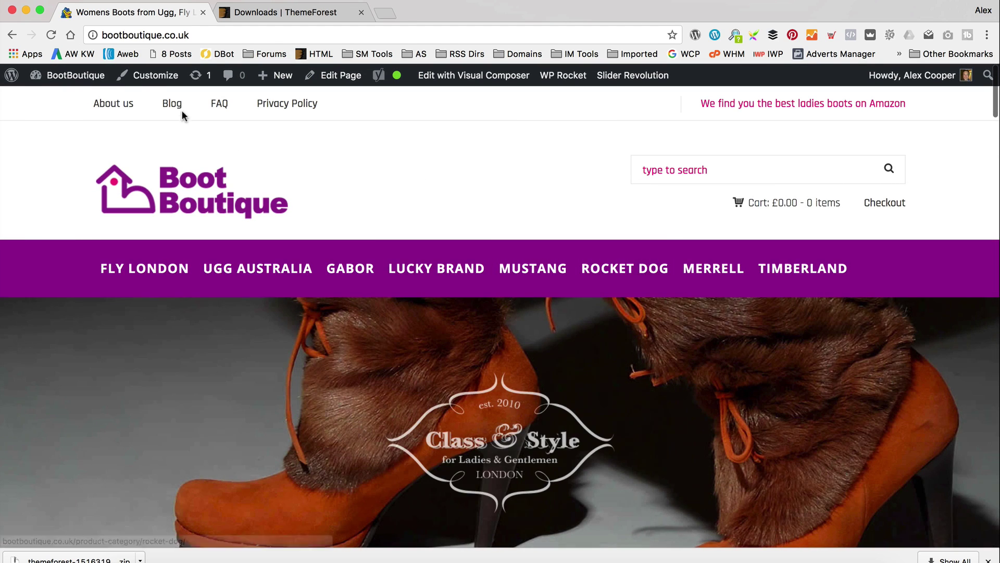
# Step: Open the site's Blog page and examine how its posts are laid out
pyautogui.click(177, 106)
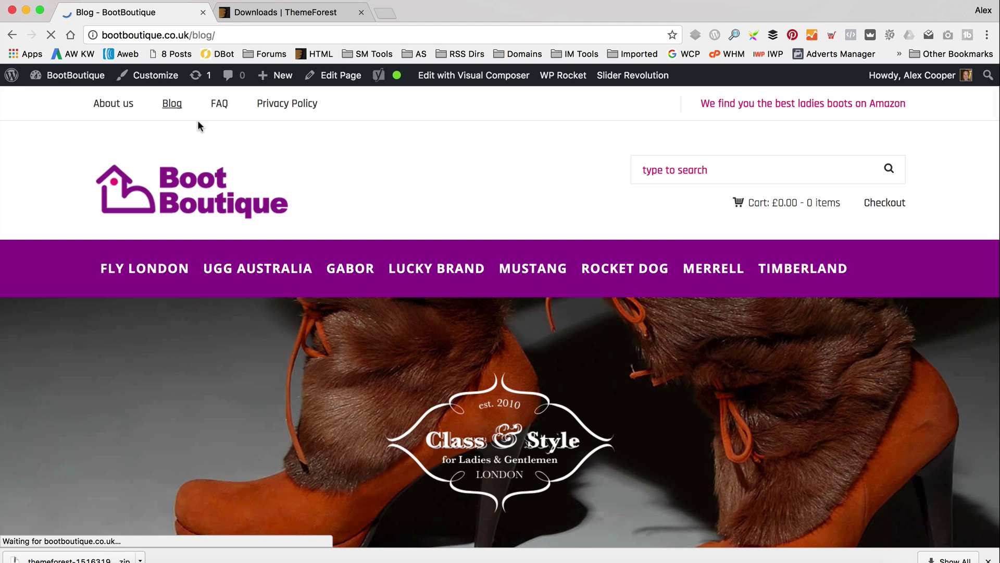
pyautogui.scroll(-15, 680, 225)
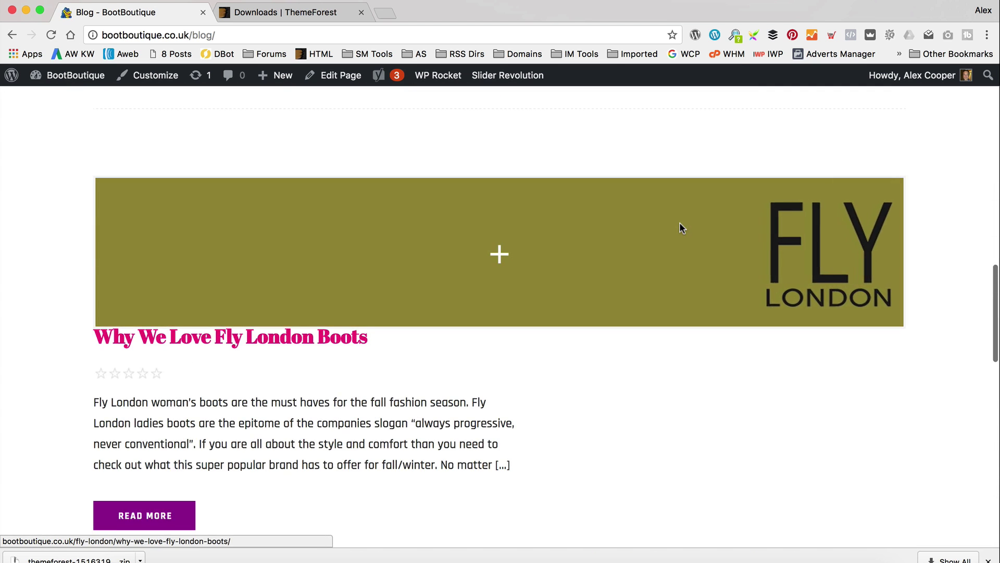
pyautogui.scroll(8, 680, 222)
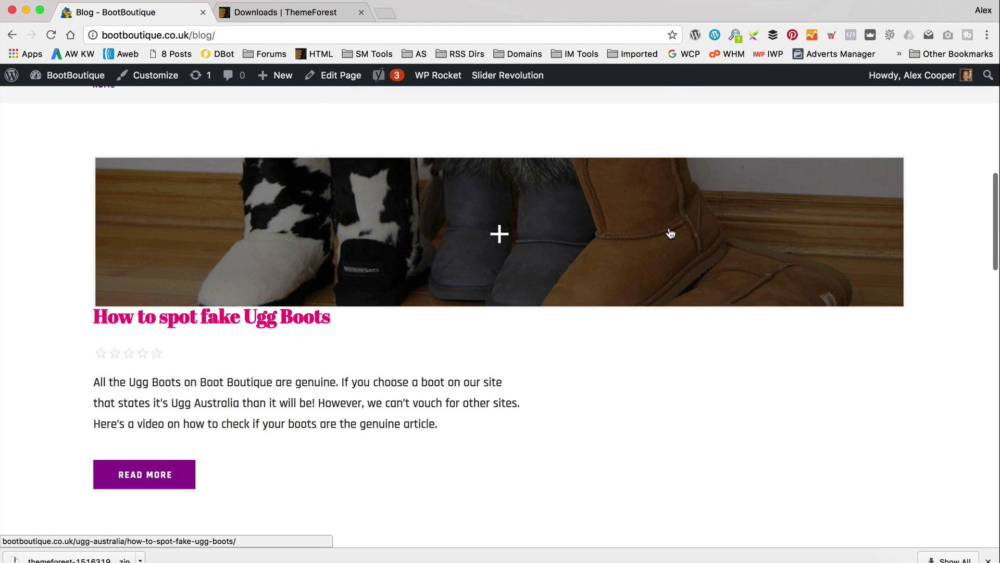
# Step: Create a new post titled "this is blog post" and publish it
pyautogui.moveTo(276, 75)
pyautogui.click(275, 100)
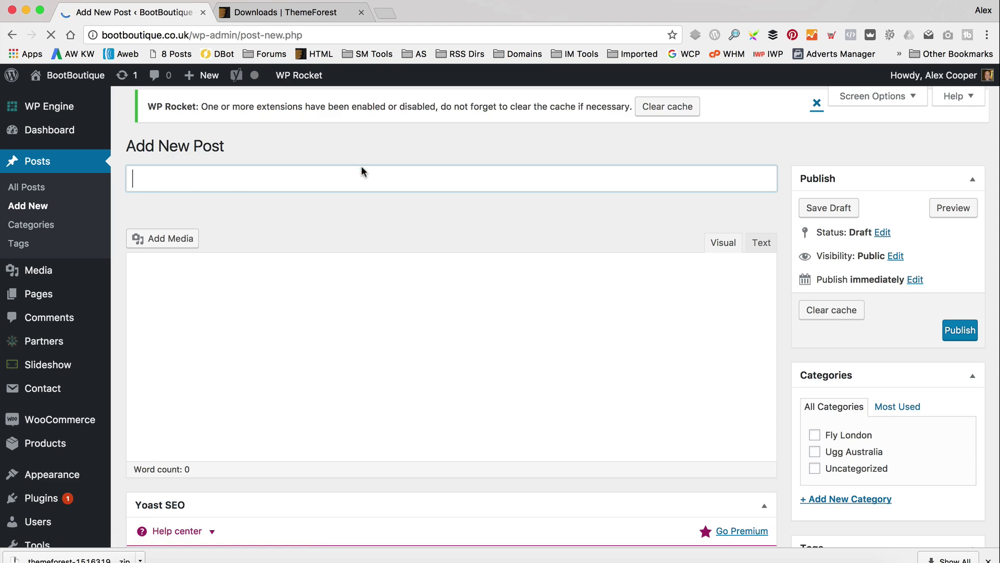
pyautogui.write('this is blo')
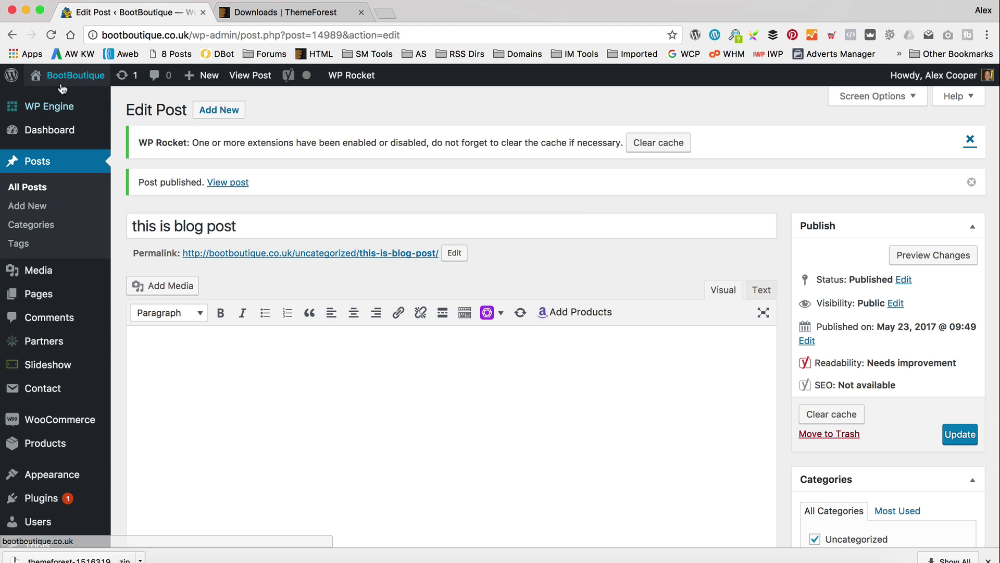
# Step: Visit the live homepage and check how the Latest from the blog section arranges the new post
pyautogui.moveTo(76, 75)
pyautogui.click(71, 98)
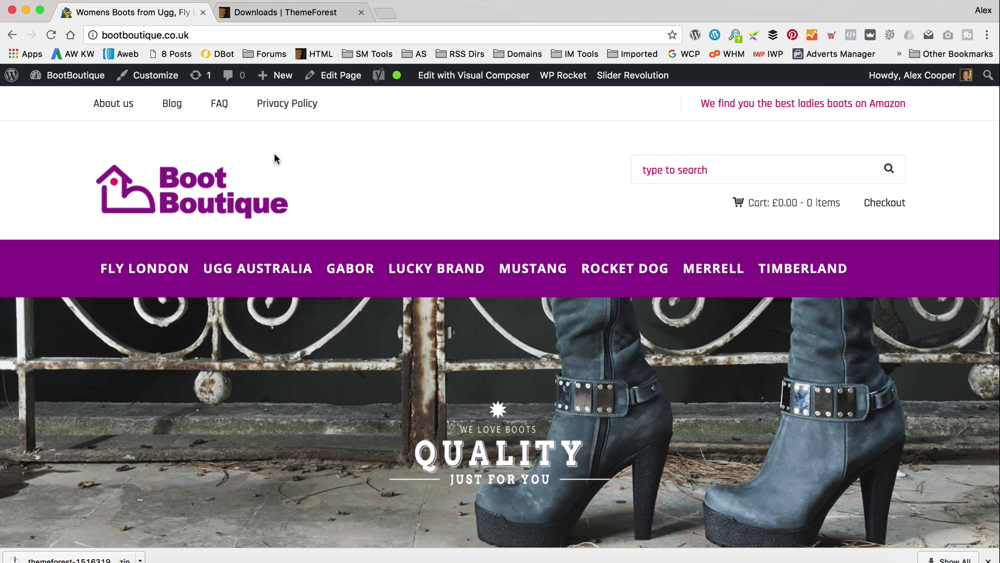
pyautogui.scroll(-20, 274, 155)
pyautogui.scroll(-8, 275, 154)
pyautogui.scroll(9, 275, 154)
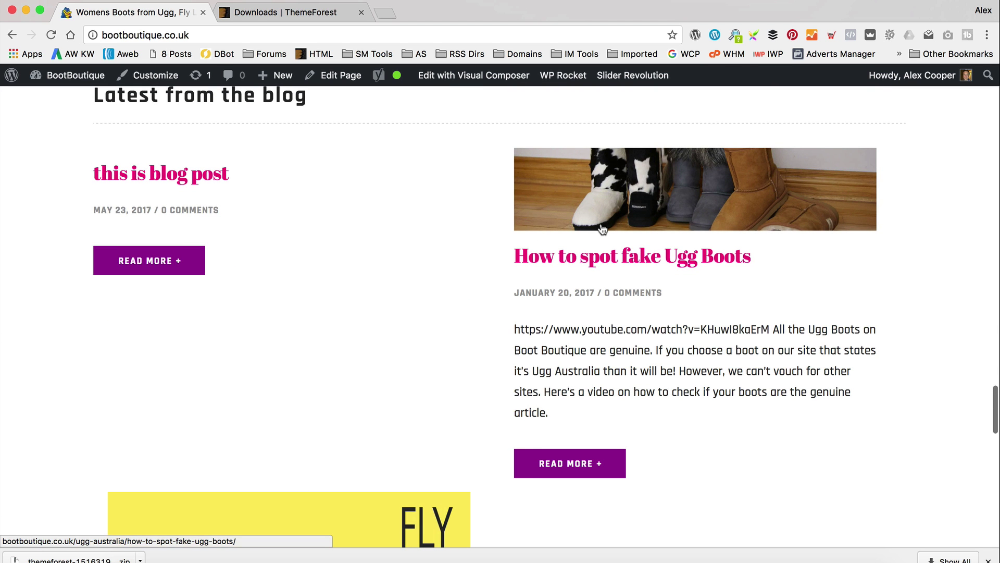
# Step: Open the "this is blog post" entry for editing and move it to the trash
pyautogui.click(173, 174)
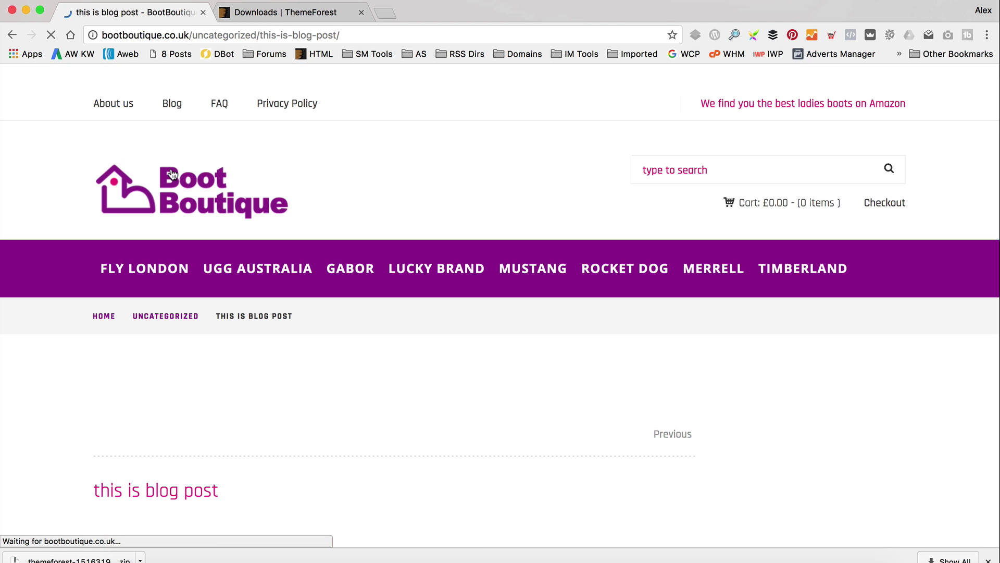
pyautogui.click(336, 75)
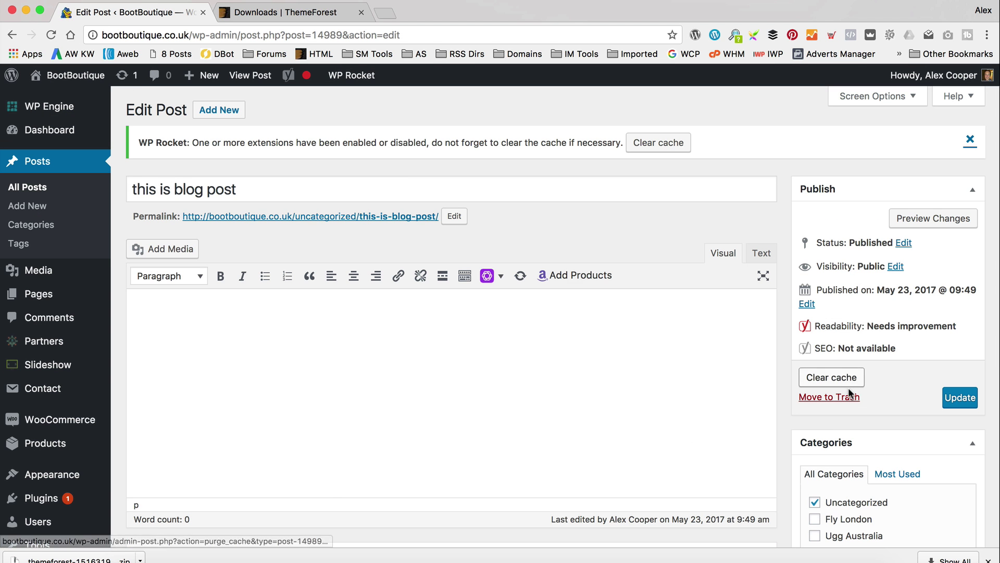
pyautogui.click(834, 397)
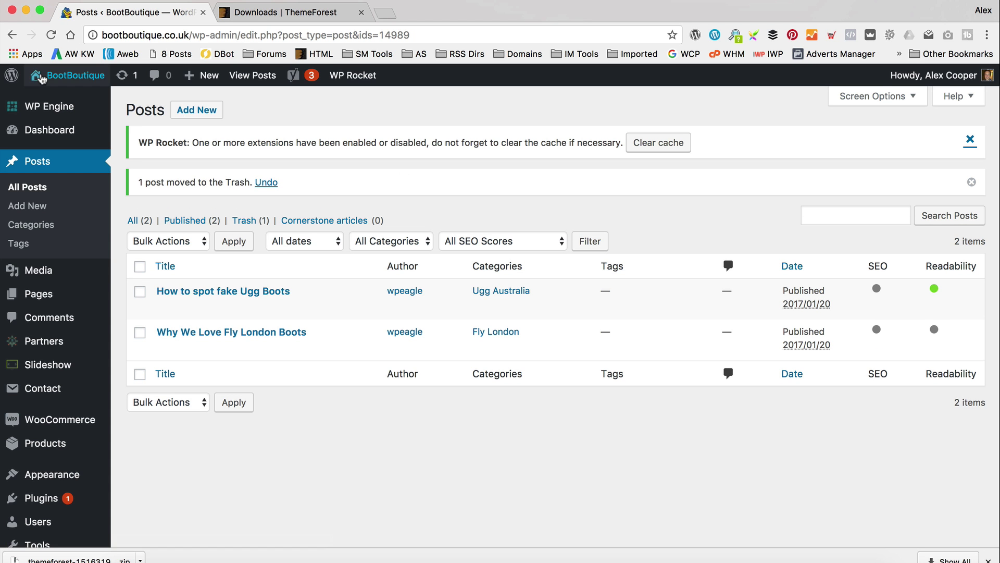
# Step: Open the homepage in the Visual Composer backend editor and go to the Latest from the blog row
pyautogui.moveTo(68, 76)
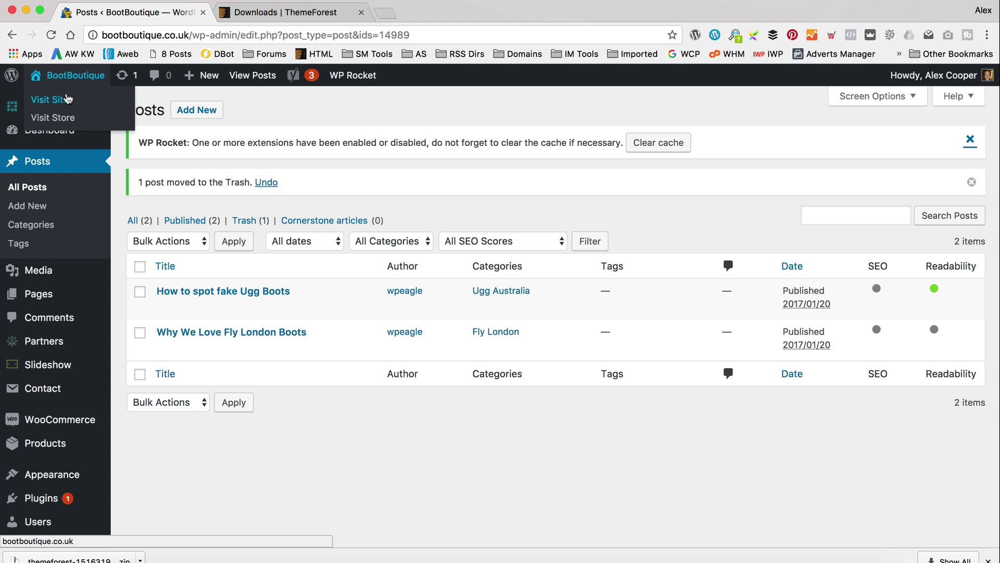
pyautogui.click(69, 102)
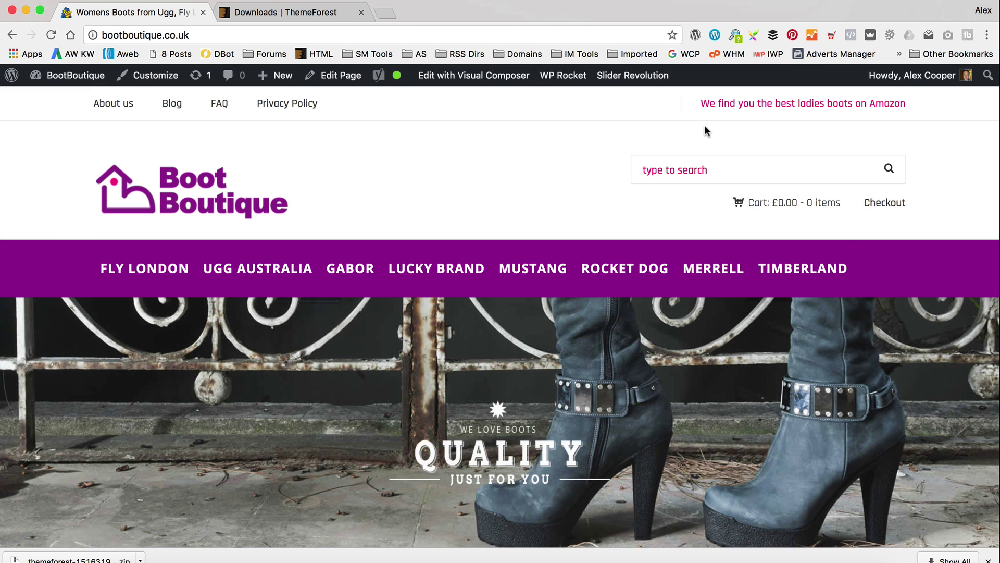
pyautogui.click(493, 82)
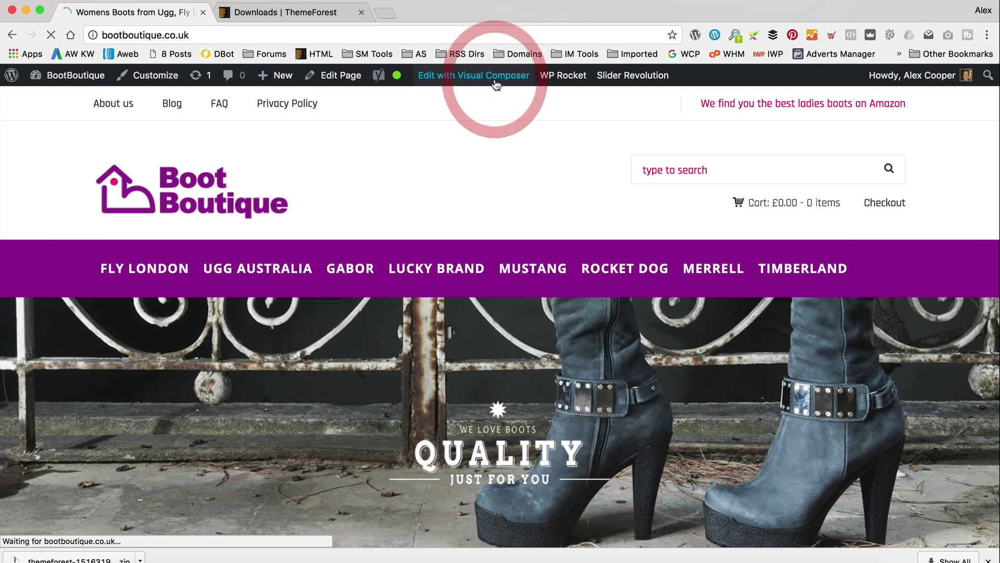
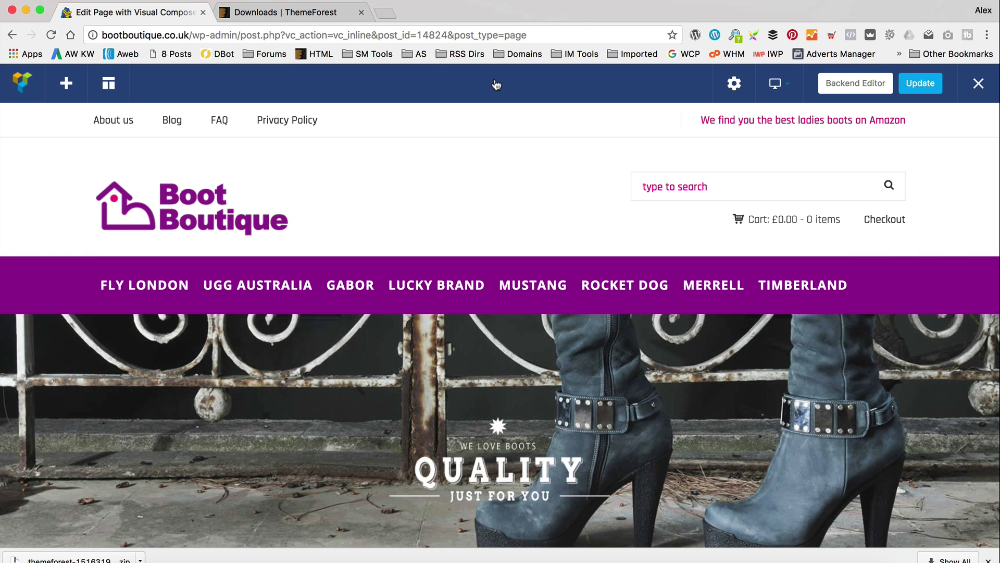
pyautogui.scroll(-15, 600, 168)
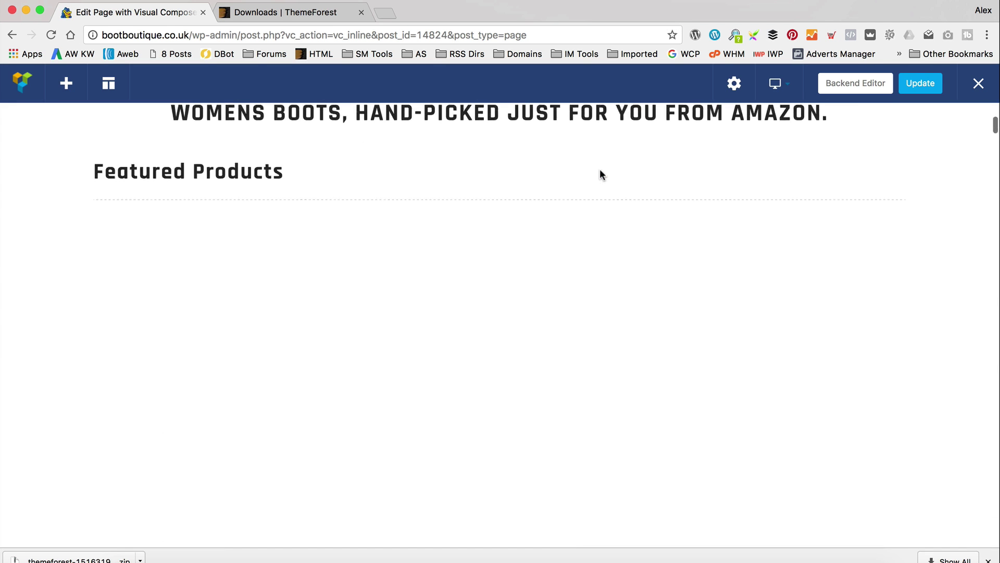
pyautogui.click(879, 92)
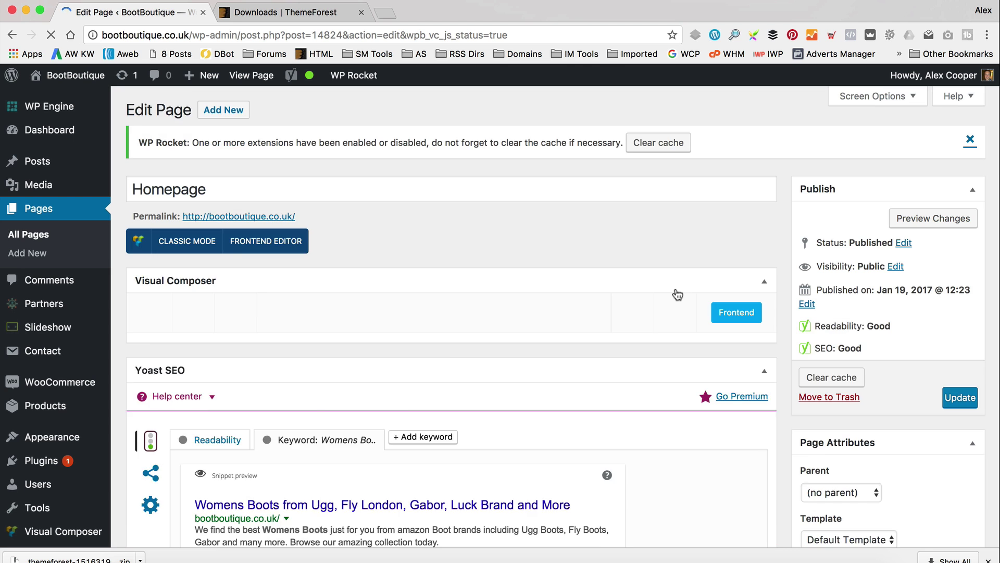
pyautogui.scroll(-8, 696, 271)
pyautogui.scroll(-10, 696, 271)
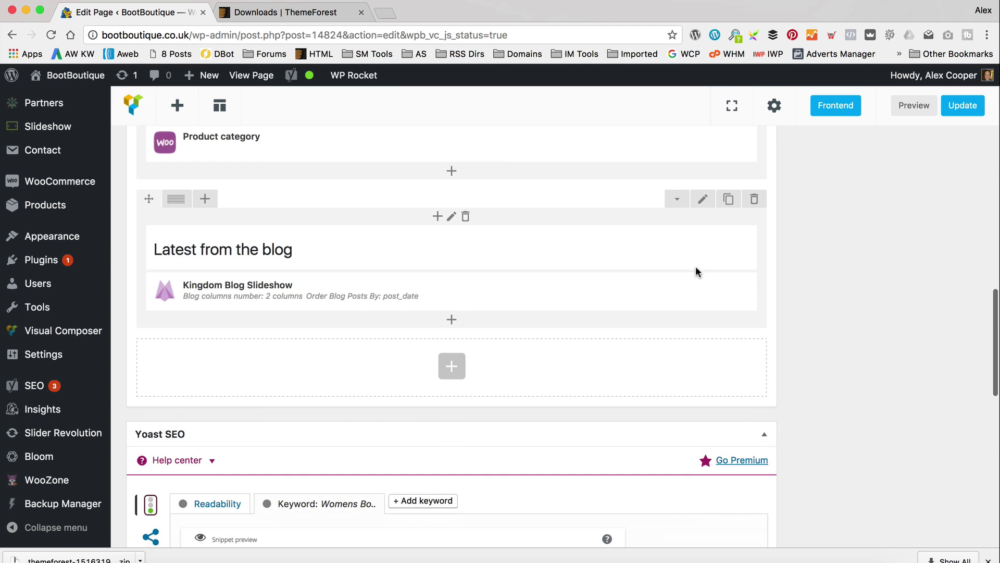
pyautogui.scroll(3, 696, 271)
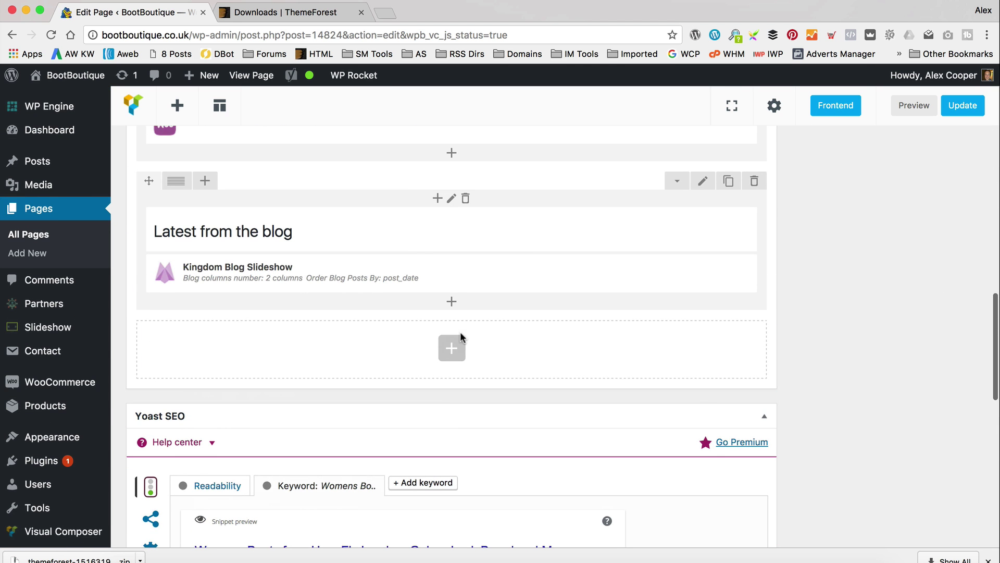
# Step: Add a Posts Slider element to the Latest from the blog row, below the Kingdom Blog Slideshow
pyautogui.click(449, 300)
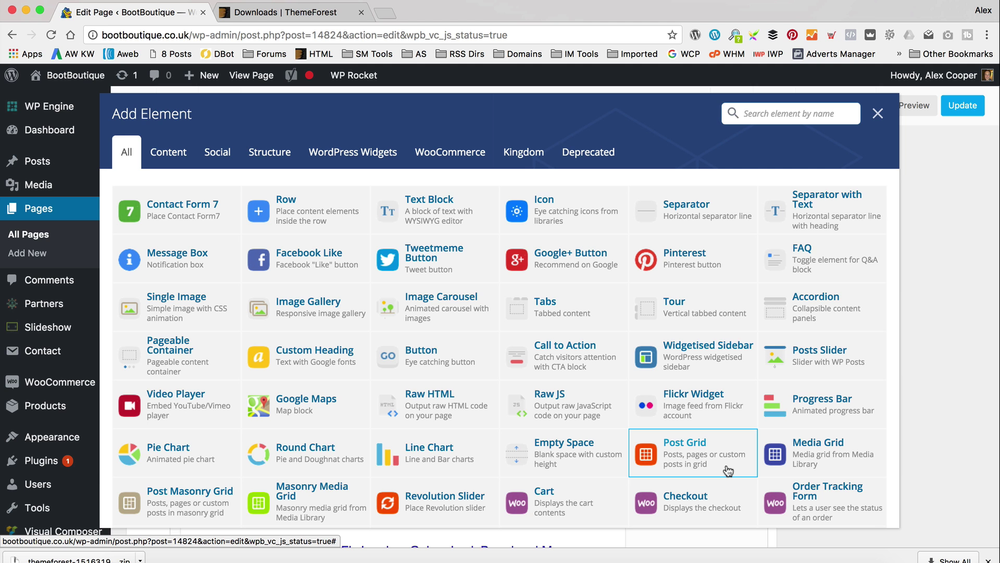
pyautogui.scroll(-5, 729, 469)
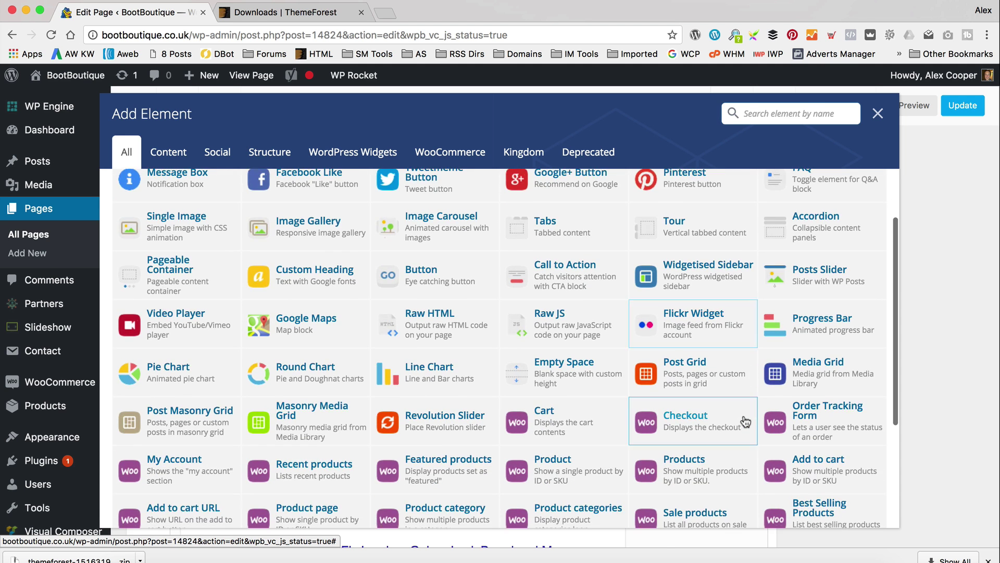
pyautogui.scroll(-4, 746, 420)
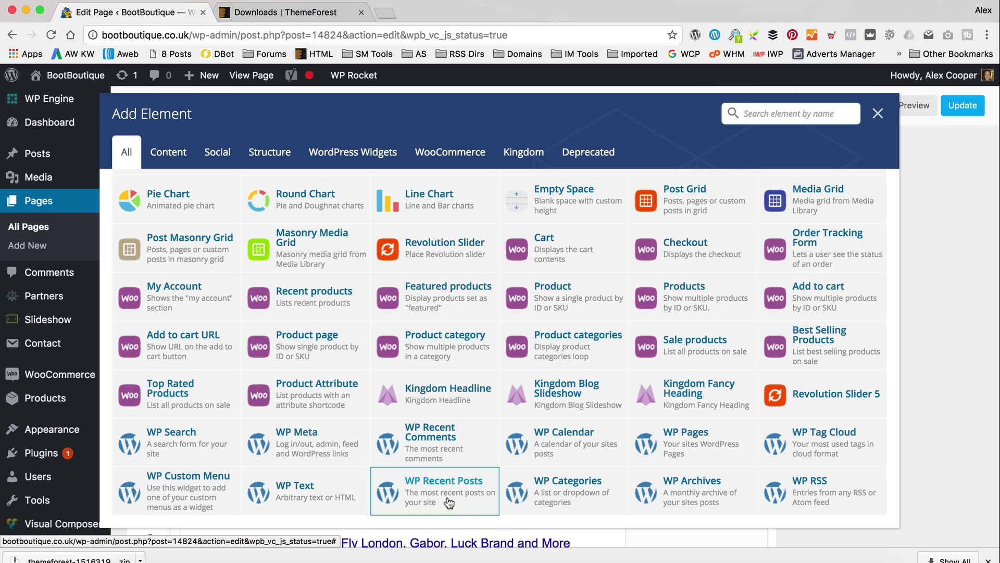
pyautogui.scroll(6, 449, 502)
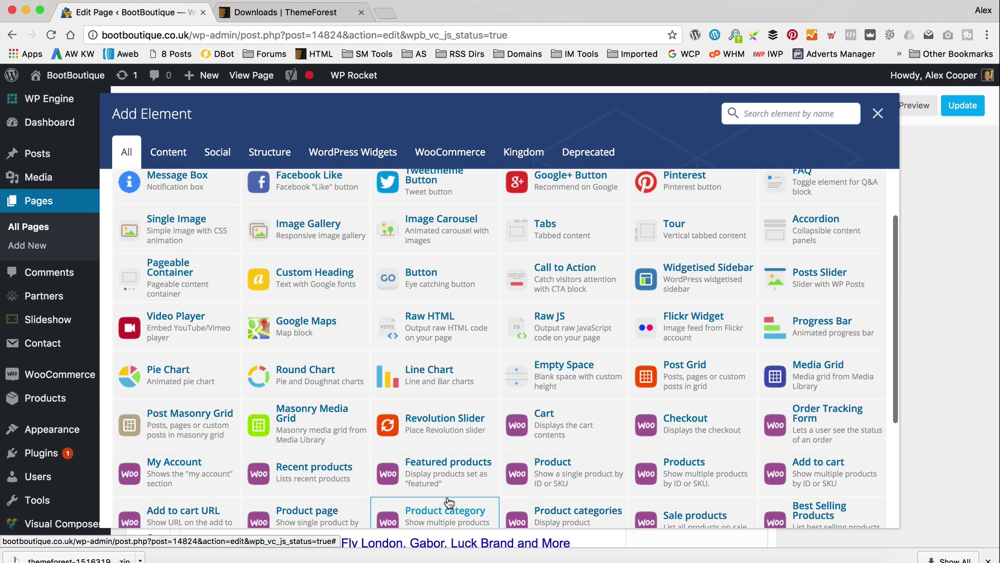
pyautogui.scroll(3, 449, 502)
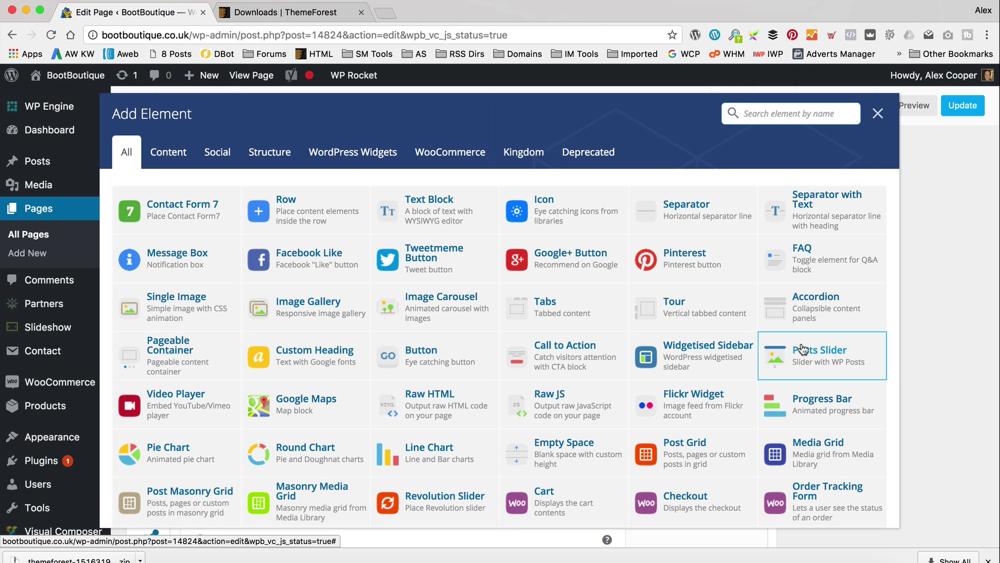
pyautogui.click(802, 349)
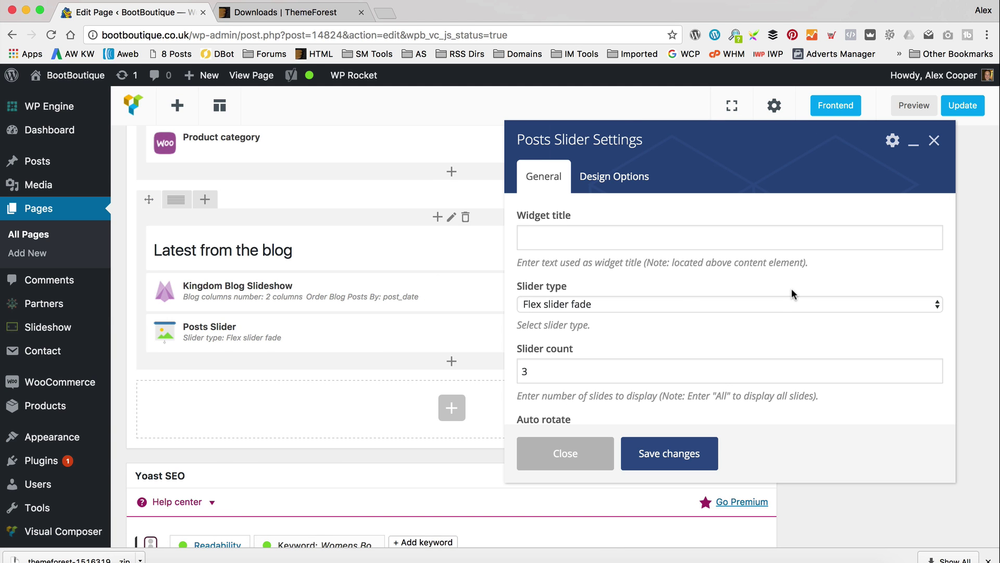
# Step: Set the Posts Slider's source to the post type and save its settings
pyautogui.scroll(-2, 759, 247)
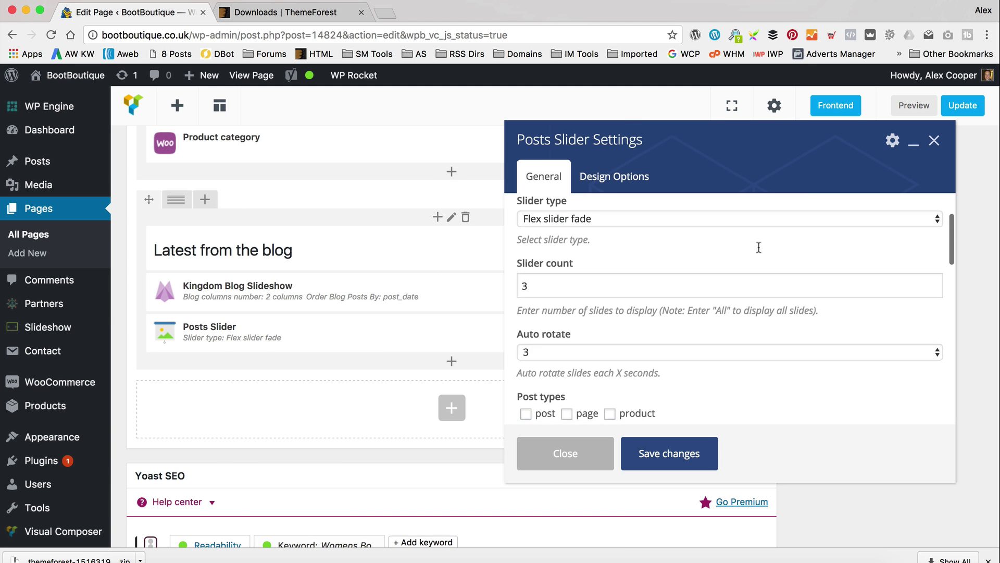
pyautogui.scroll(-3, 759, 247)
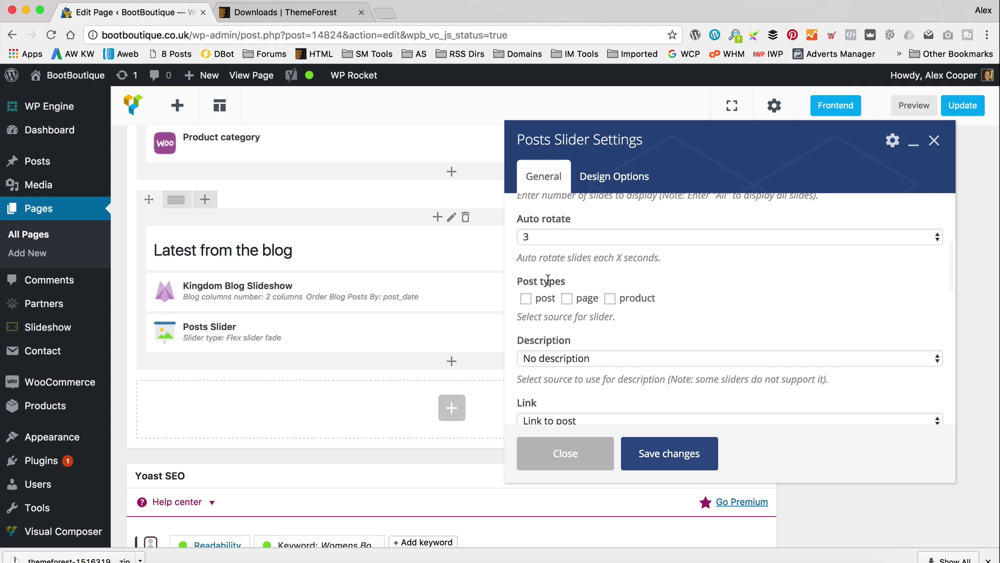
pyautogui.click(527, 299)
pyautogui.scroll(-2, 705, 258)
pyautogui.scroll(-2, 705, 258)
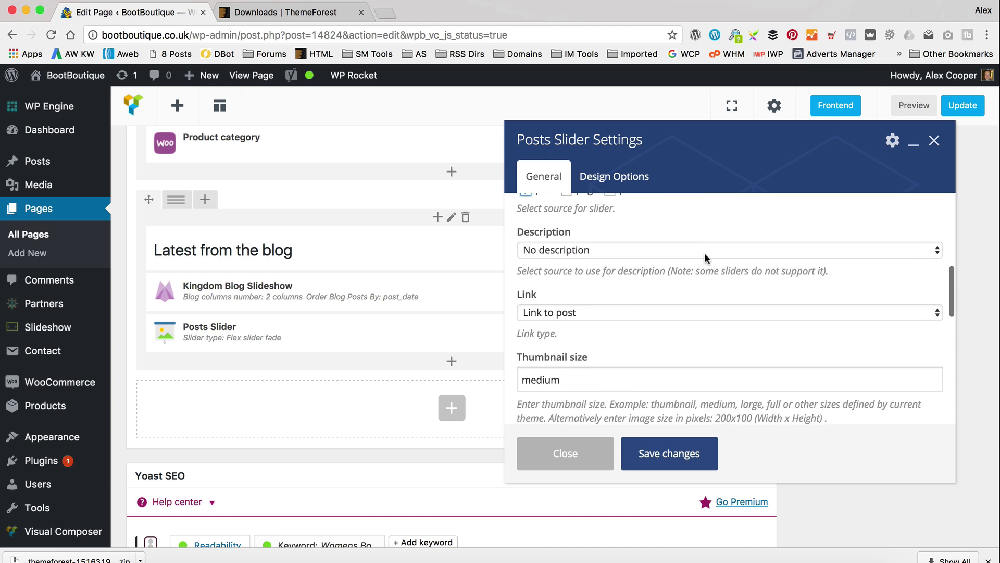
pyautogui.scroll(-8, 660, 273)
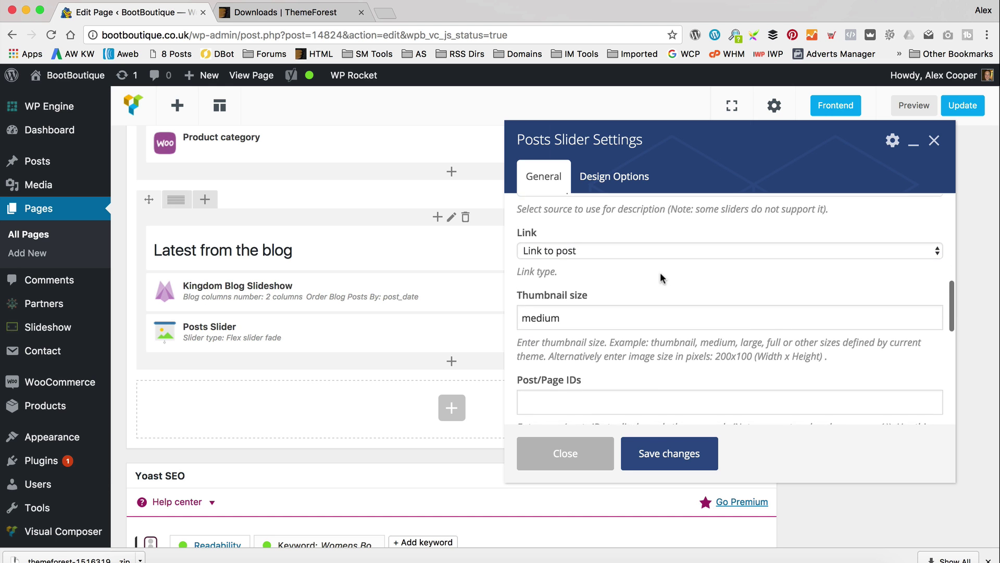
pyautogui.scroll(-5, 660, 277)
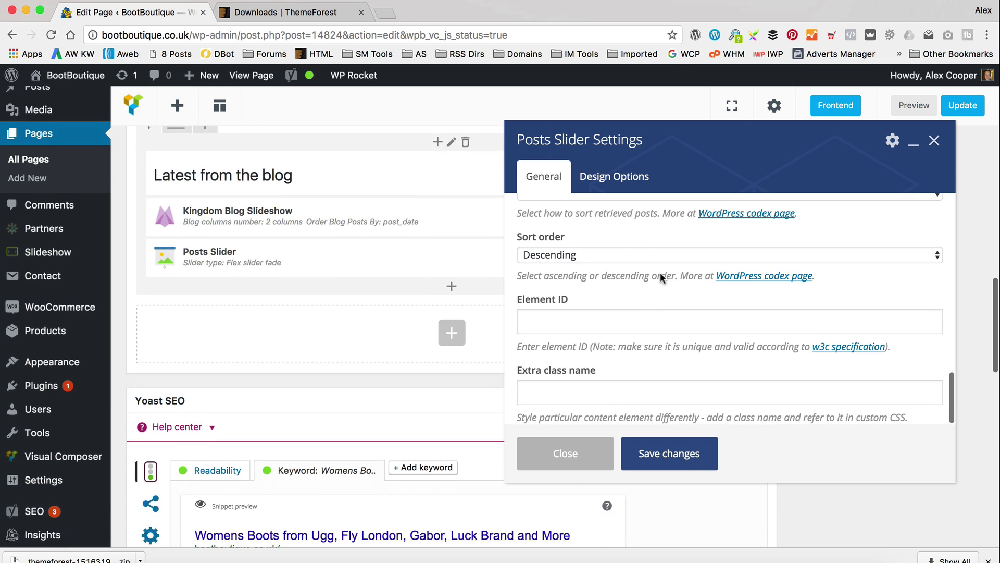
pyautogui.click(672, 455)
# Step: Delete the Kingdom Blog Slideshow element from the Latest from the blog row and update the page
pyautogui.scroll(4, 443, 285)
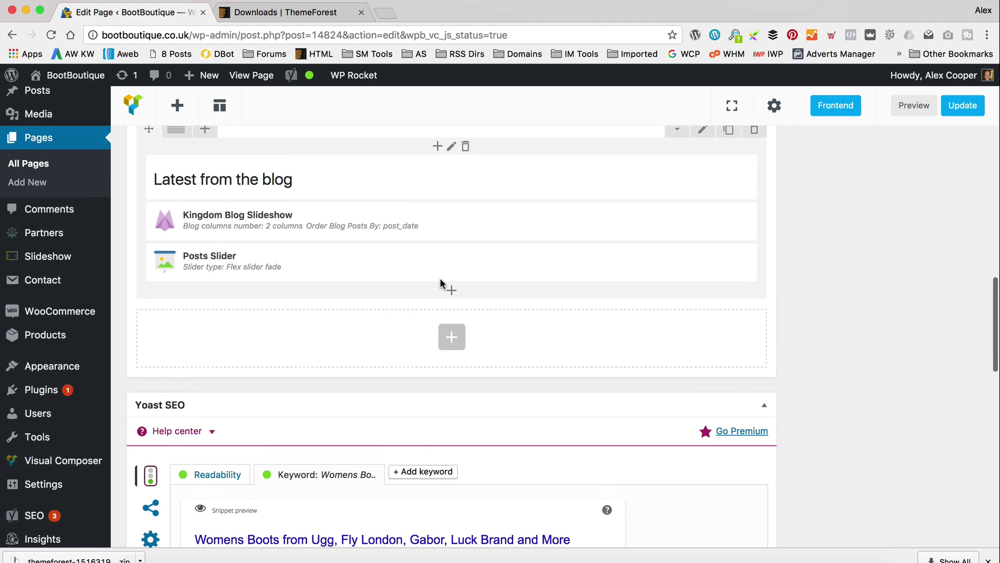
pyautogui.moveTo(504, 286)
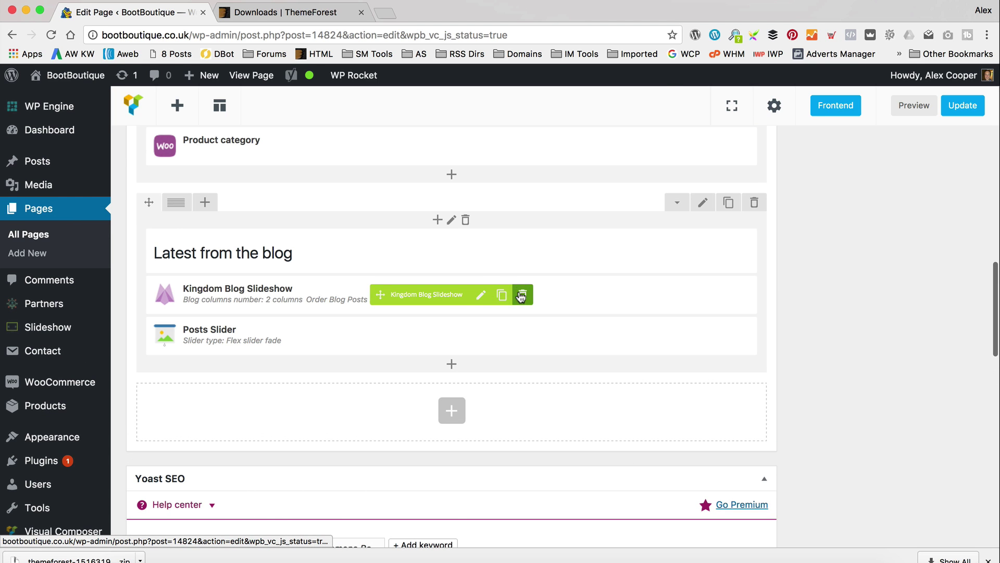
pyautogui.click(521, 295)
pyautogui.click(637, 132)
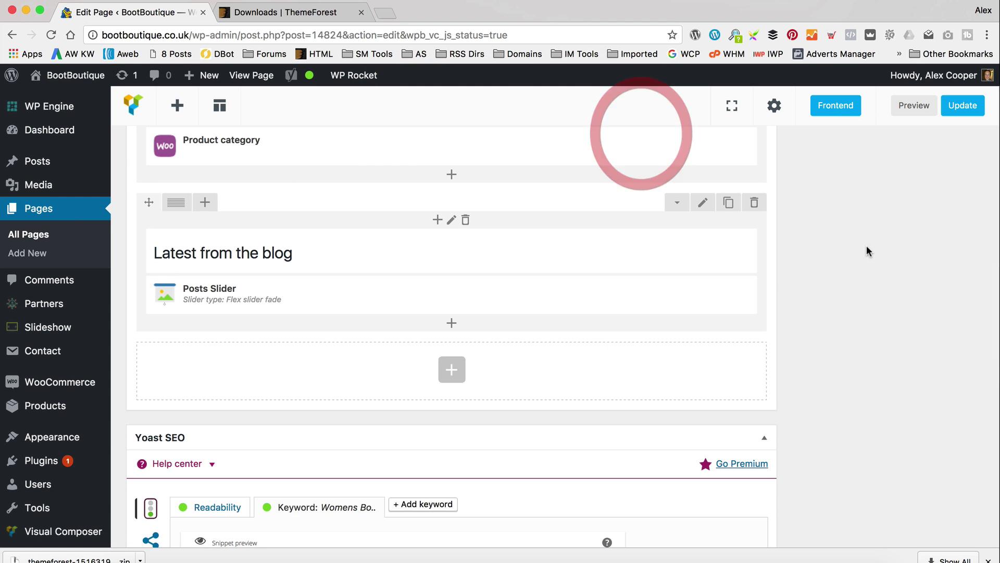
pyautogui.click(966, 107)
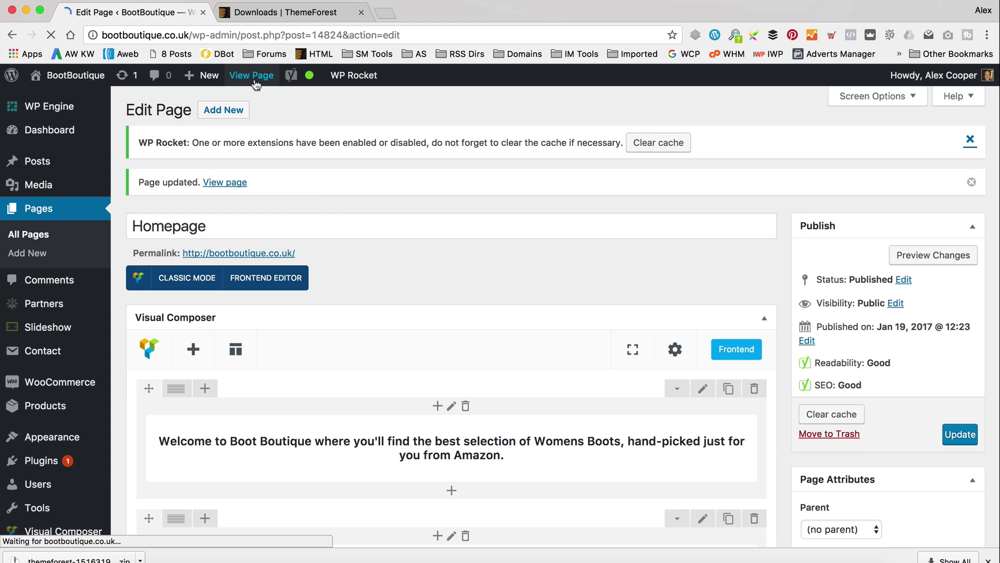
# Step: View the live homepage in a new browser tab and check how the posts slider looks under Latest from the blog
pyautogui.rightClick(254, 78)
pyautogui.click(291, 85)
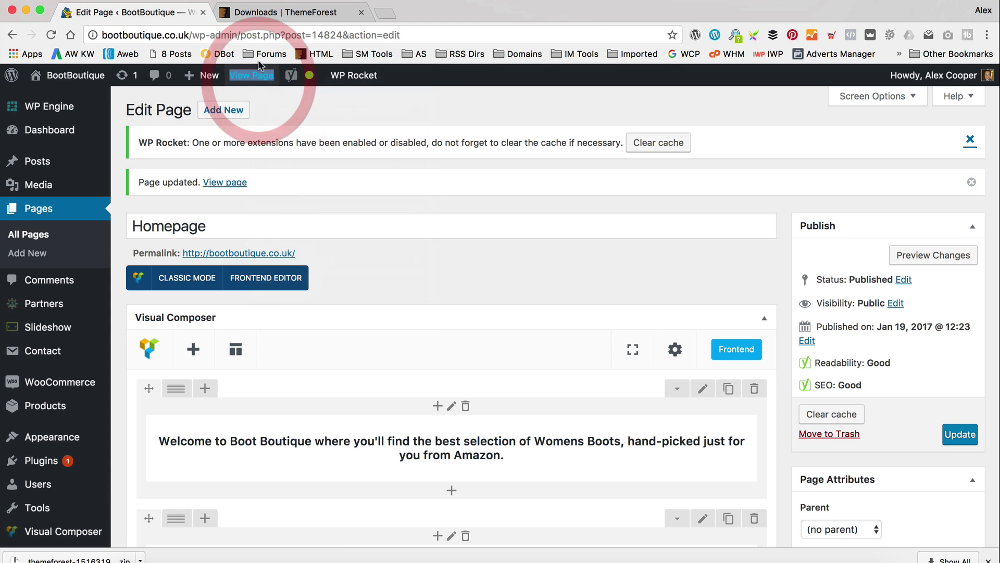
pyautogui.click(237, 13)
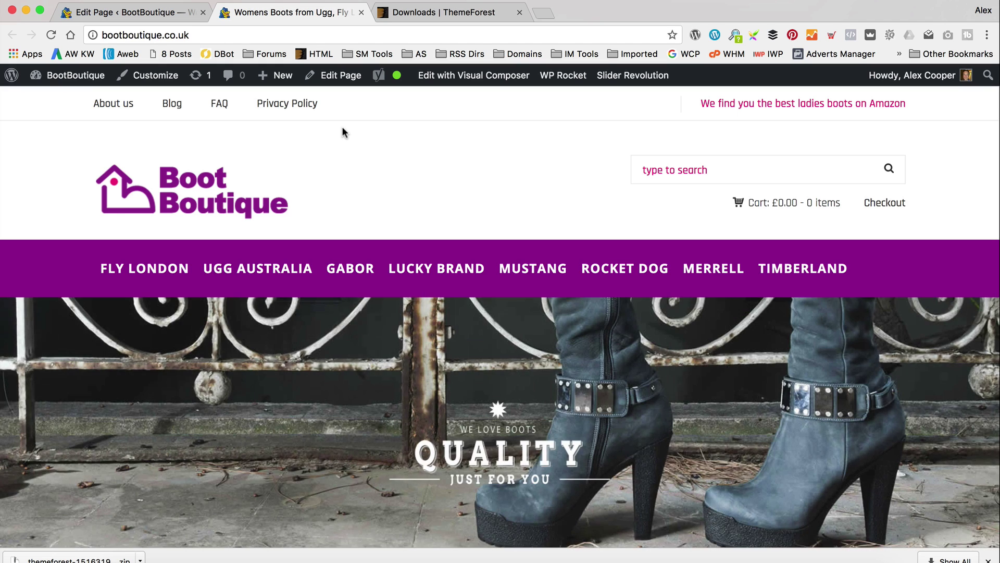
pyautogui.scroll(-20, 342, 132)
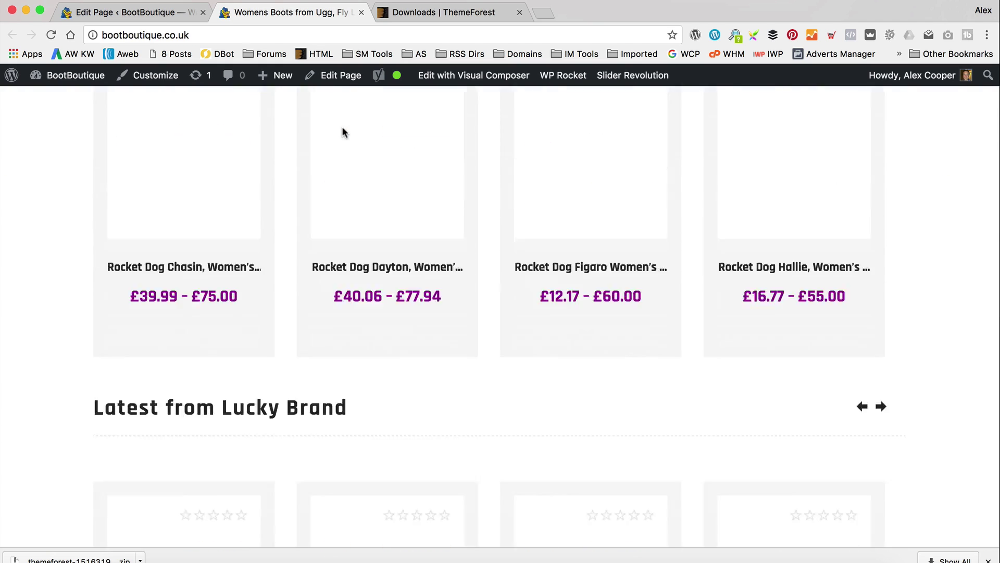
pyautogui.scroll(-9, 343, 131)
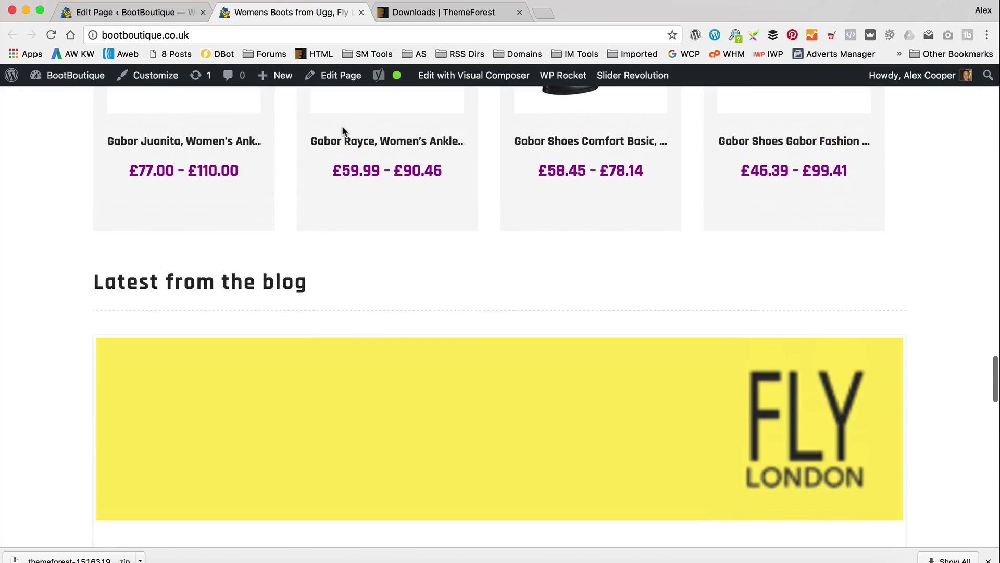
pyautogui.scroll(-3, 342, 132)
pyautogui.scroll(6, 343, 132)
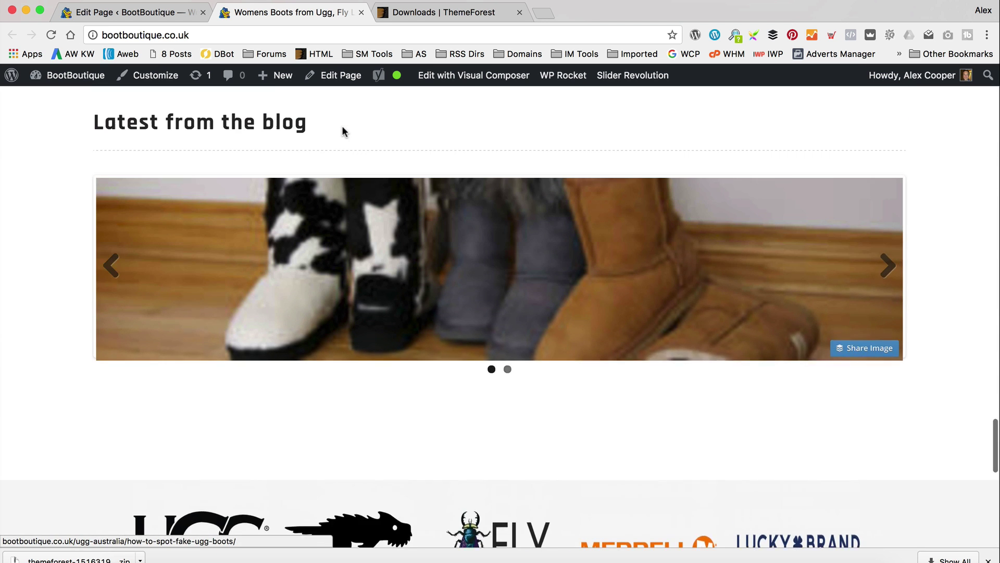
pyautogui.scroll(1, 464, 146)
pyautogui.scroll(-1, 777, 306)
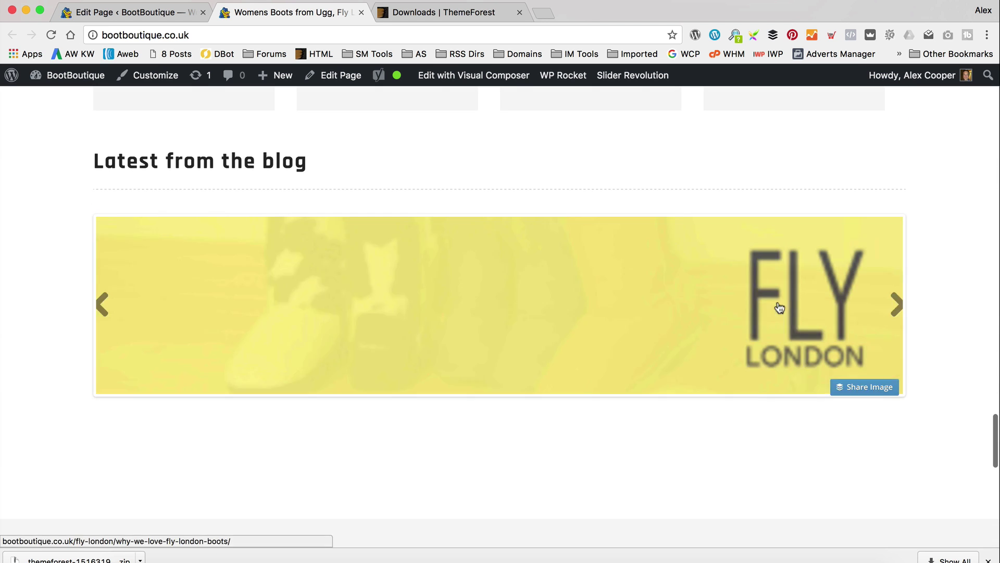
pyautogui.click(114, 307)
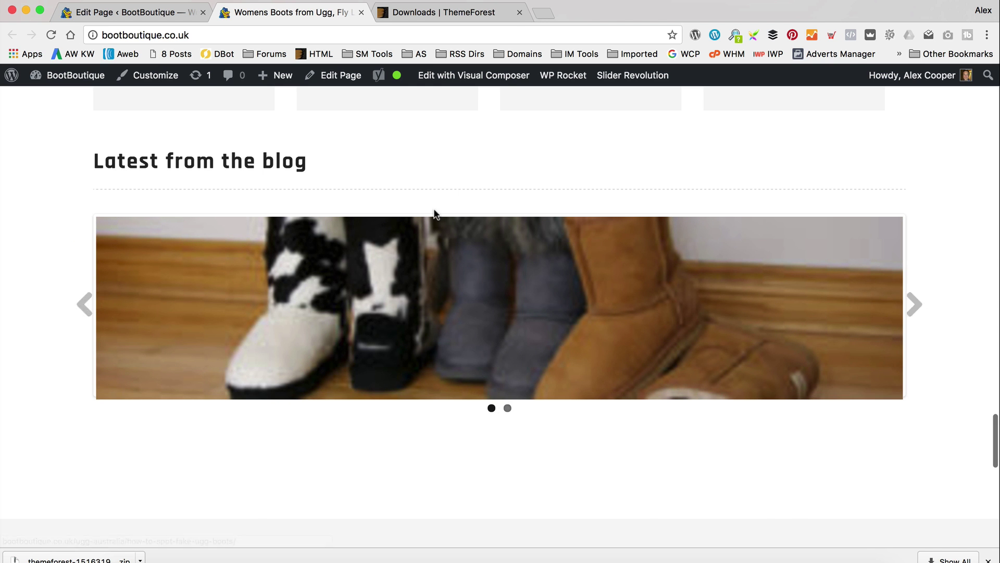
# Step: Reopen the homepage in the Visual Composer backend editor and set the Posts Slider's type to Flex slider slide
pyautogui.click(488, 86)
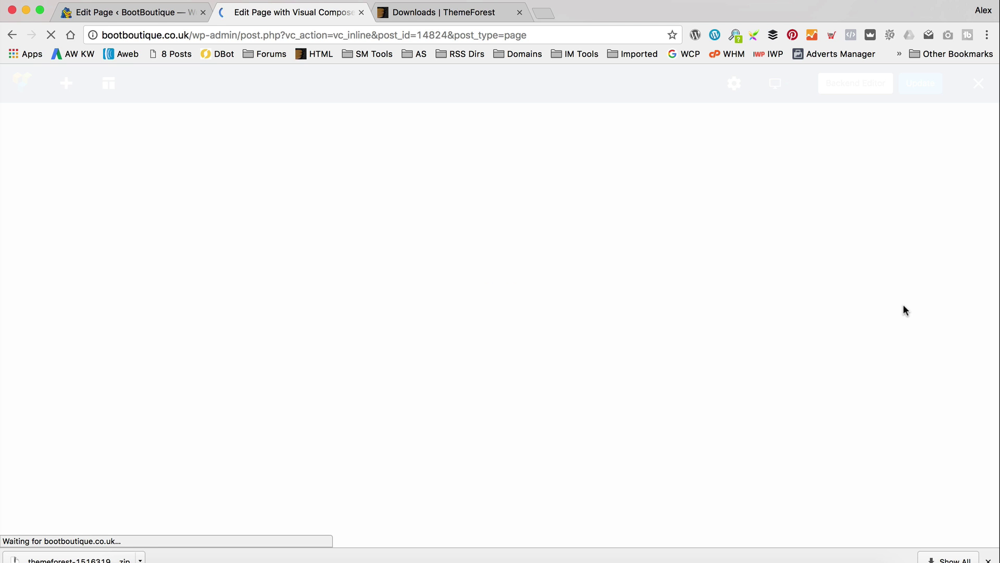
pyautogui.click(856, 84)
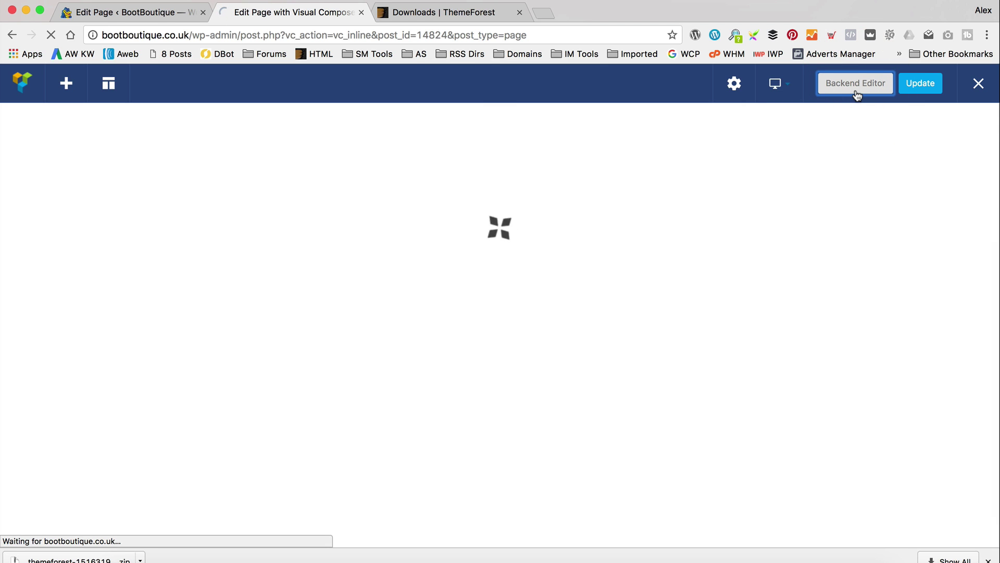
pyautogui.scroll(8, 576, 90)
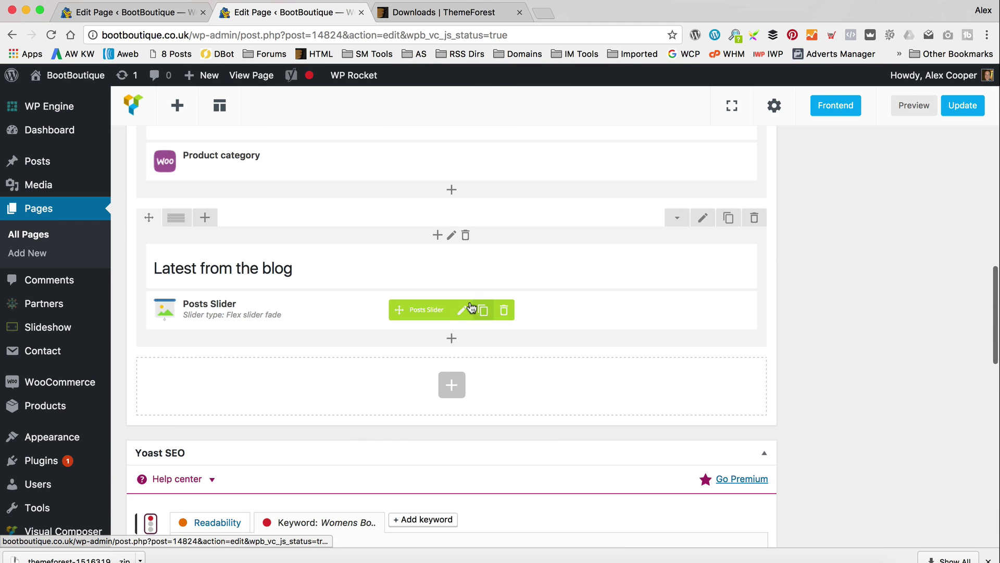
pyautogui.click(461, 310)
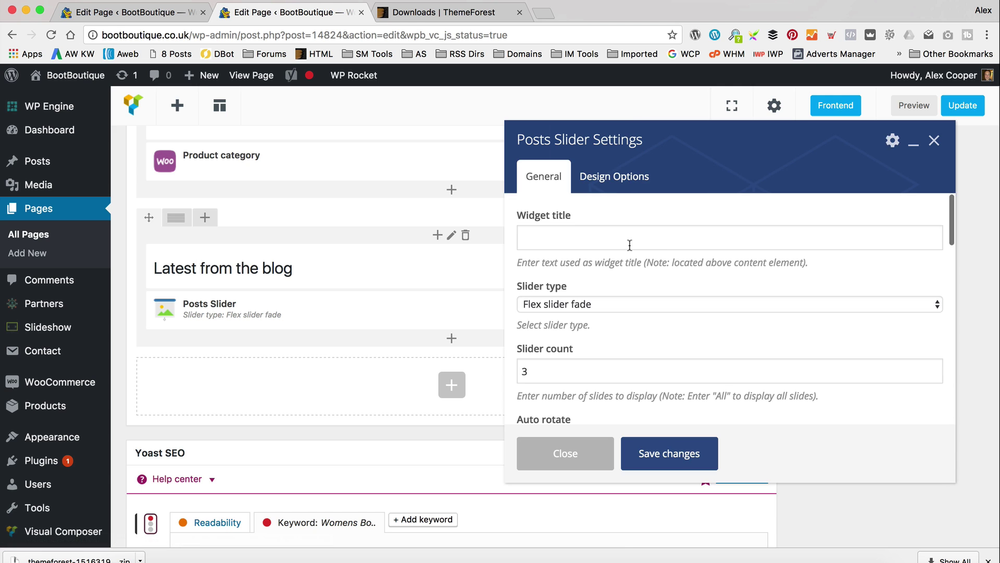
pyautogui.scroll(-1, 629, 245)
pyautogui.click(683, 273)
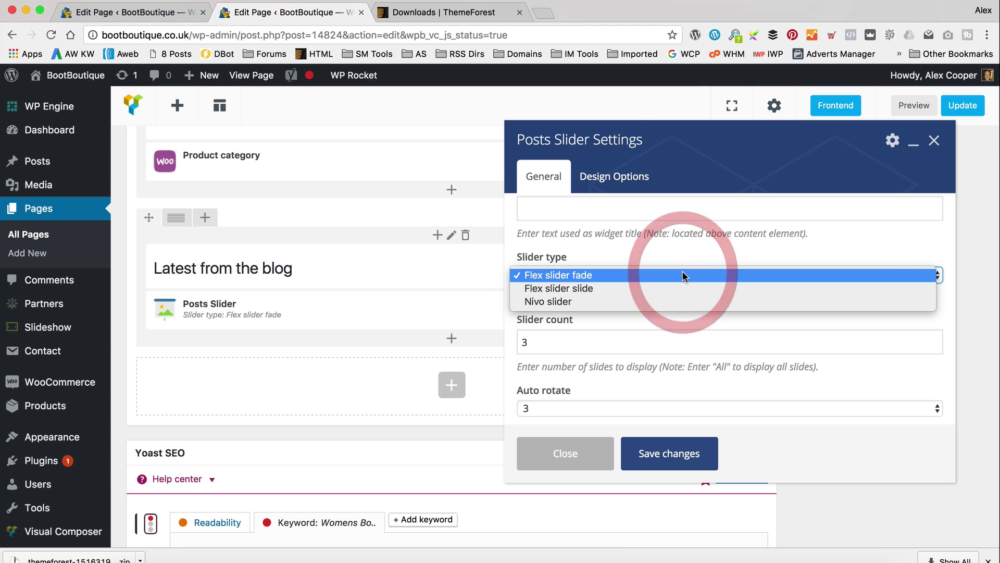
pyautogui.click(682, 284)
# Step: Set the Posts Slider's description to Teaser (Excerpt) and enable output of the post title
pyautogui.scroll(-4, 689, 247)
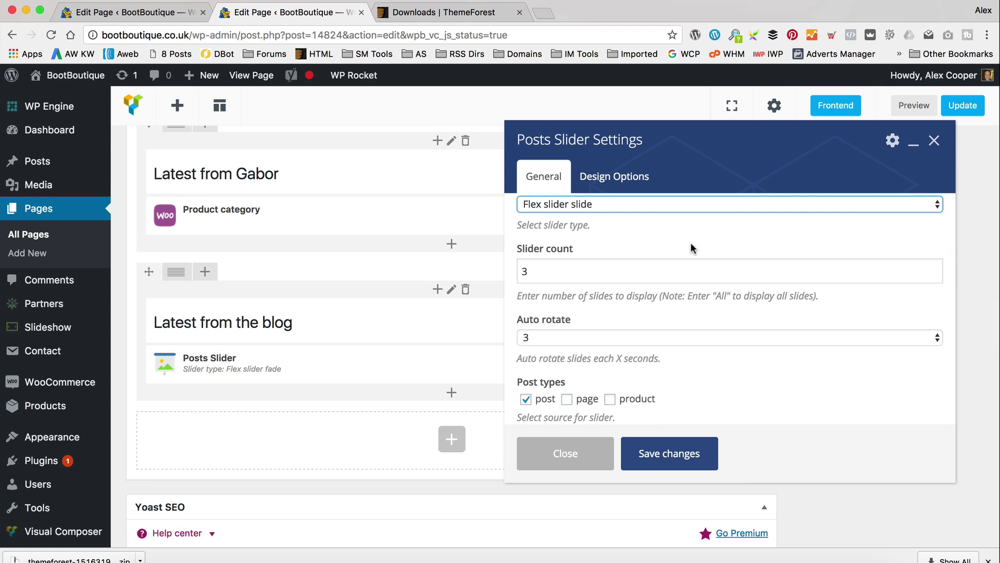
pyautogui.click(610, 272)
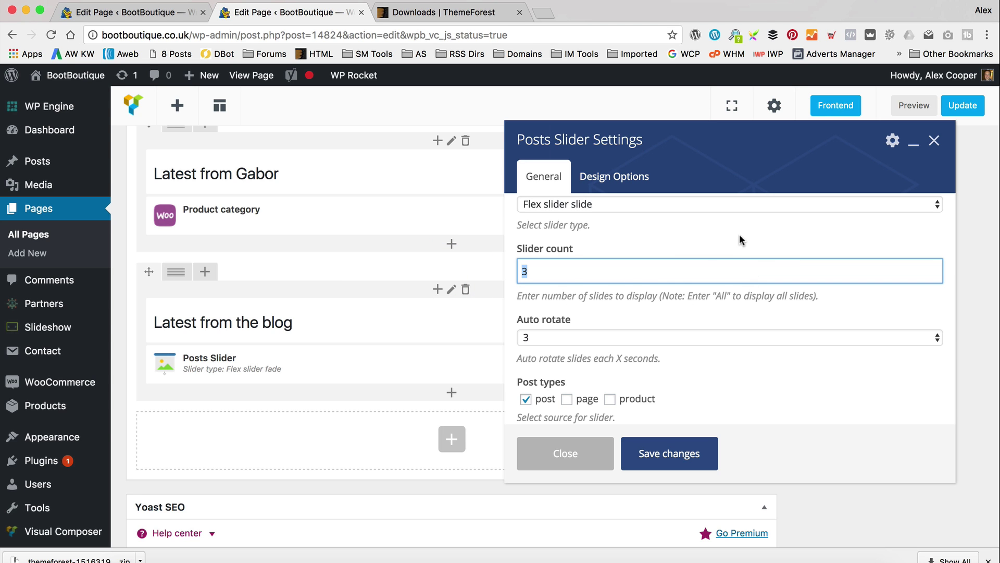
pyautogui.scroll(-2, 741, 240)
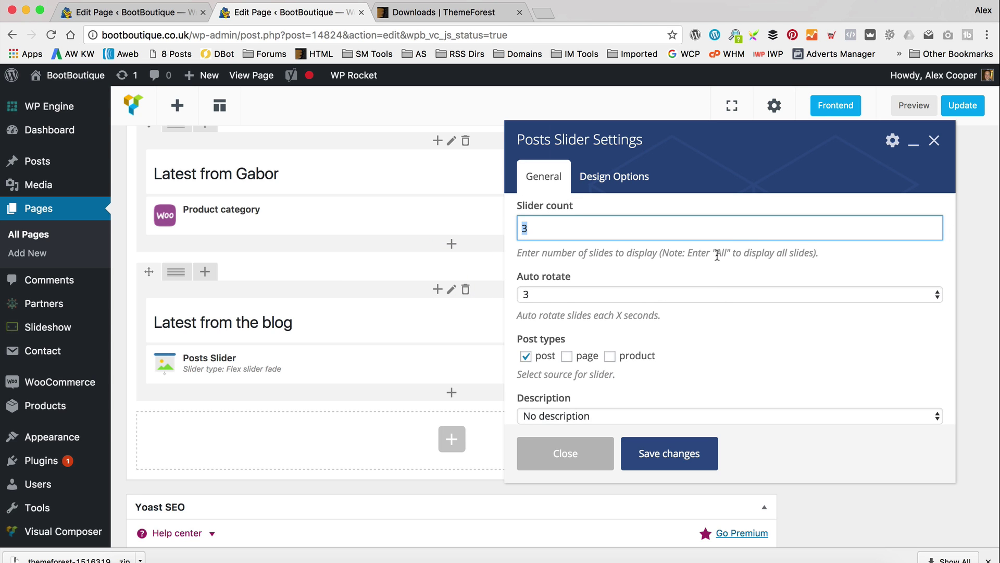
pyautogui.scroll(-3, 716, 256)
pyautogui.click(640, 344)
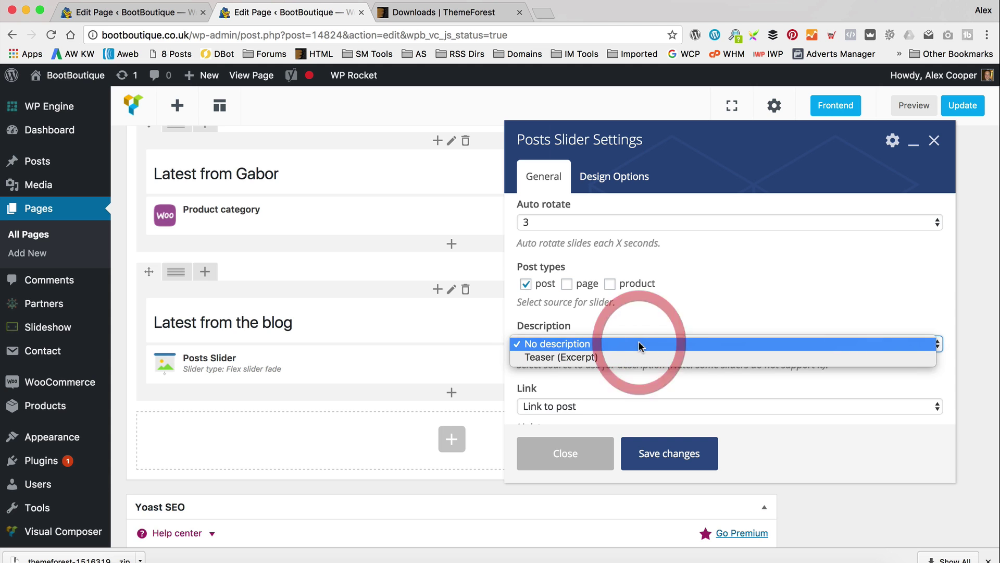
pyautogui.click(641, 358)
pyautogui.scroll(-3, 694, 332)
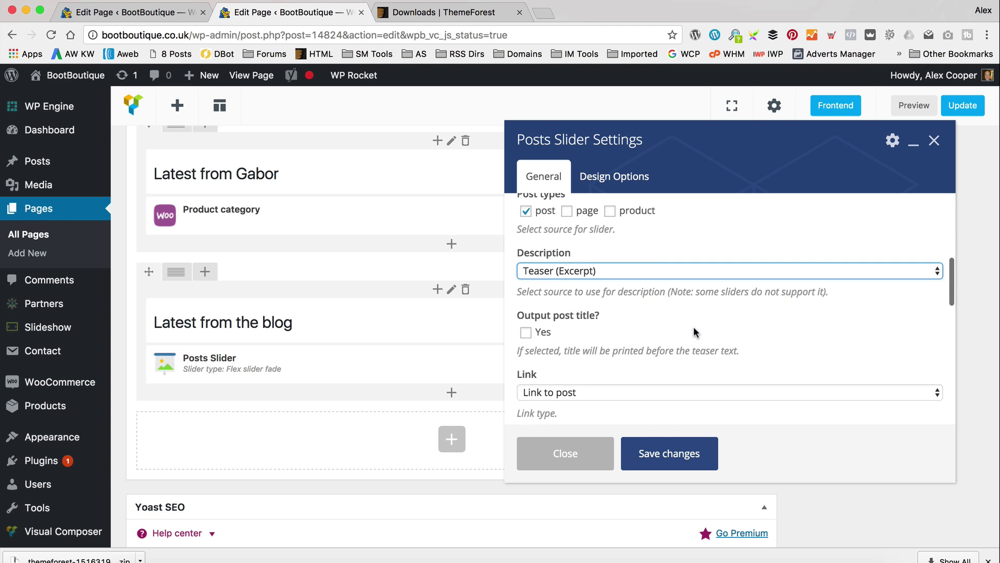
pyautogui.click(526, 332)
pyautogui.scroll(-4, 642, 276)
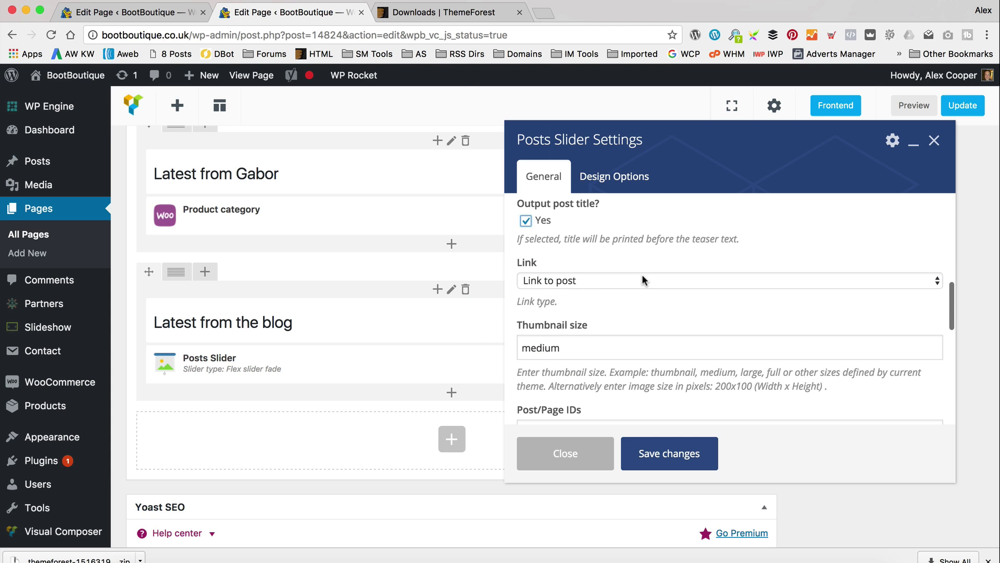
# Step: Set the Posts Slider's thumbnail size to thumbnail, save the slider settings and update the page
pyautogui.click(647, 347)
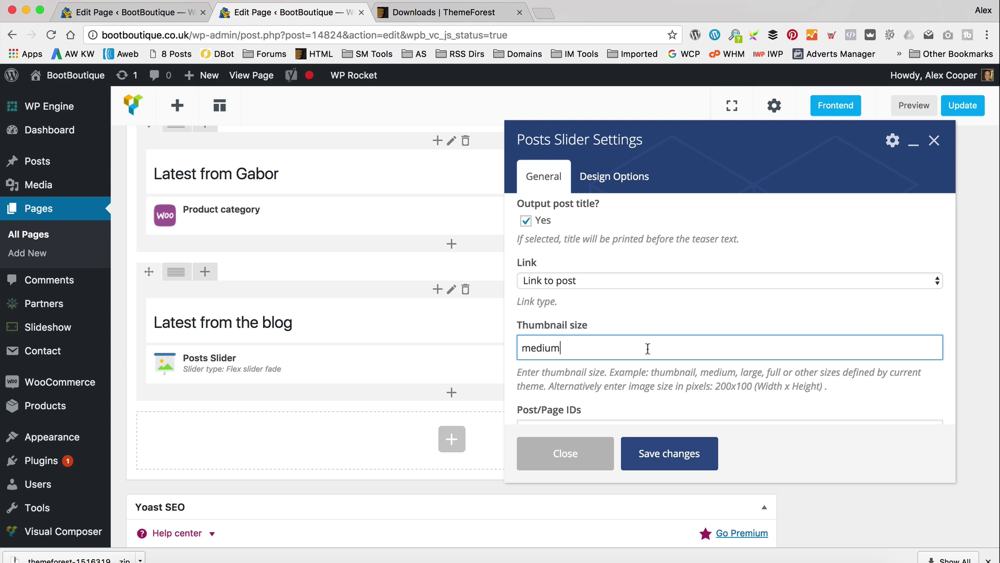
pyautogui.press('super+a')
pyautogui.write('t')
pyautogui.scroll(-8, 620, 306)
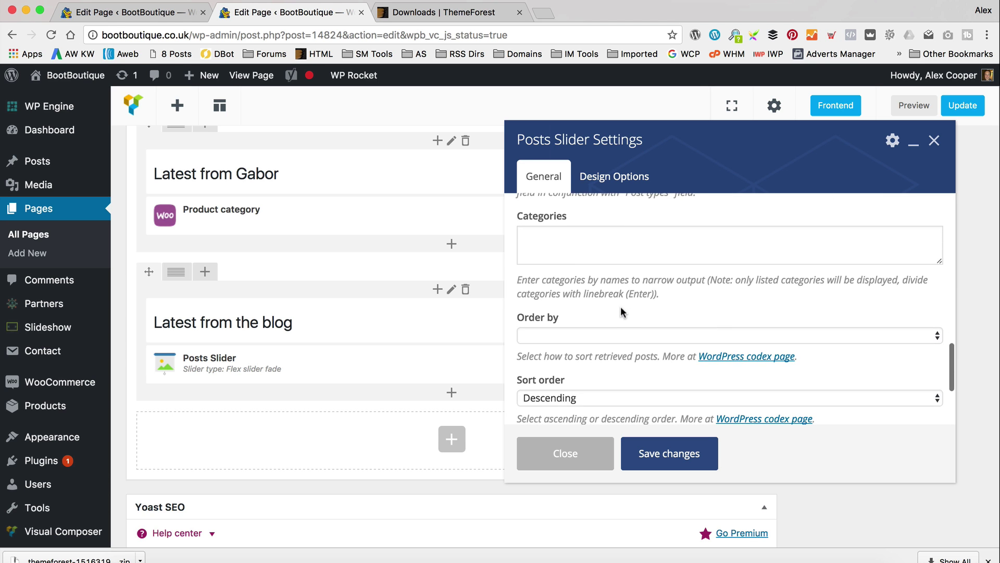
pyautogui.scroll(-5, 626, 241)
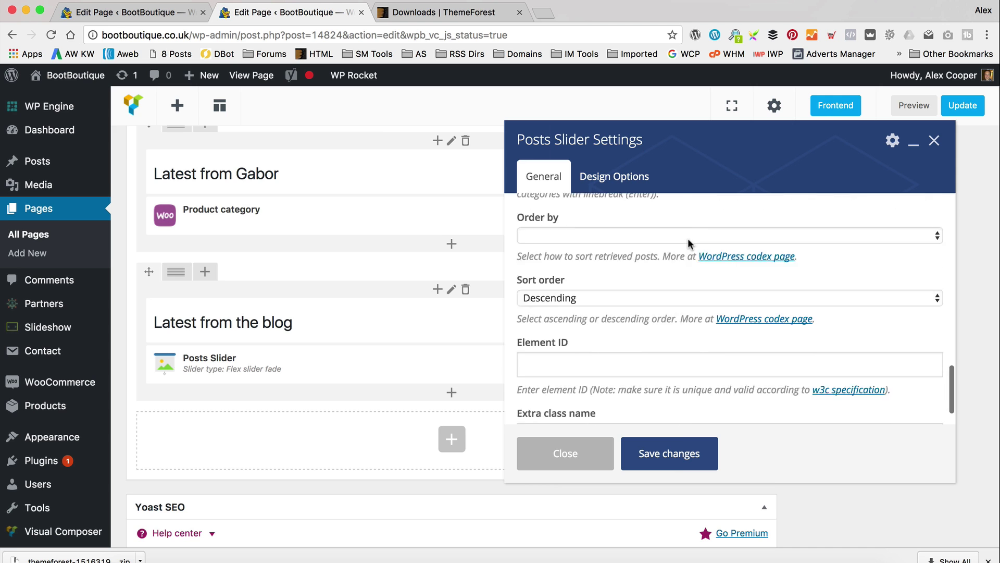
pyautogui.click(683, 453)
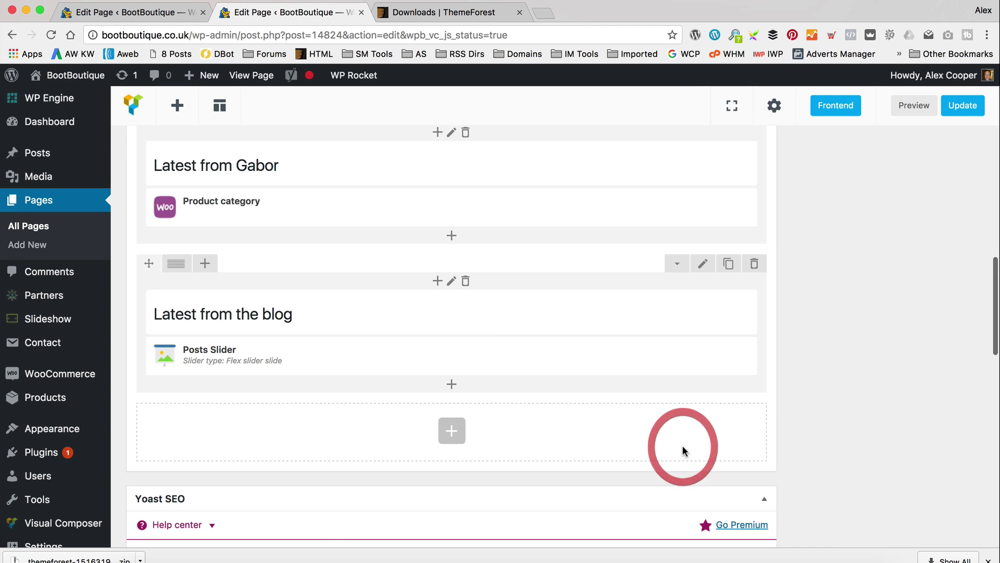
pyautogui.click(962, 111)
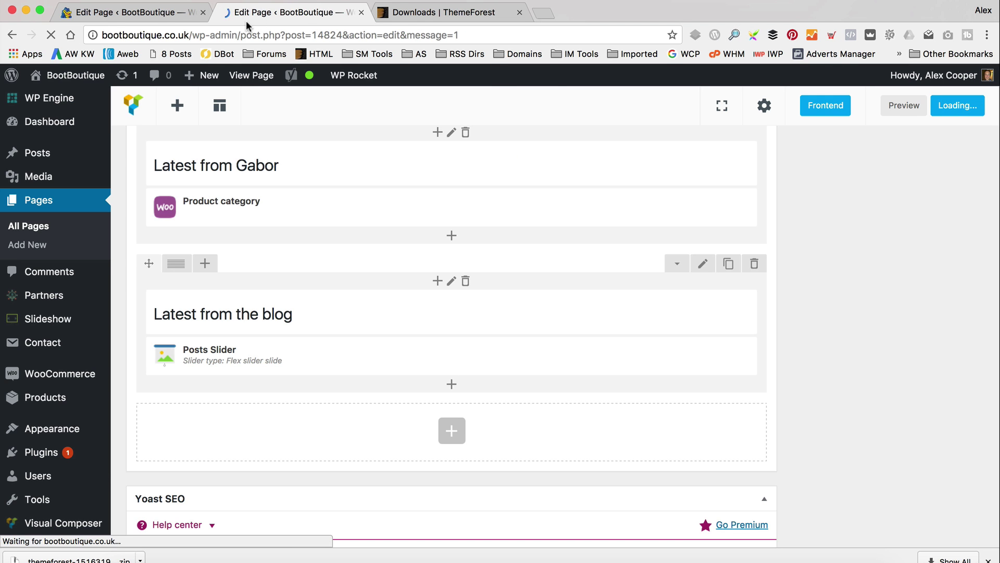
# Step: Close the spare editor tab and view the Latest from the blog section on the live homepage
pyautogui.click(204, 12)
pyautogui.click(227, 183)
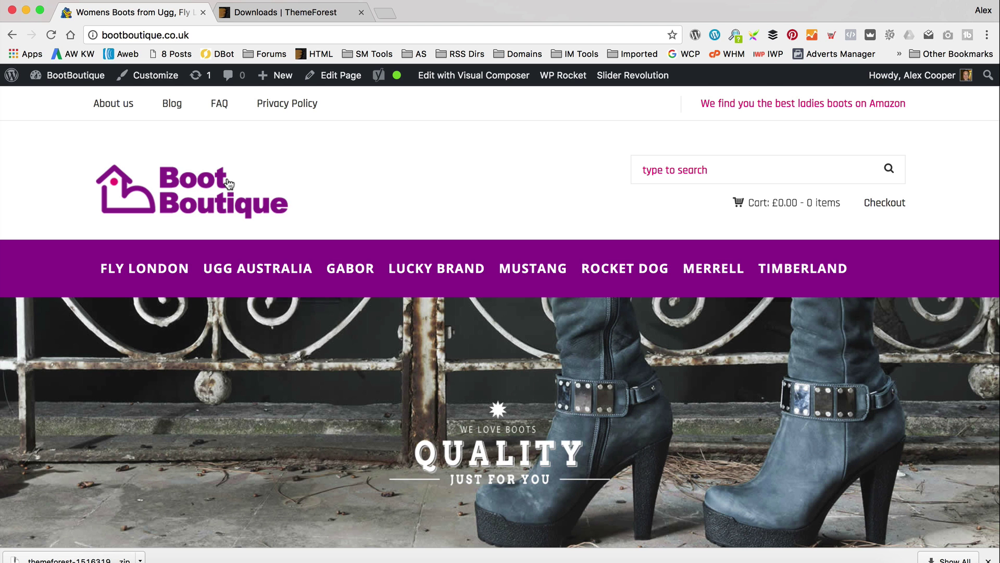
pyautogui.scroll(-20, 228, 184)
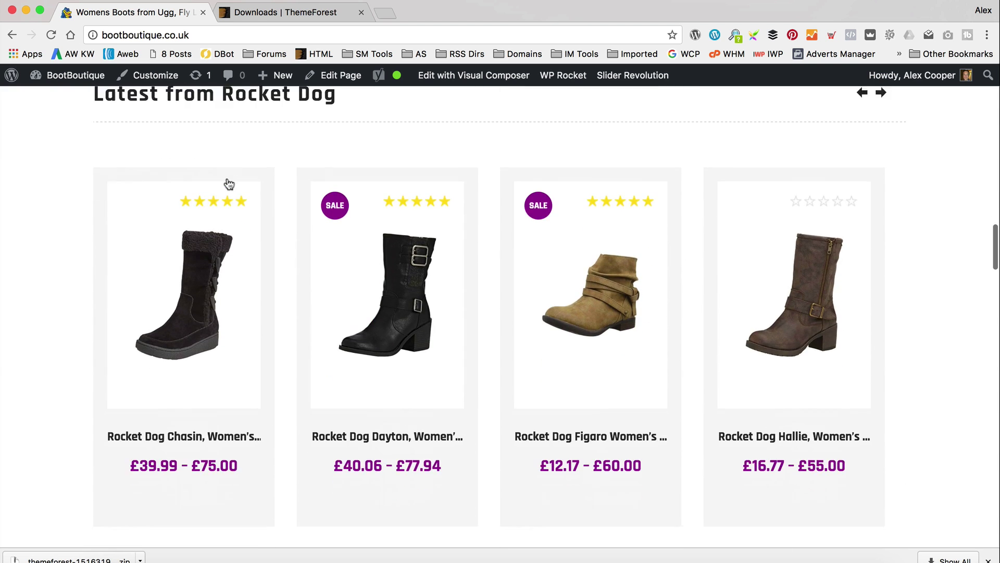
pyautogui.scroll(-15, 553, 297)
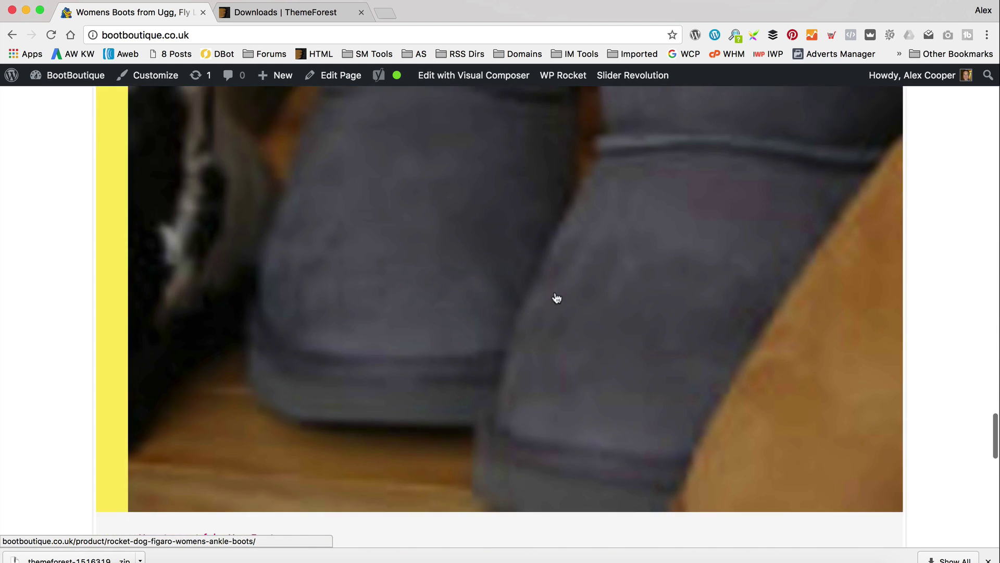
pyautogui.scroll(6, 557, 297)
pyautogui.scroll(2, 557, 297)
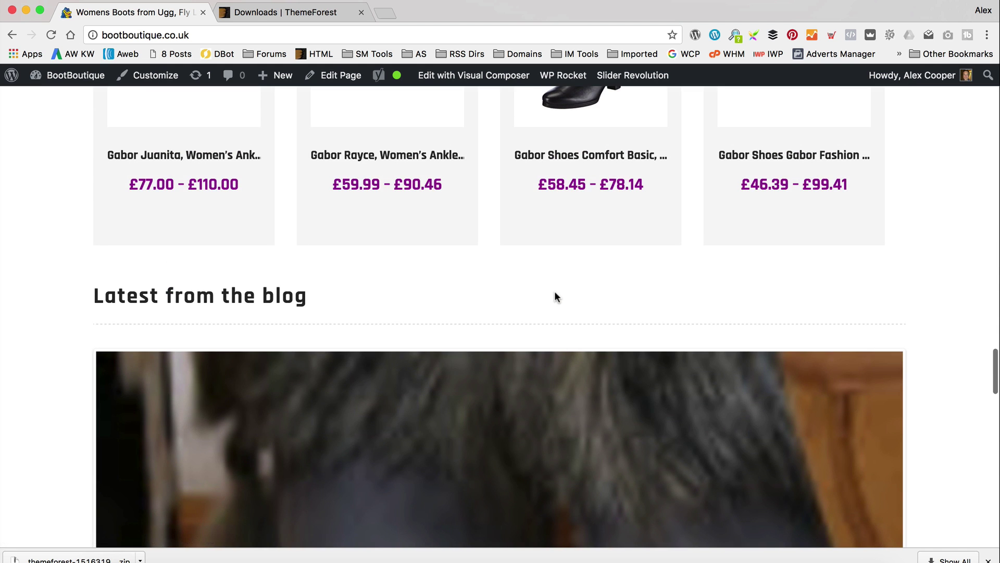
# Step: Examine the posts slider's images, titles and excerpts, advancing to the next slide
pyautogui.scroll(-8, 699, 240)
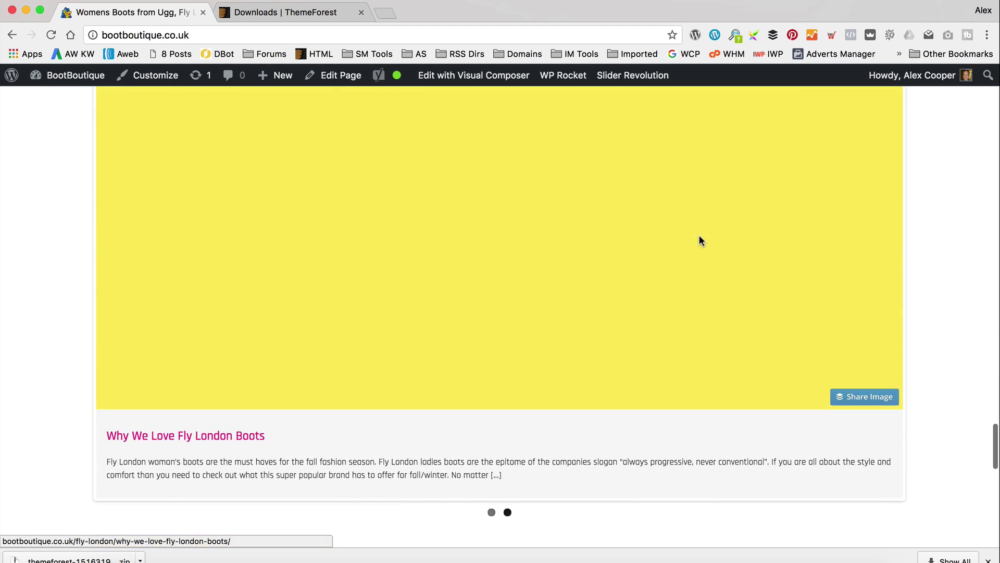
pyautogui.scroll(-5, 702, 240)
pyautogui.scroll(8, 702, 240)
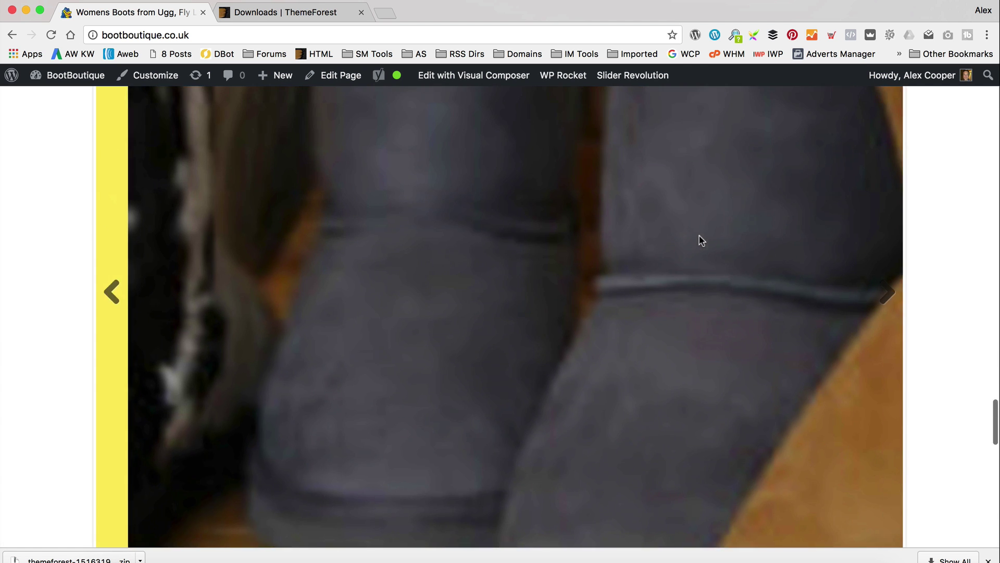
pyautogui.scroll(-5, 701, 240)
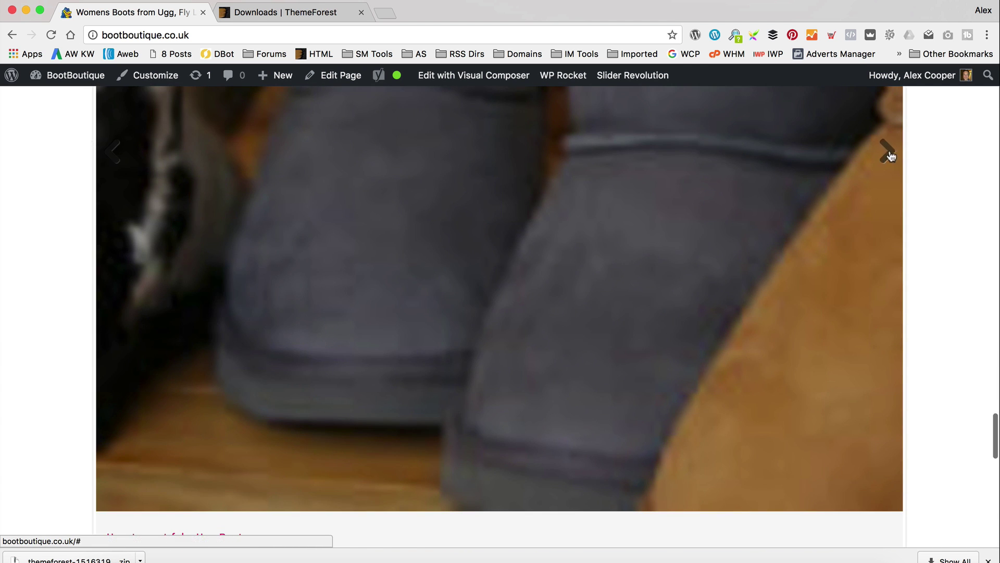
pyautogui.click(894, 154)
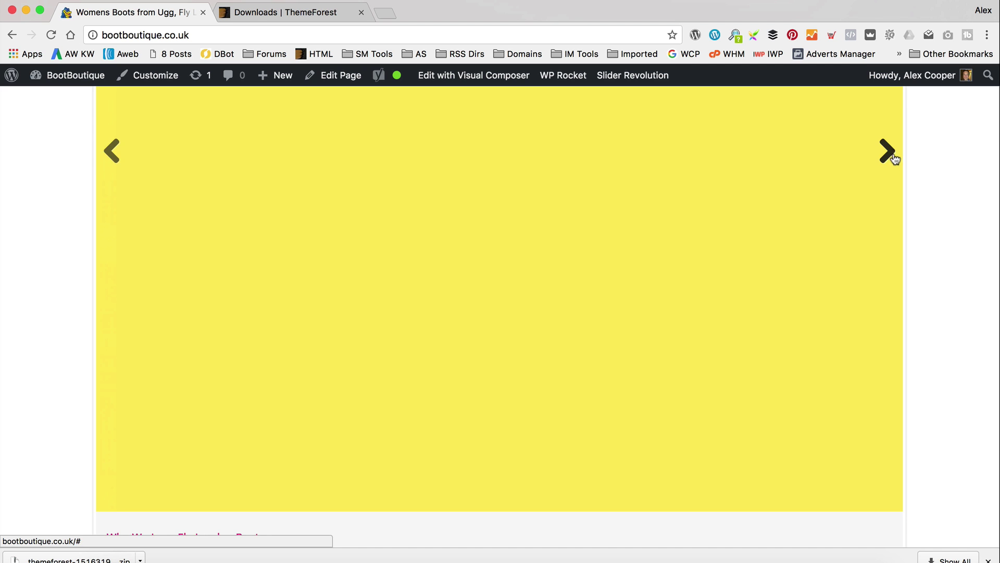
pyautogui.scroll(-4, 868, 223)
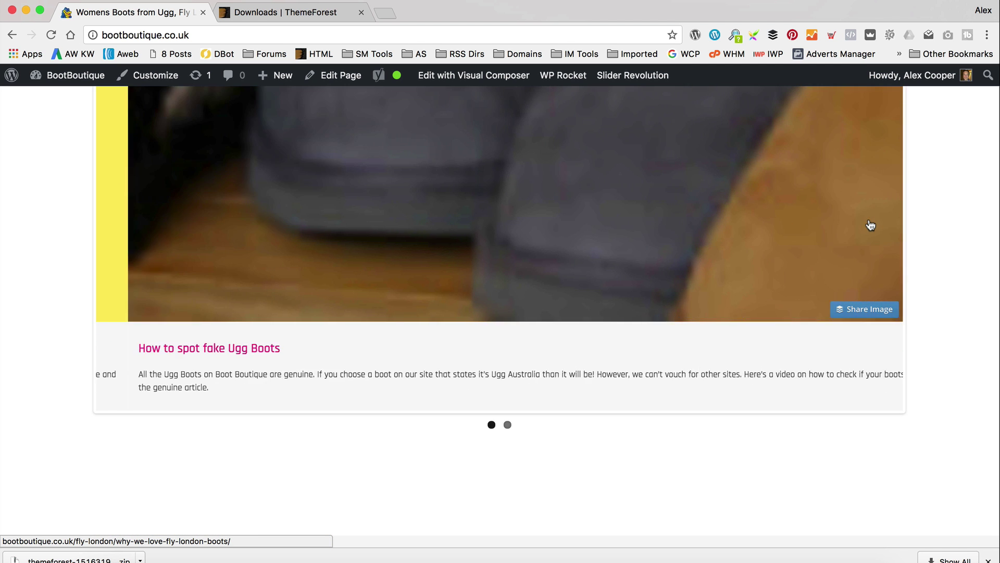
pyautogui.scroll(4, 871, 225)
# Step: Reopen the Posts Slider's settings in the page editor, set the thumbnail size to large, and save and update the page
pyautogui.click(479, 83)
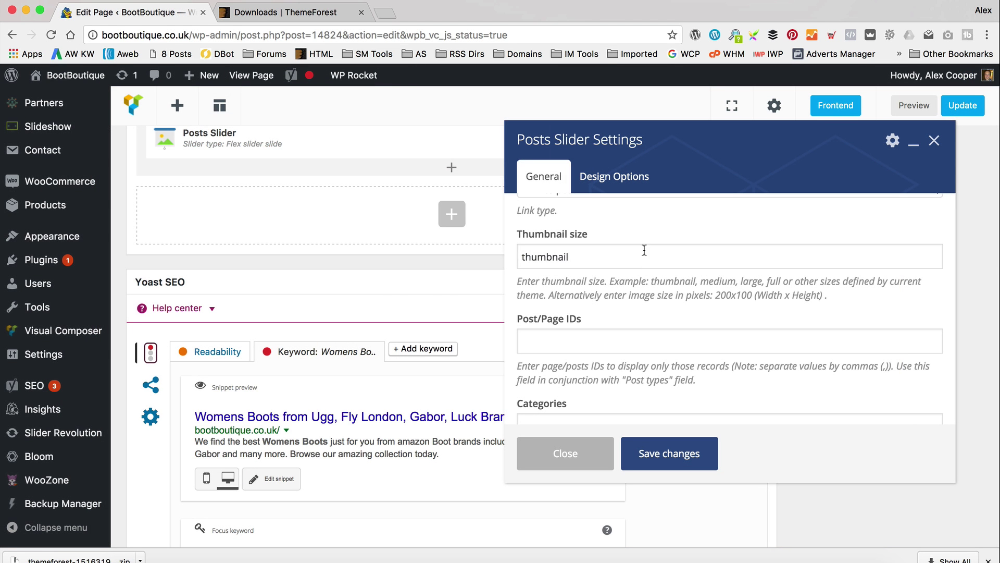
pyautogui.doubleClick(651, 259)
pyautogui.write('large')
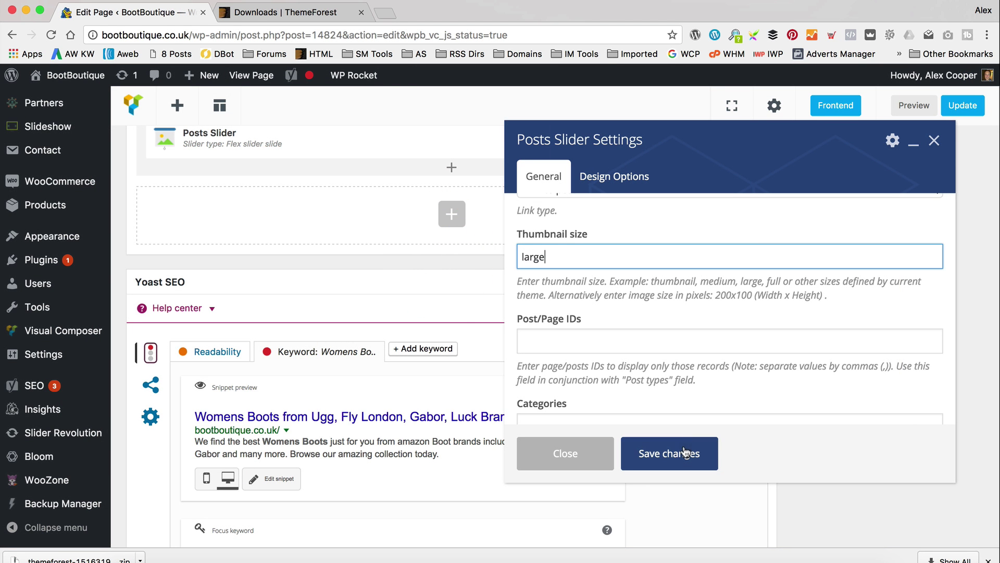
pyautogui.click(687, 451)
pyautogui.click(971, 112)
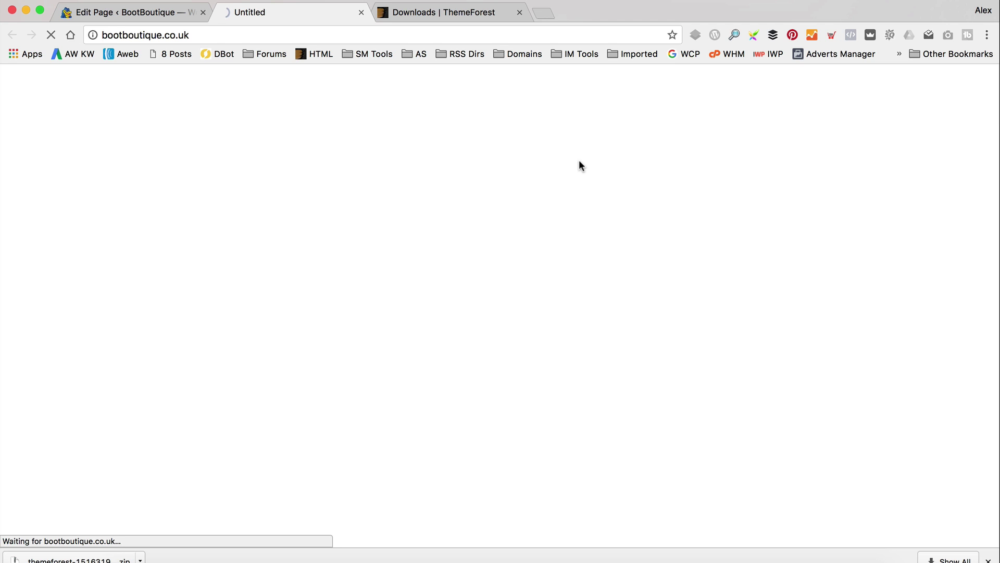
# Step: Check on the live homepage how the posts slider looks with large thumbnails under Latest from the blog
pyautogui.scroll(-15, 580, 162)
pyautogui.scroll(-20, 579, 165)
pyautogui.scroll(5, 579, 166)
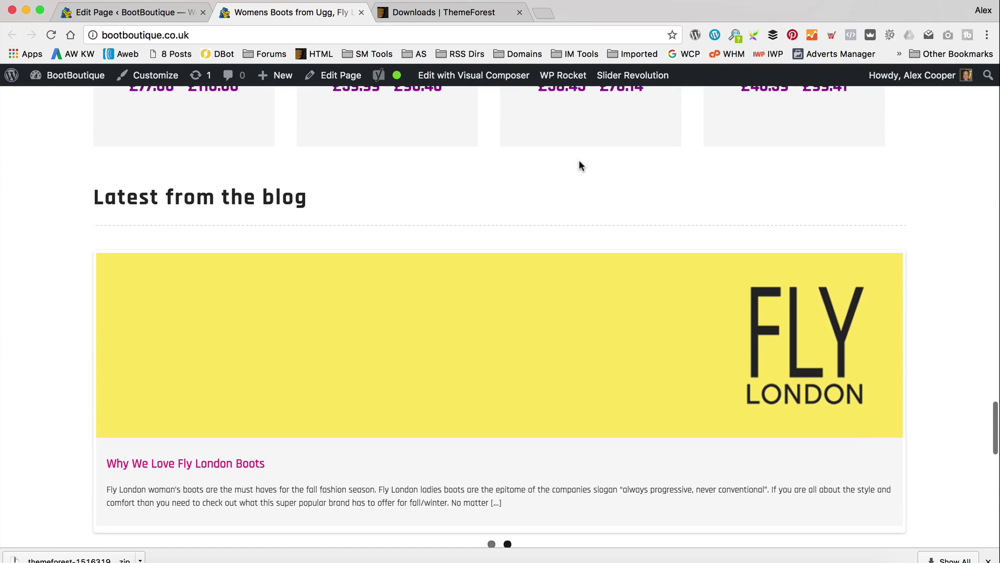
pyautogui.scroll(-2, 580, 165)
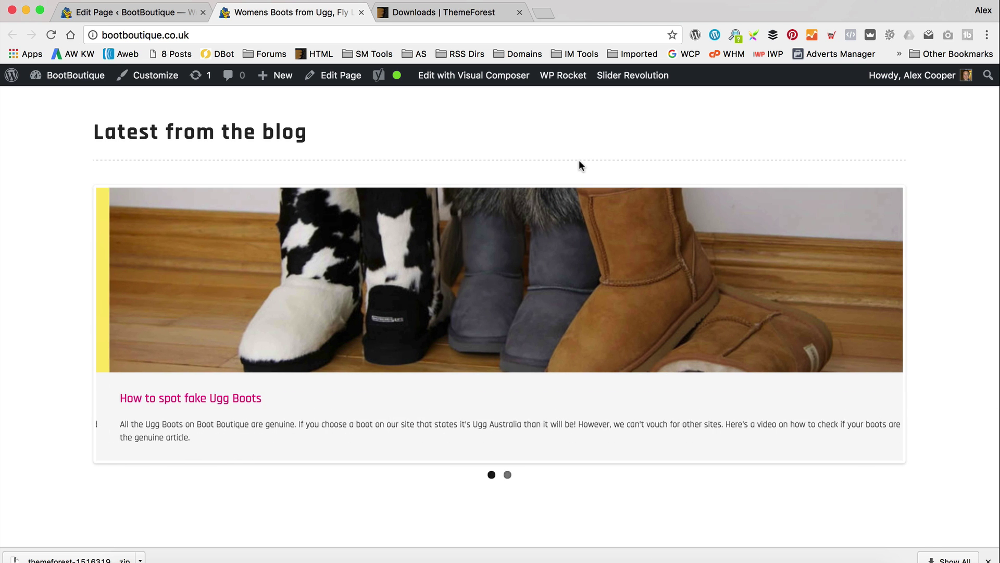